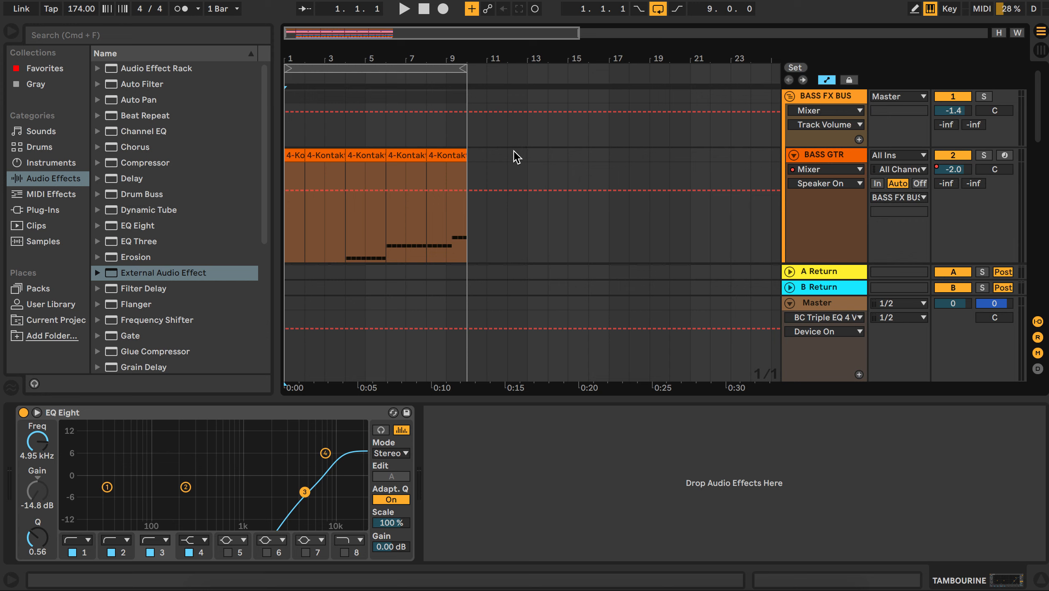
Step: Browse the arrangement's tracks, select the BASS GTR track and solo it
scroll(496, 157, "down", 10)
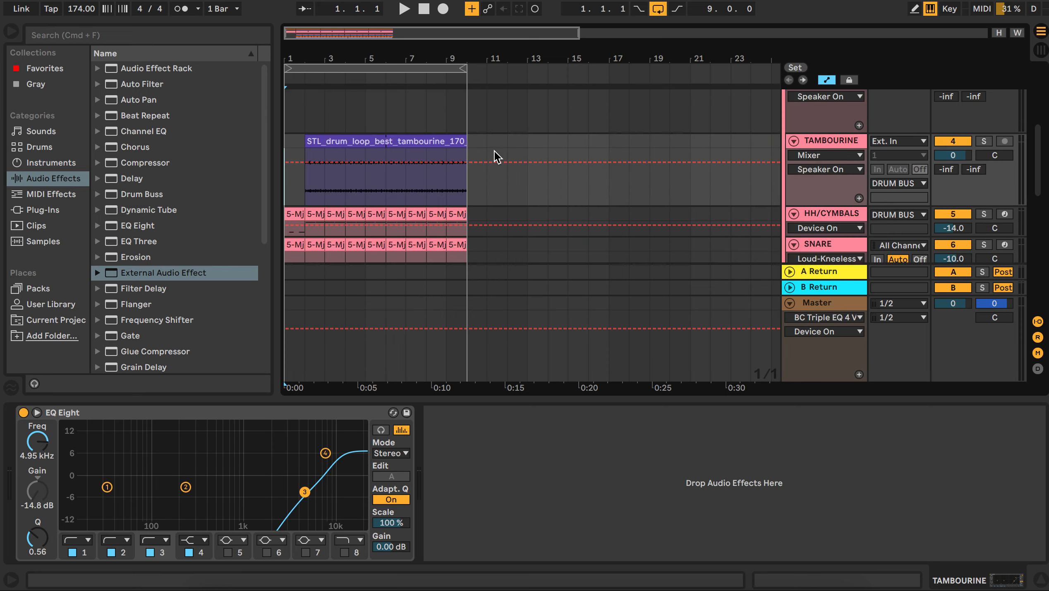
scroll(494, 151, "up", 10)
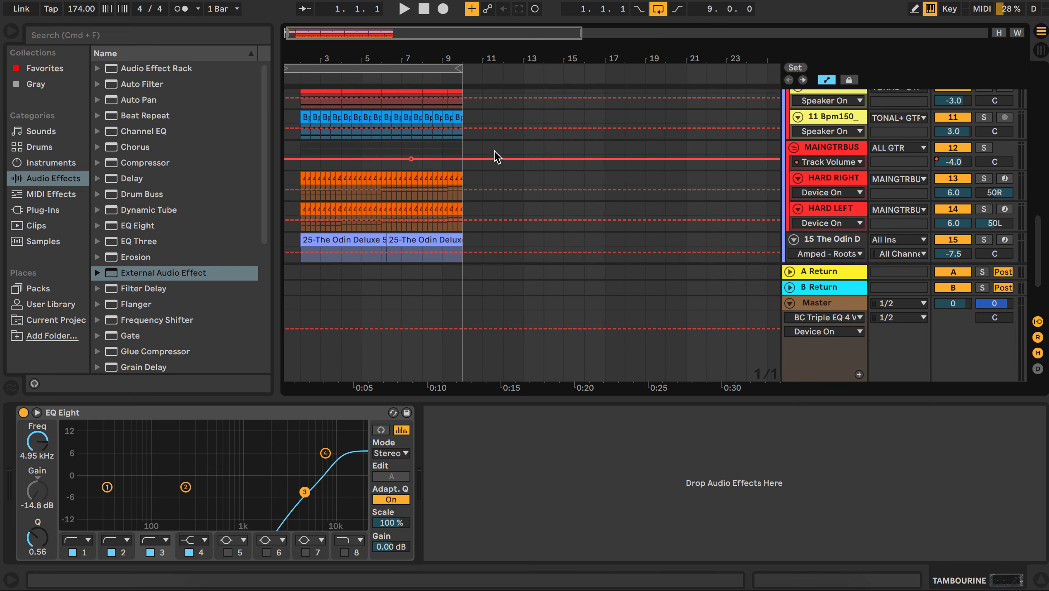
scroll(497, 157, "up", 5)
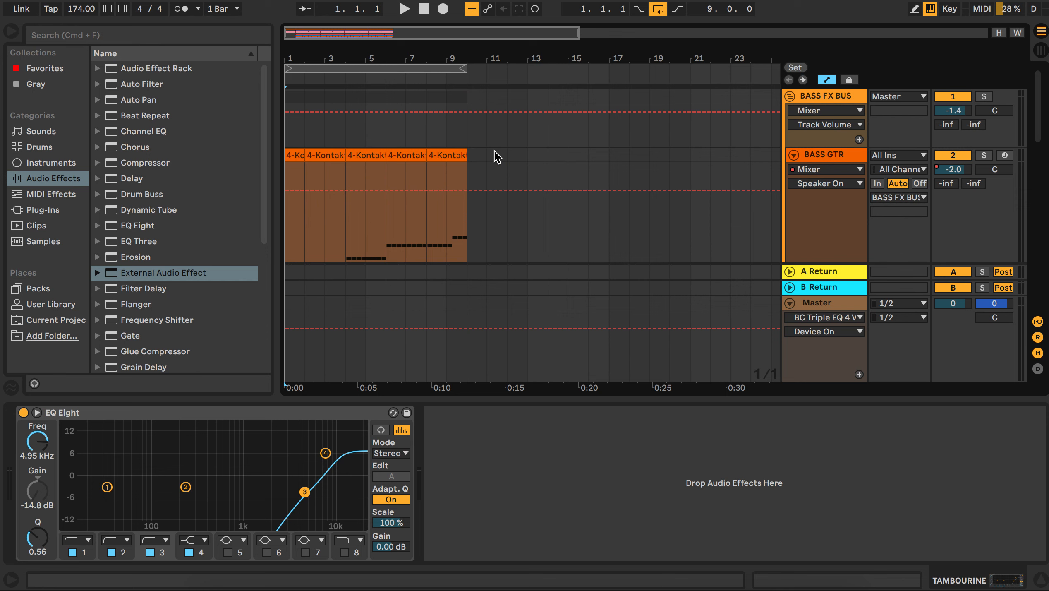
scroll(498, 157, "down", 1)
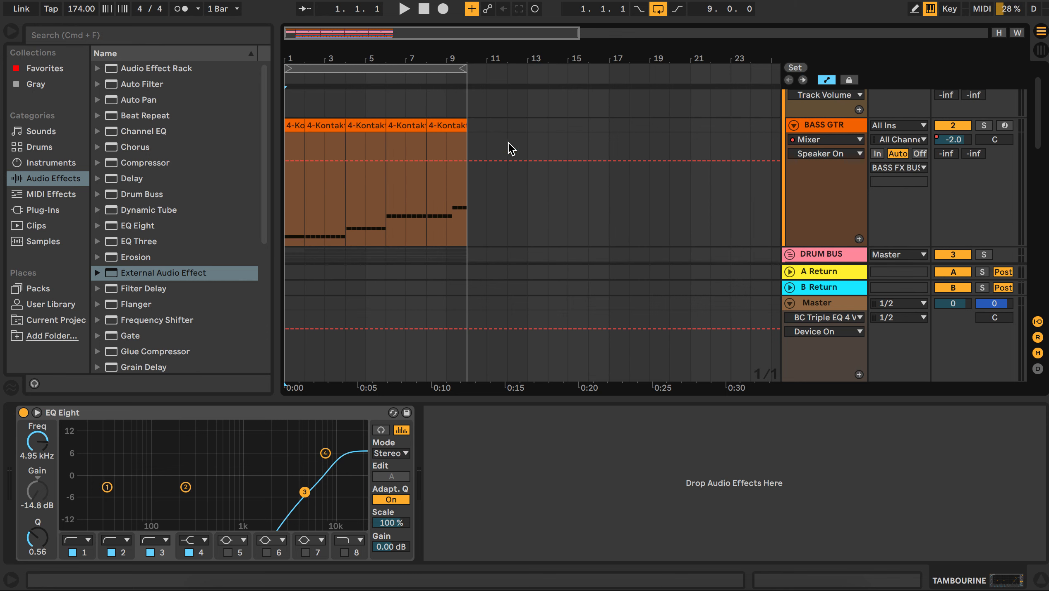
scroll(732, 172, "down", 2)
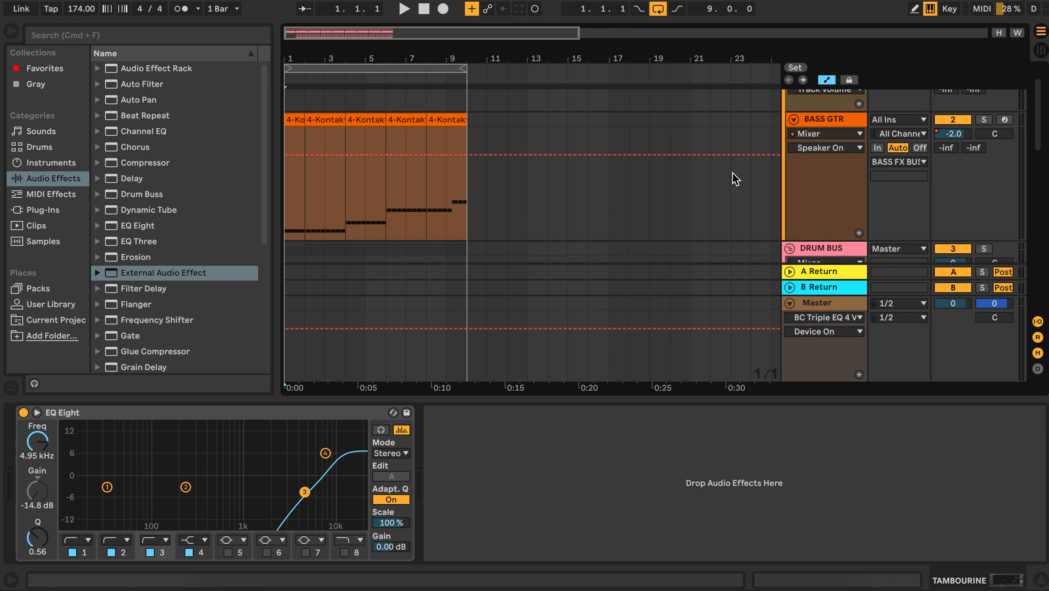
scroll(731, 172, "up", 3)
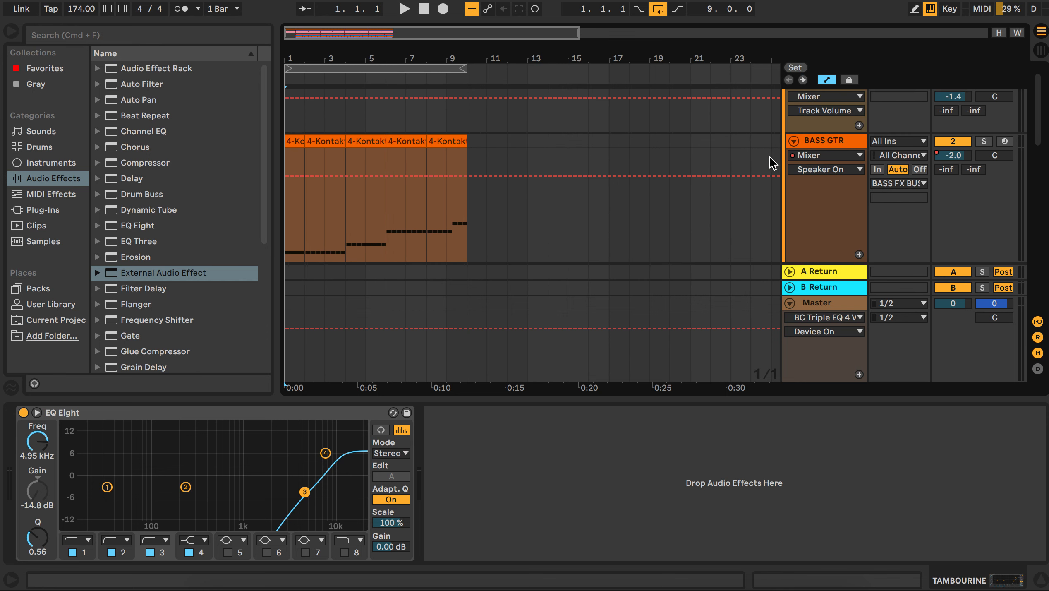
left_click(816, 141)
left_click(984, 141)
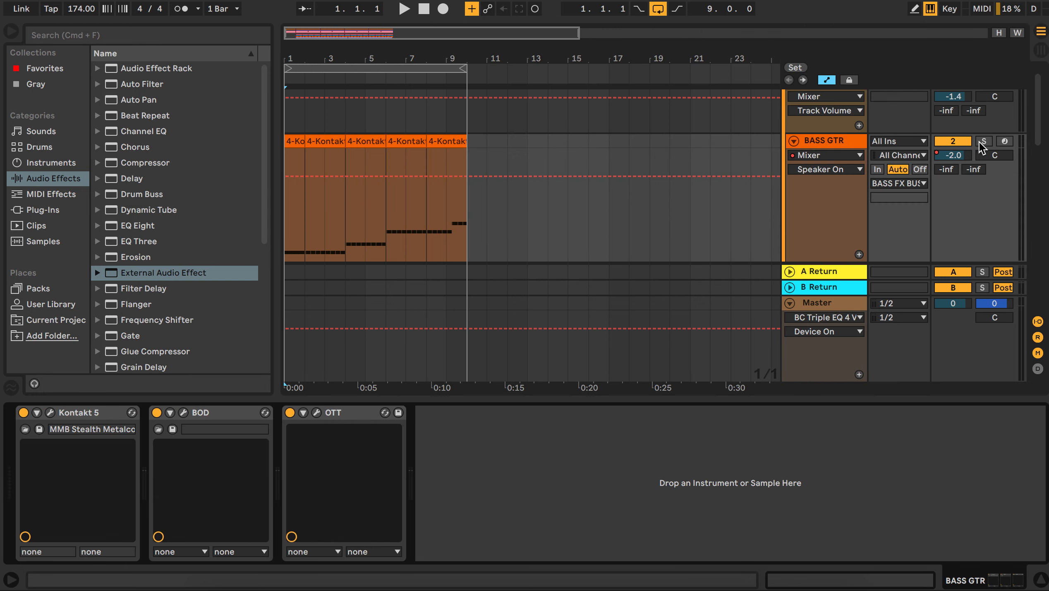
Step: Play the soloed bass from bar 2 to audition it, then stop playback
left_click(305, 118)
key("space")
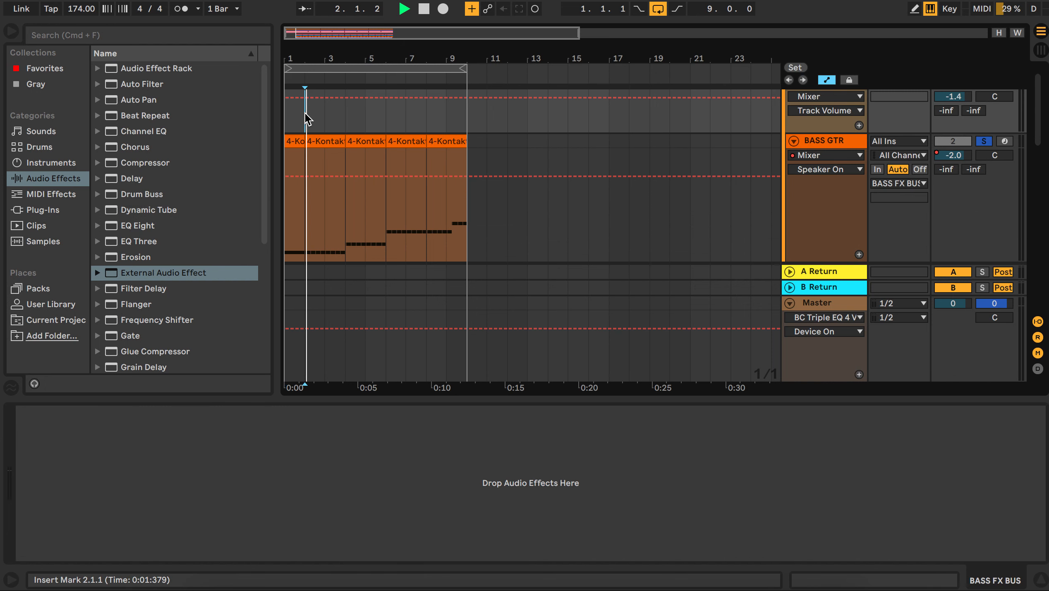
key("space")
Step: Open the Kontakt 5 plugin window on the BASS GTR track and dismiss the demo timeout overlay
left_click(816, 141)
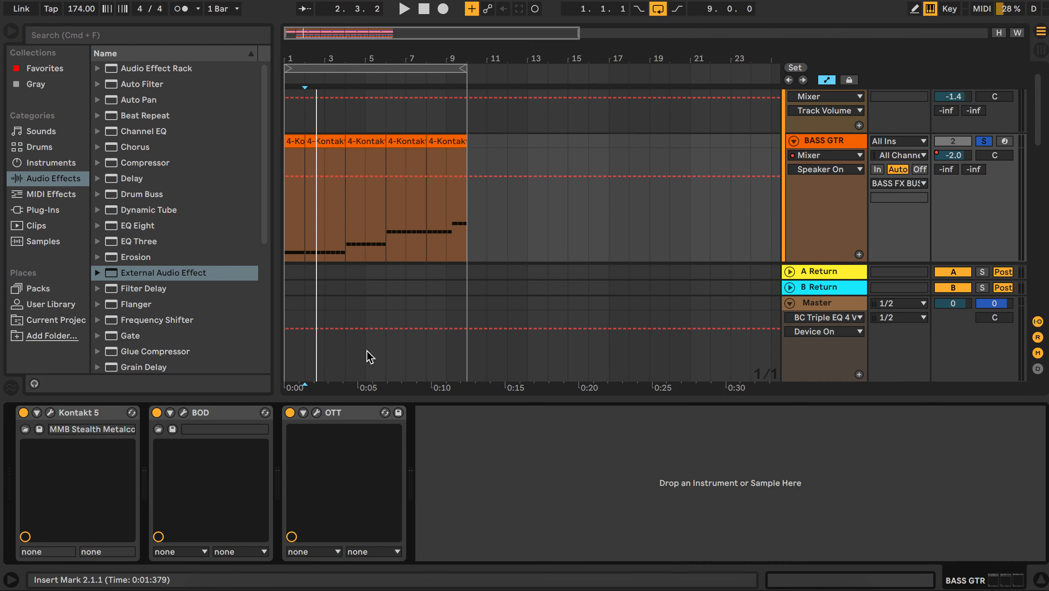
left_click(50, 412)
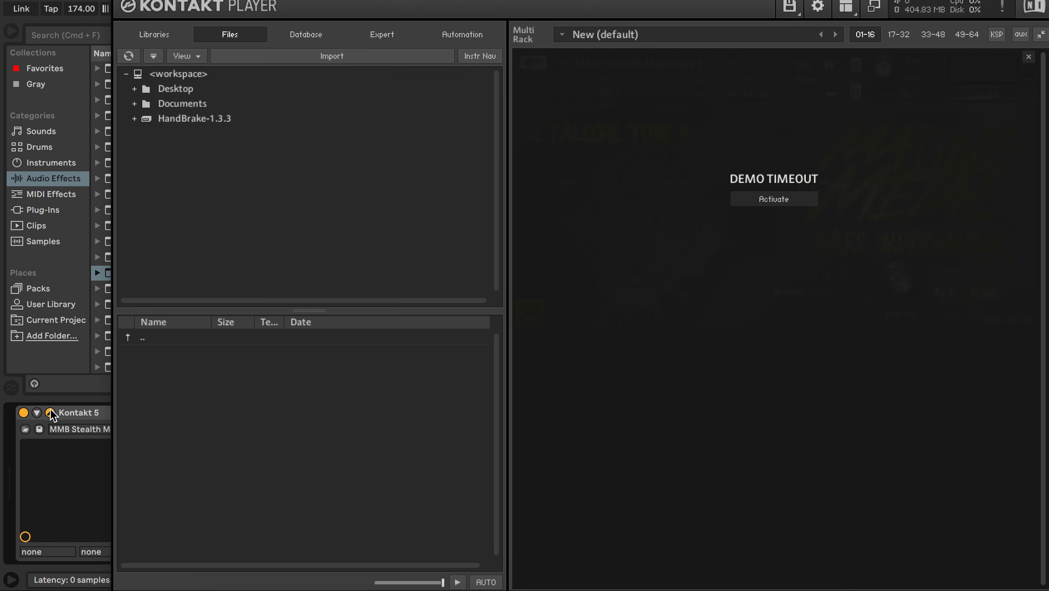
left_click(1029, 57)
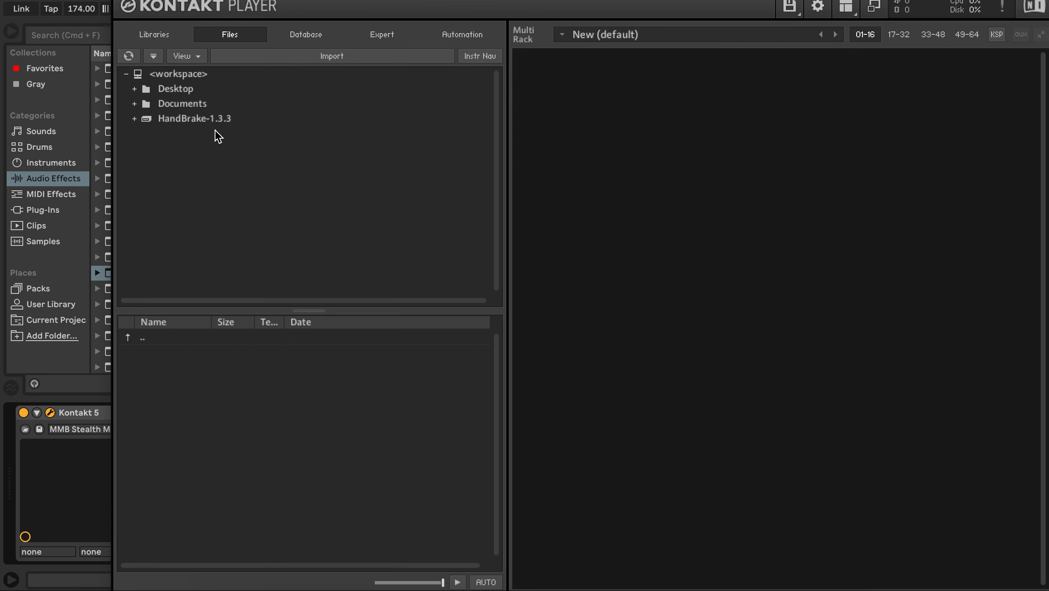
Step: Load the second MMB Stealth instrument from the Desktop's Cory Brunnemann Massive Metal Bass KONTAKT folder, then close Kontakt
left_click(135, 89)
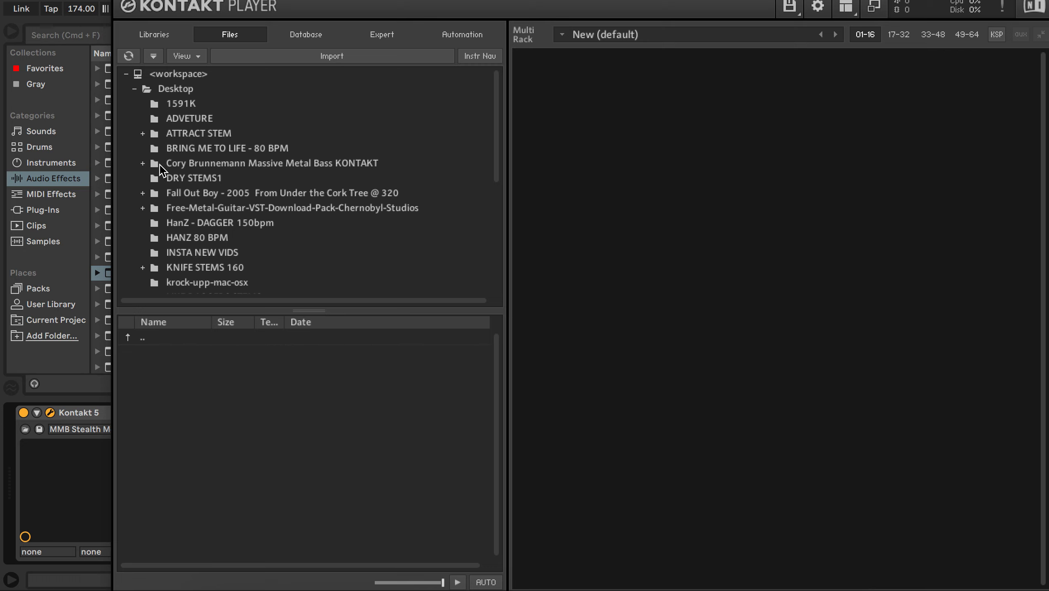
left_click(143, 163)
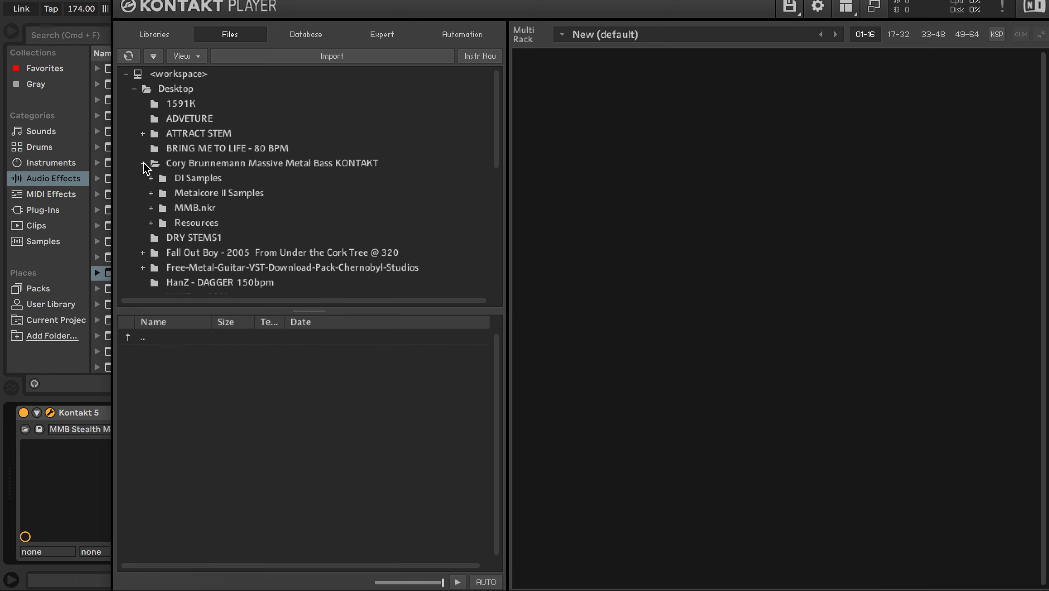
left_click(180, 164)
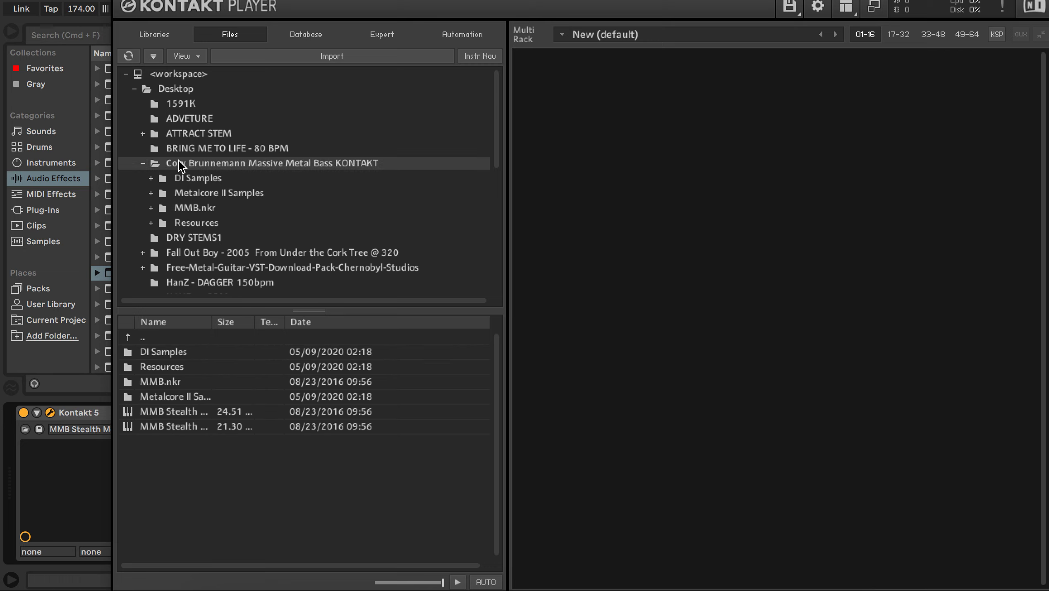
left_click(164, 428)
double_click(162, 428)
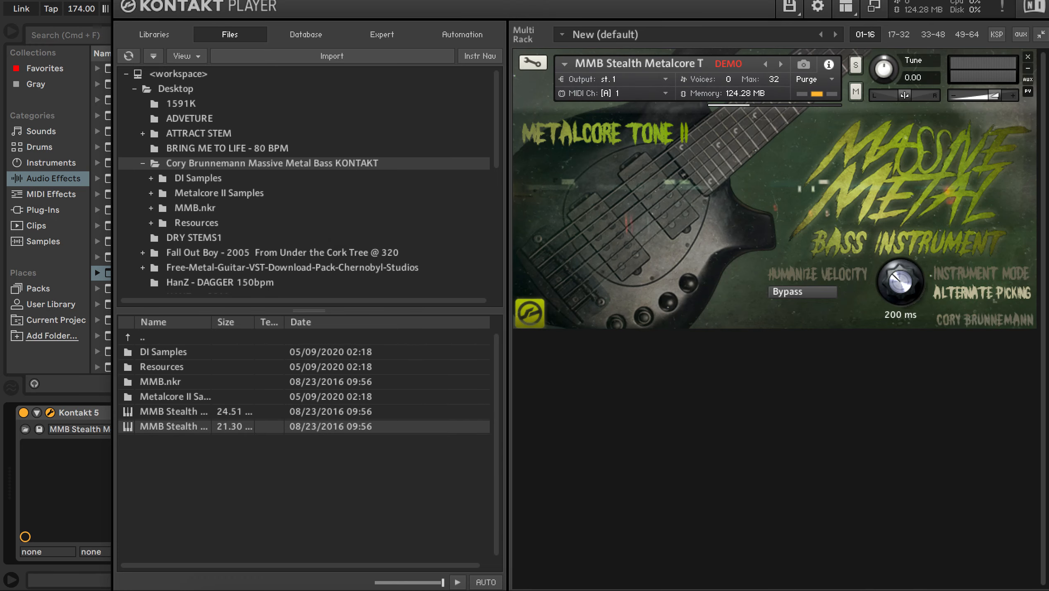
key("super+w")
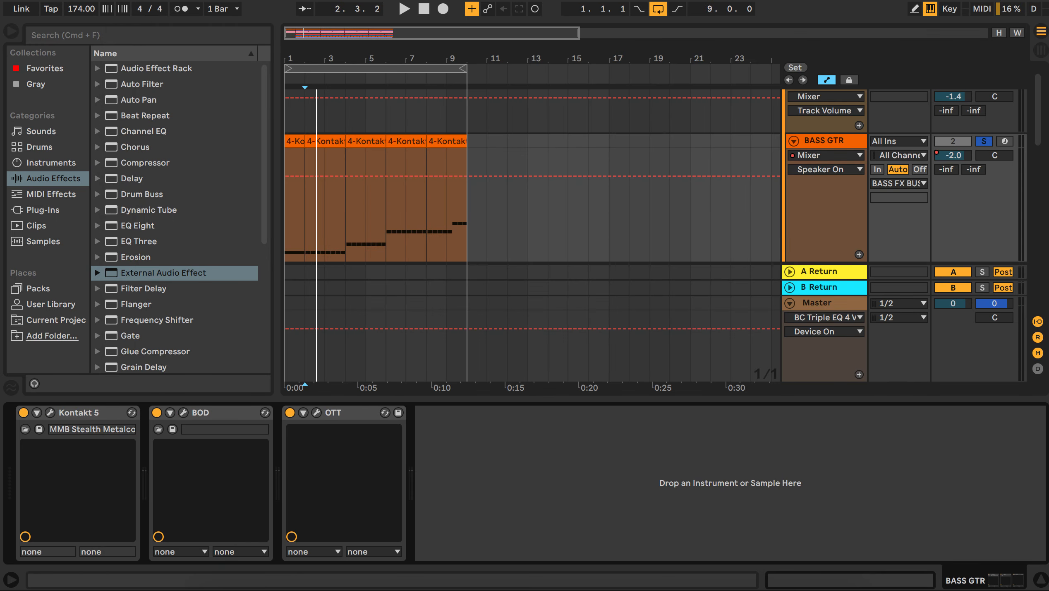
Step: Play the bass from bar 2 to hear the new Kontakt instrument, then stop playback
left_click(308, 121)
key("space")
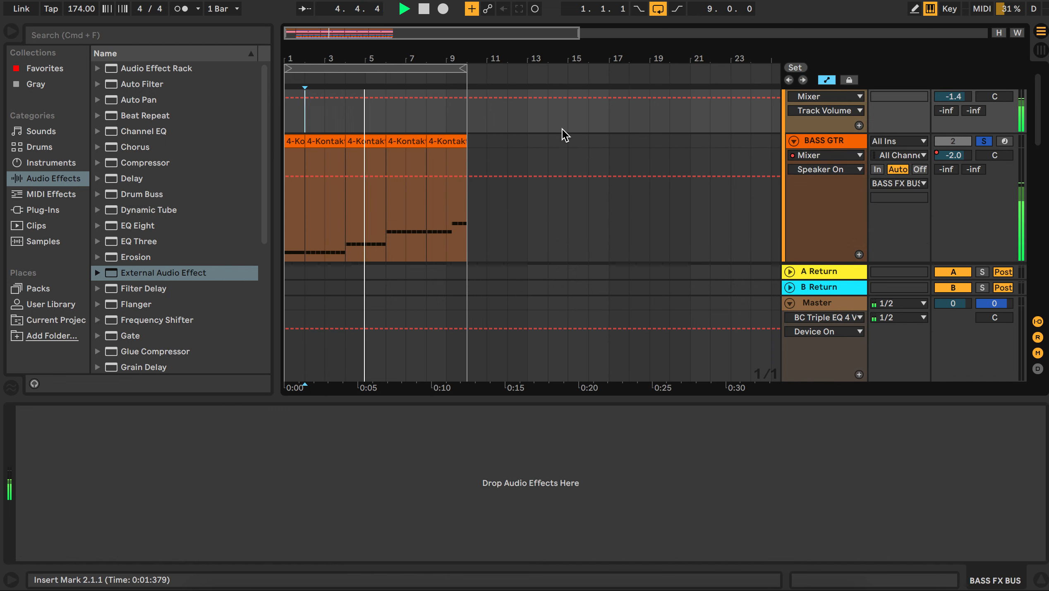
key("space")
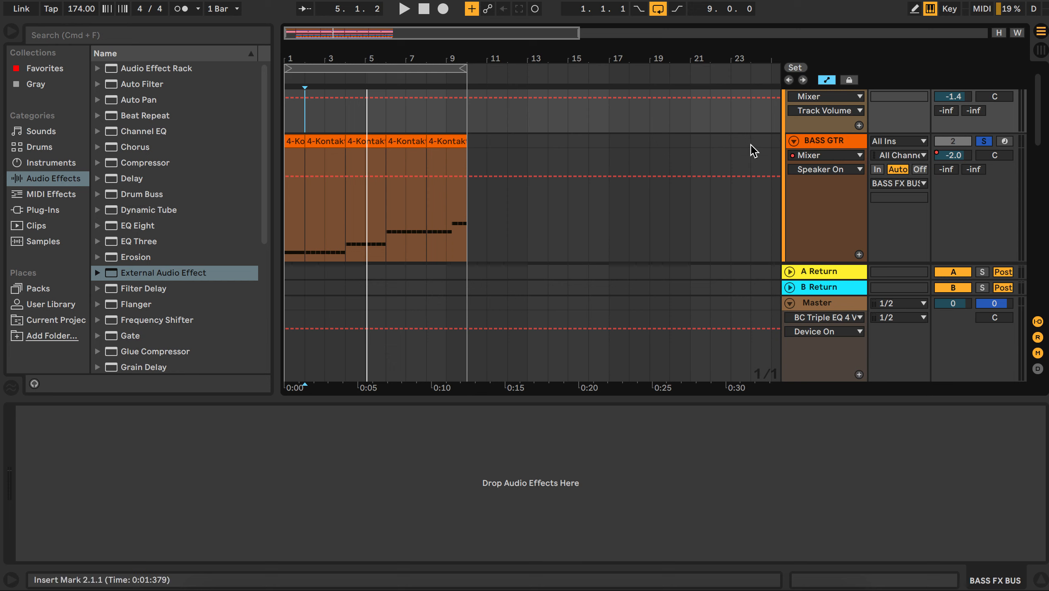
Step: Open the BOD bass overdrive plugin window on the BASS GTR track's device chain
left_click(826, 141)
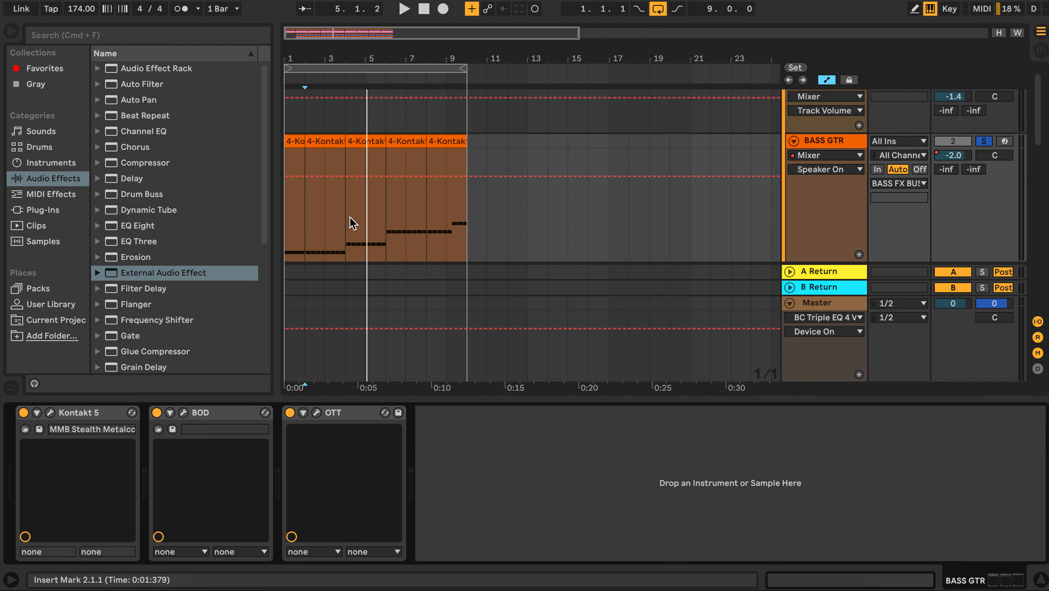
left_click(304, 200)
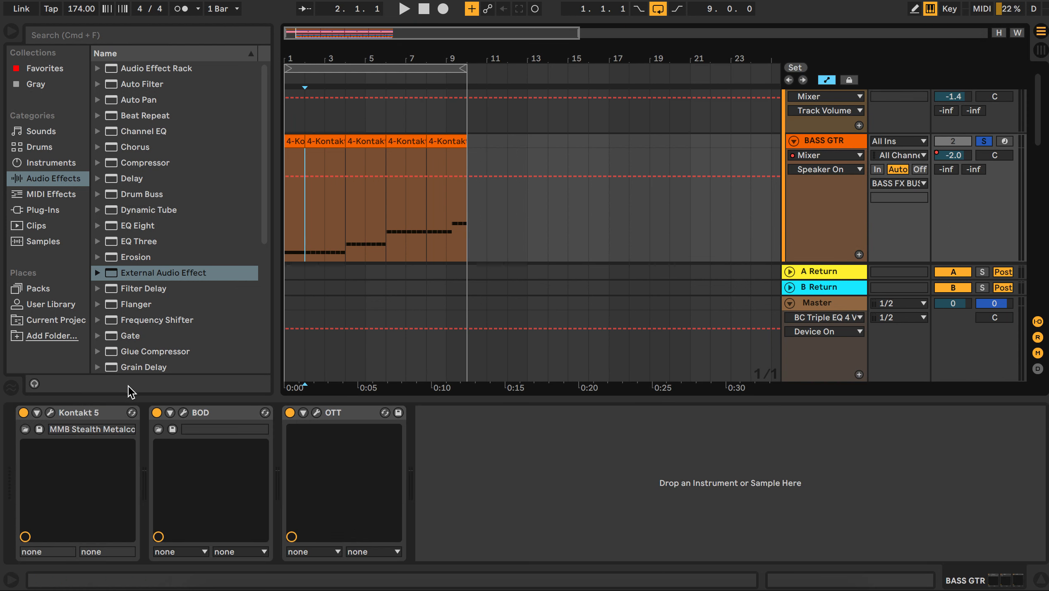
left_click(72, 416)
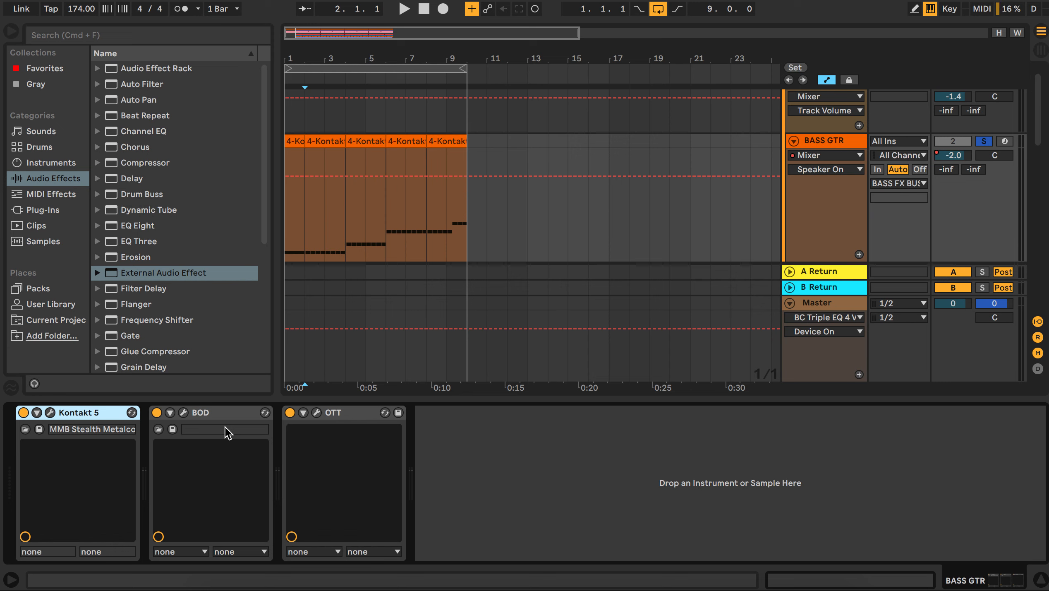
left_click(183, 412)
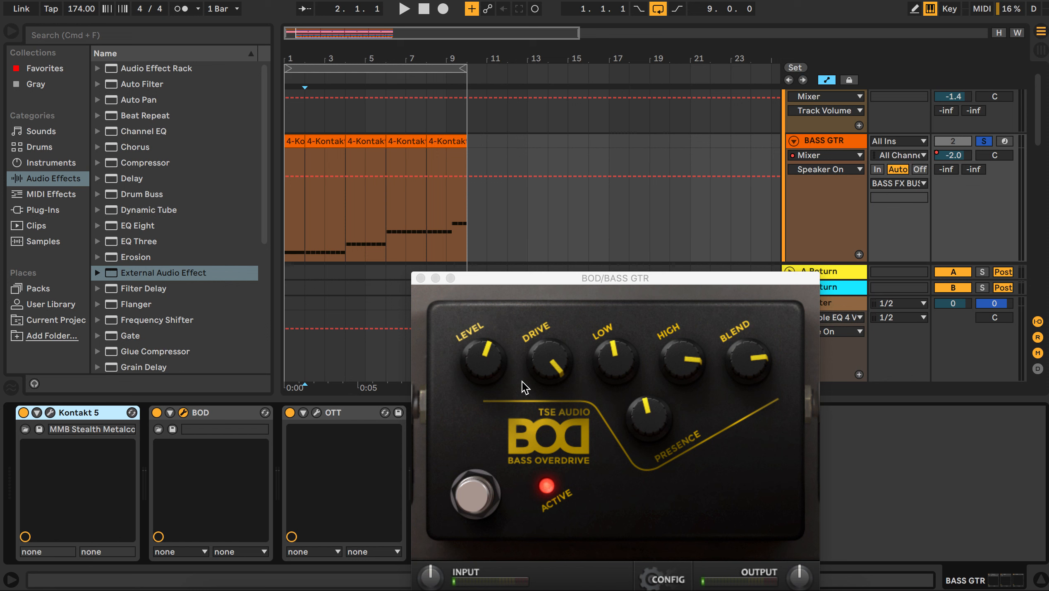
Step: Bypass OTT and BOD, play the bass, and re-enable BOD to compare the overdrive
left_click(290, 412)
left_click(156, 412)
key("space")
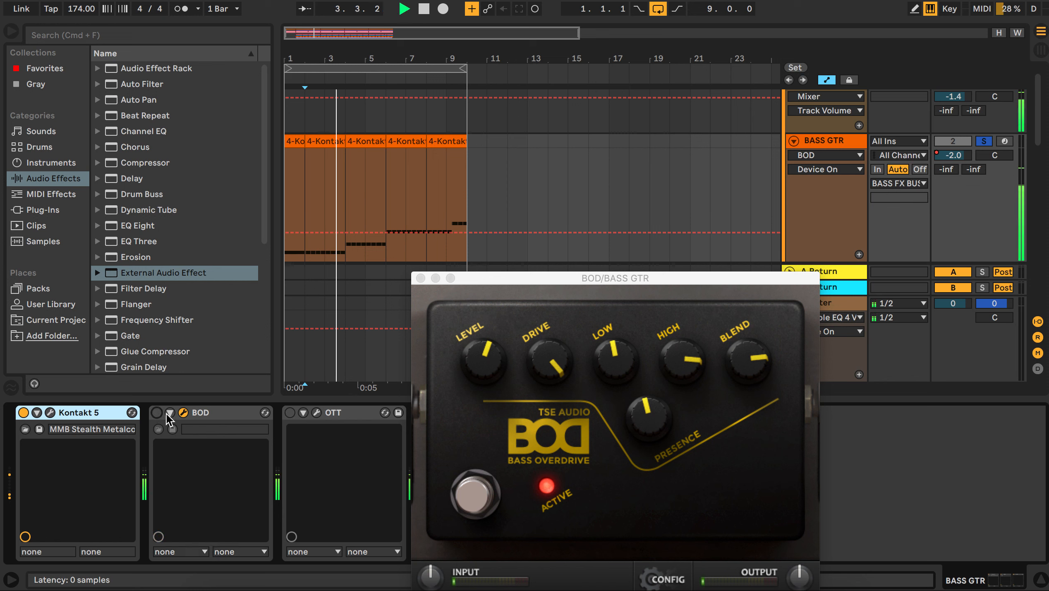
left_click(156, 412)
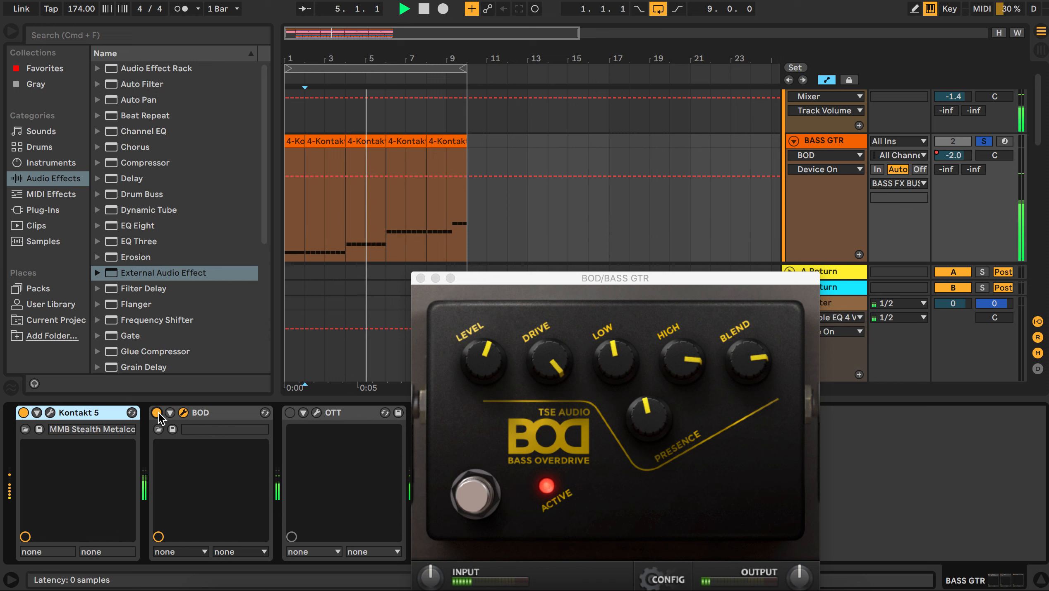
key("space")
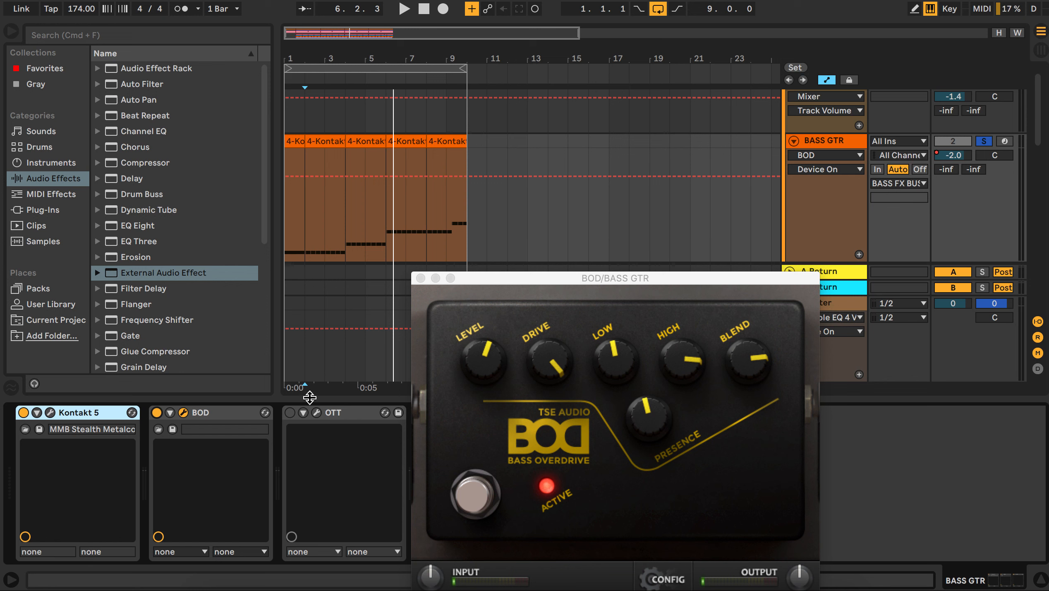
Step: Re-enable the OTT compressor and open its plugin window
left_click(293, 412)
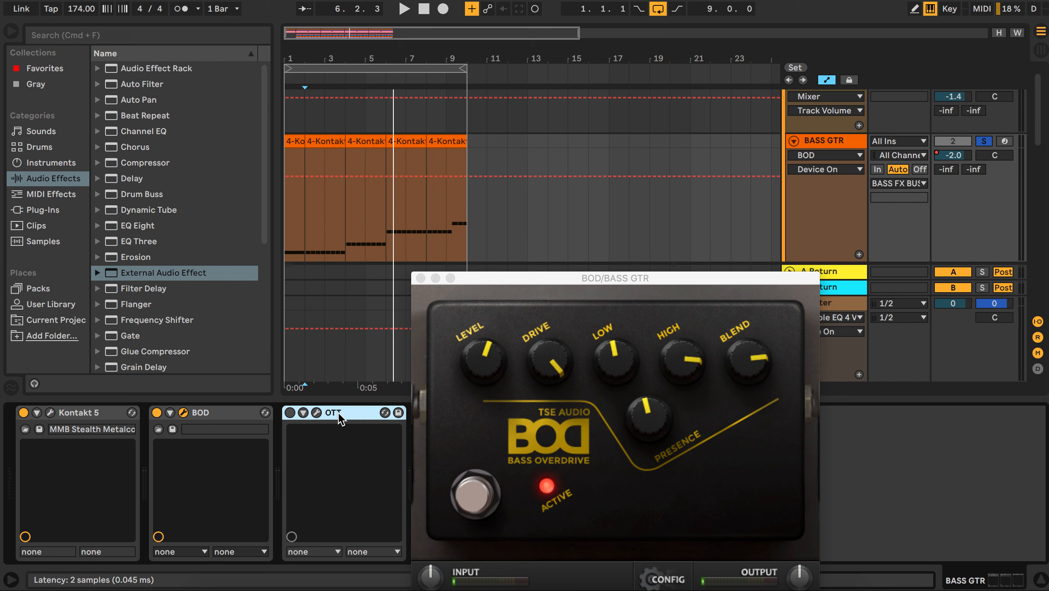
left_click(290, 412)
left_click(320, 413)
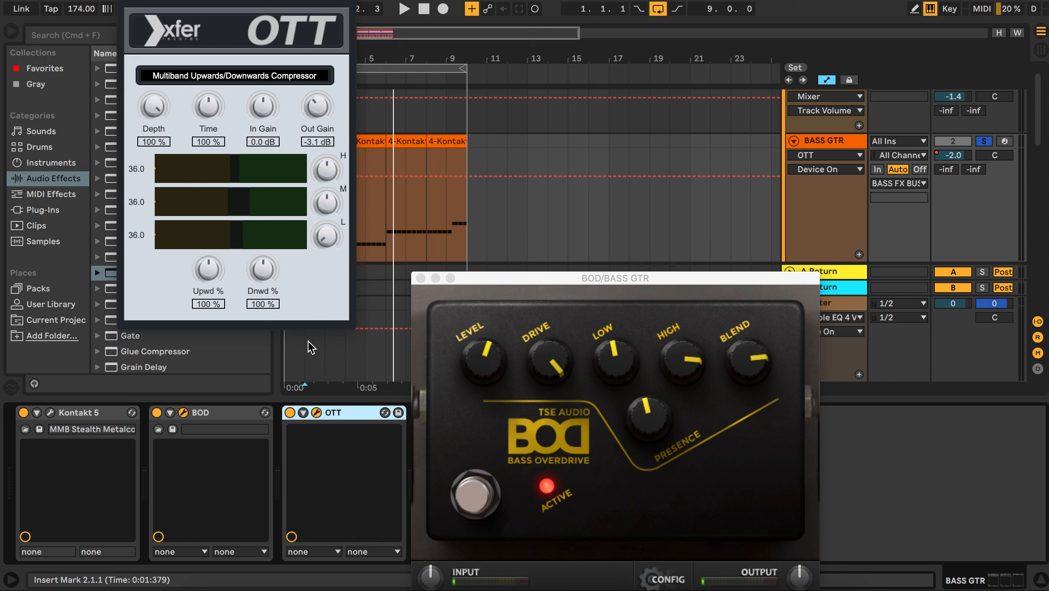
Step: Audition the bass while toggling OTT off and on, then close the OTT and BOD windows
left_click(290, 387)
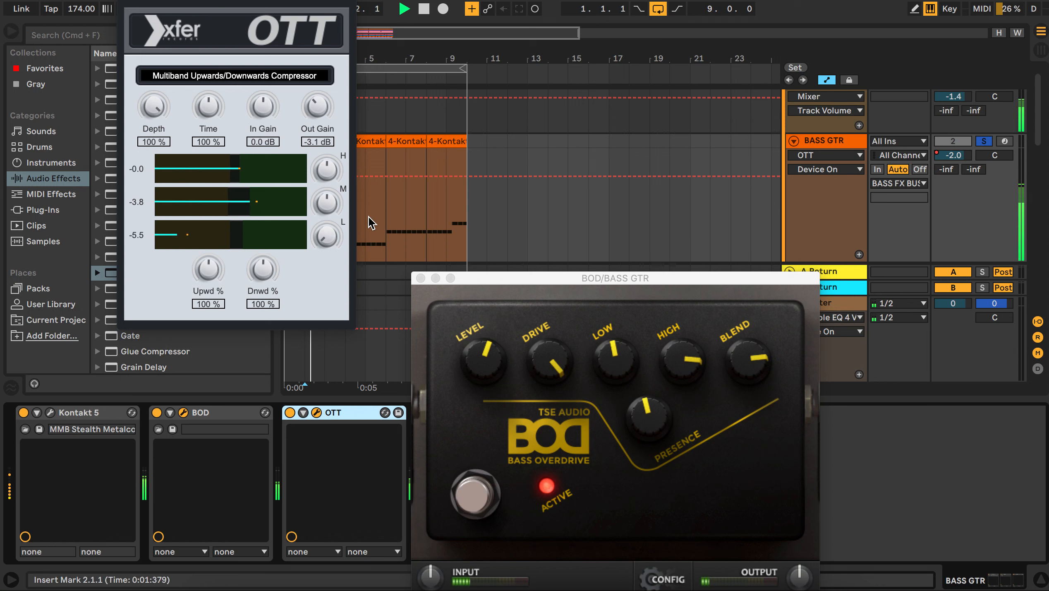
left_click(290, 412)
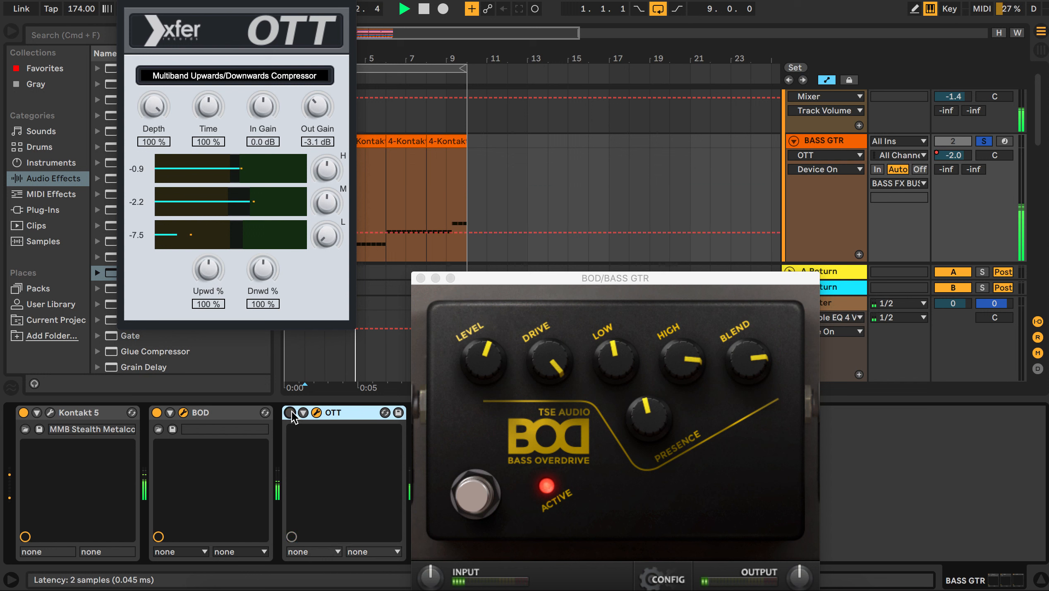
left_click(290, 412)
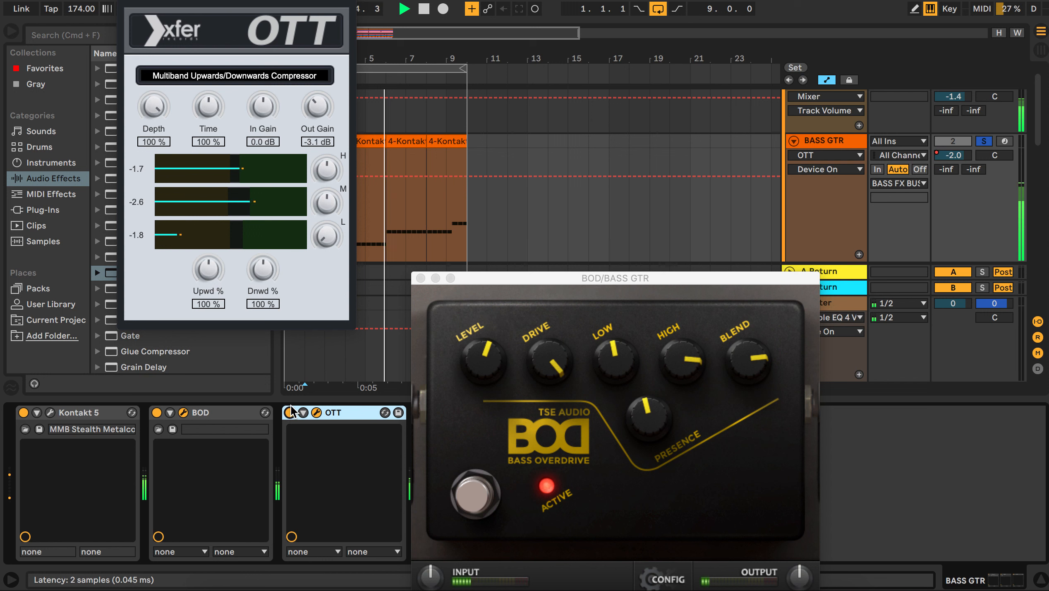
key("space")
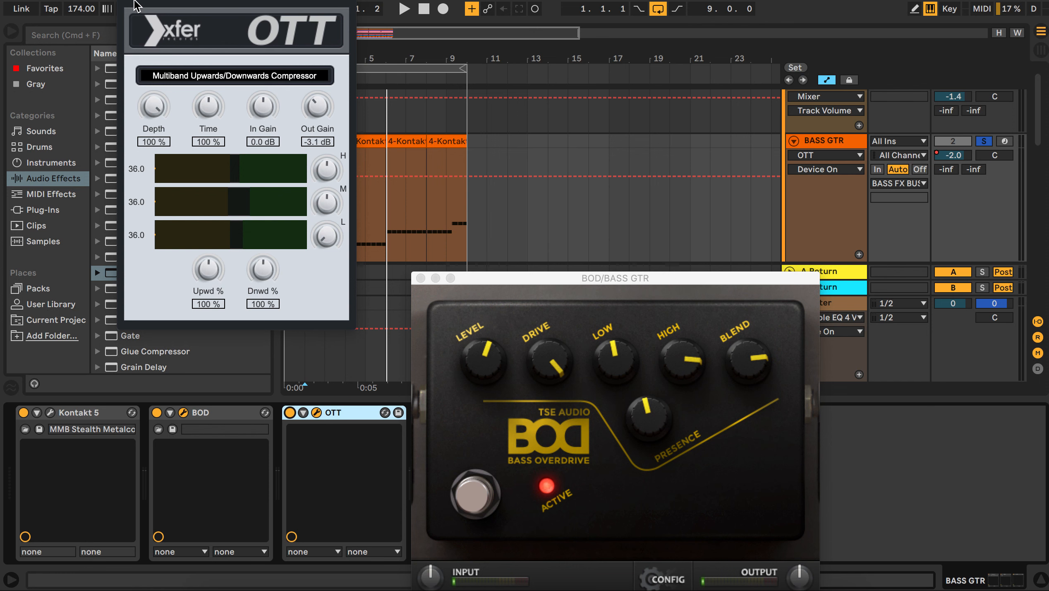
left_click(129, 2)
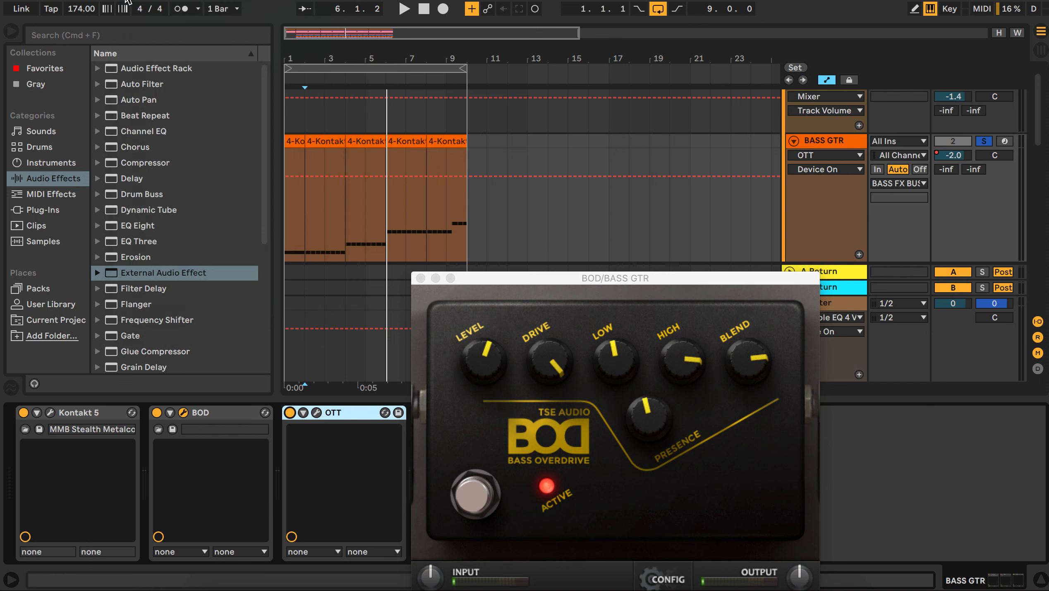
left_click(420, 278)
Step: Scroll through the tracks below the bass to review the DRUM BUS group and its drum tracks
scroll(436, 227, "down", 5)
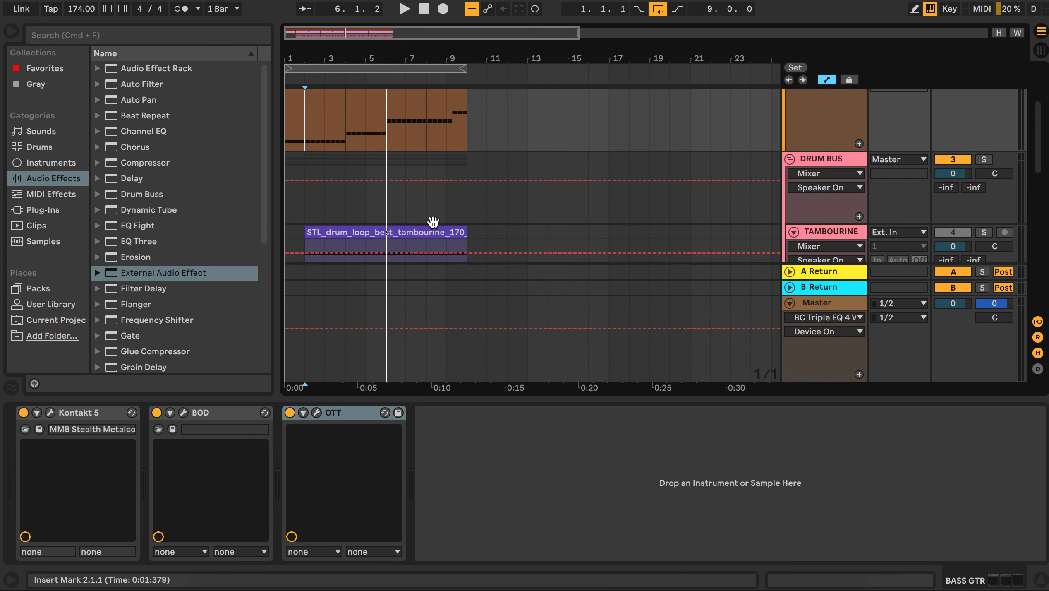
scroll(435, 227, "down", 2)
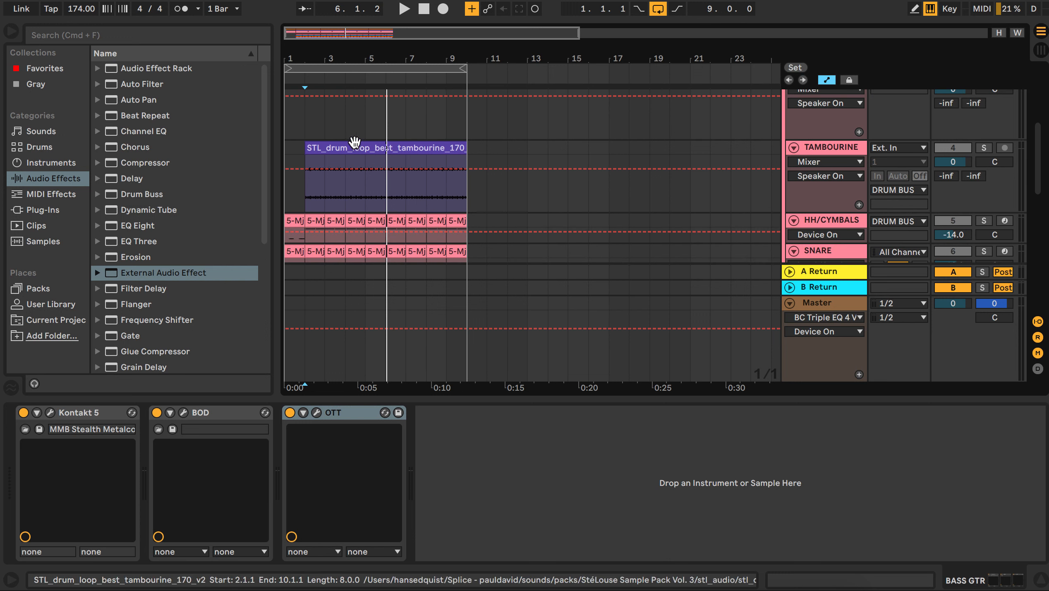
left_click(299, 132)
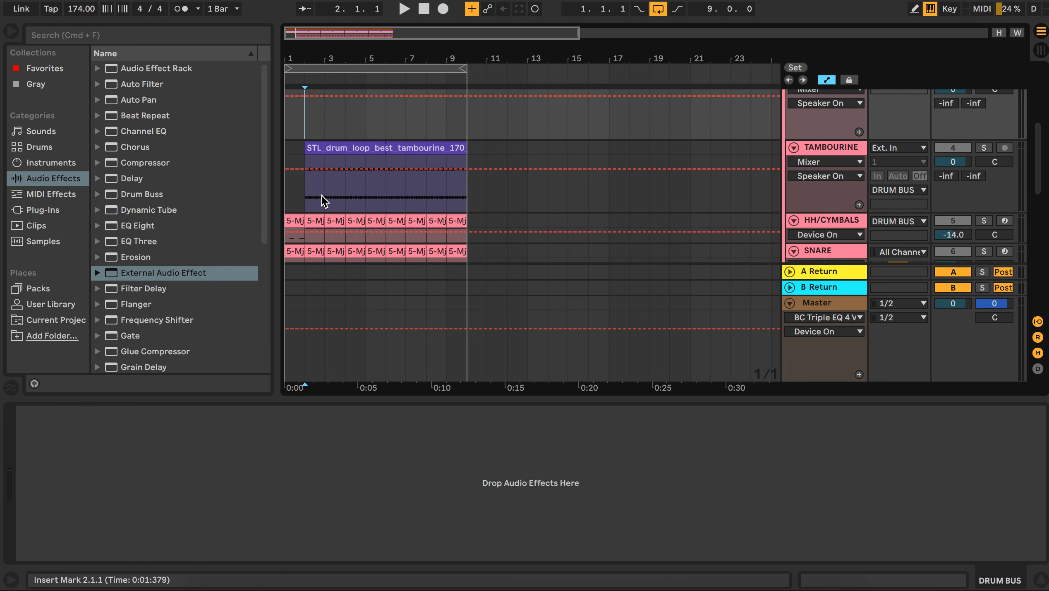
scroll(320, 193, "down", 2)
scroll(321, 193, "down", 1)
scroll(600, 196, "down", 3)
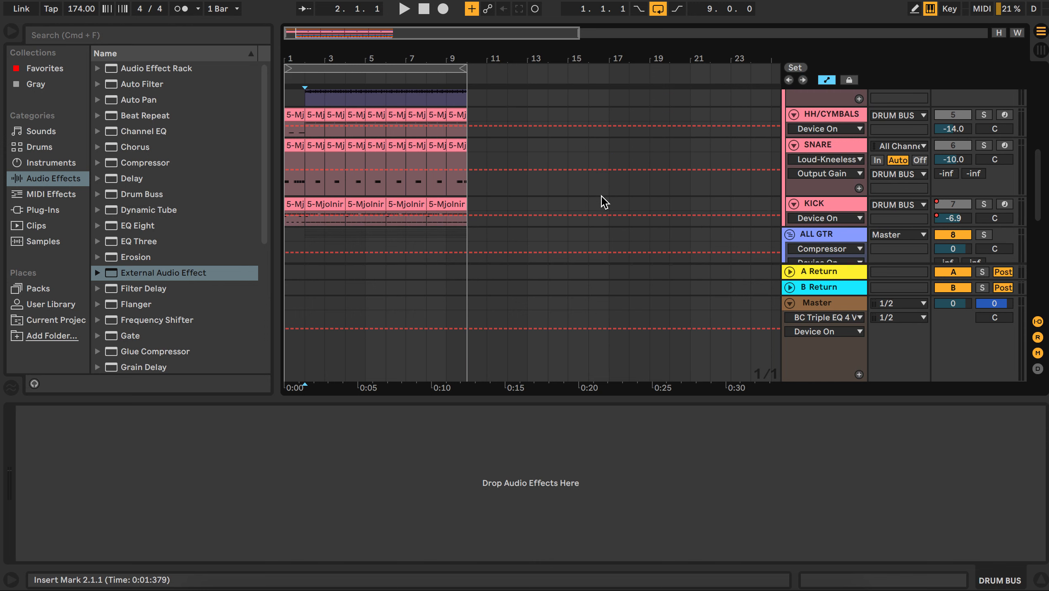
scroll(600, 196, "up", 8)
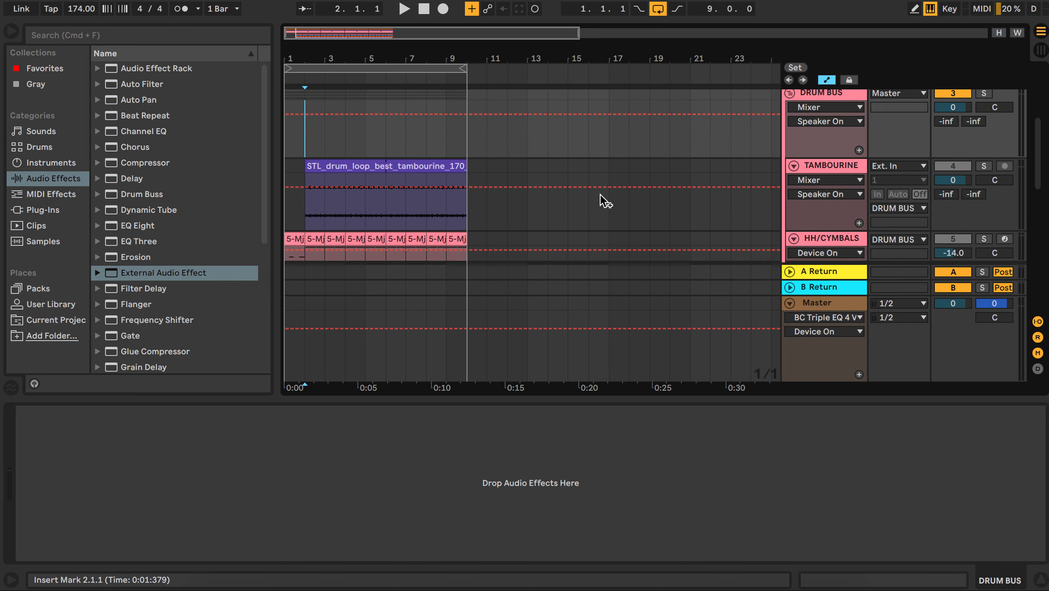
scroll(601, 196, "up", 4)
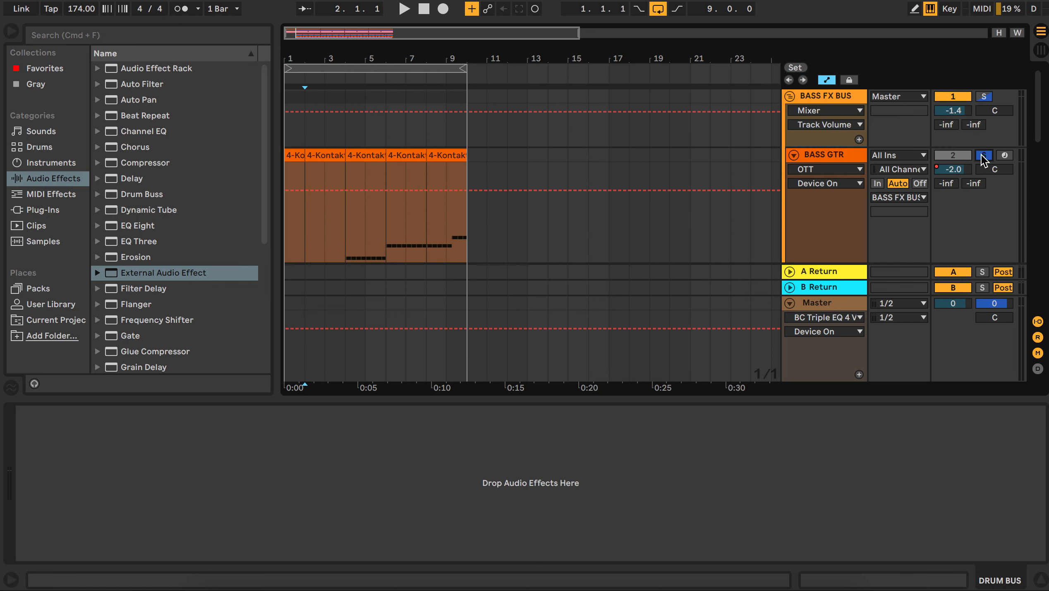
scroll(726, 199, "down", 10)
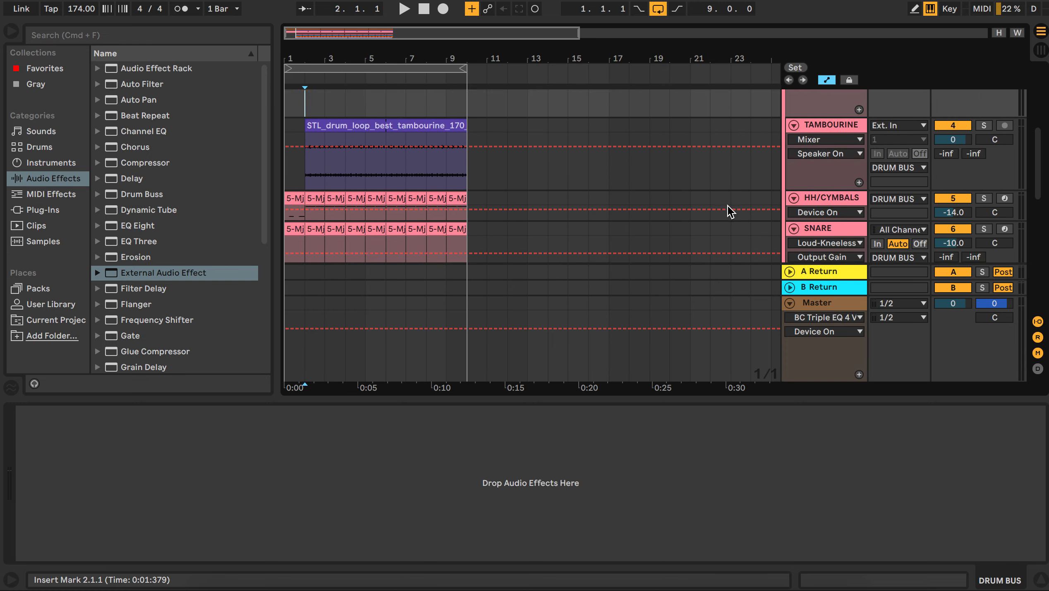
scroll(726, 204, "up", 3)
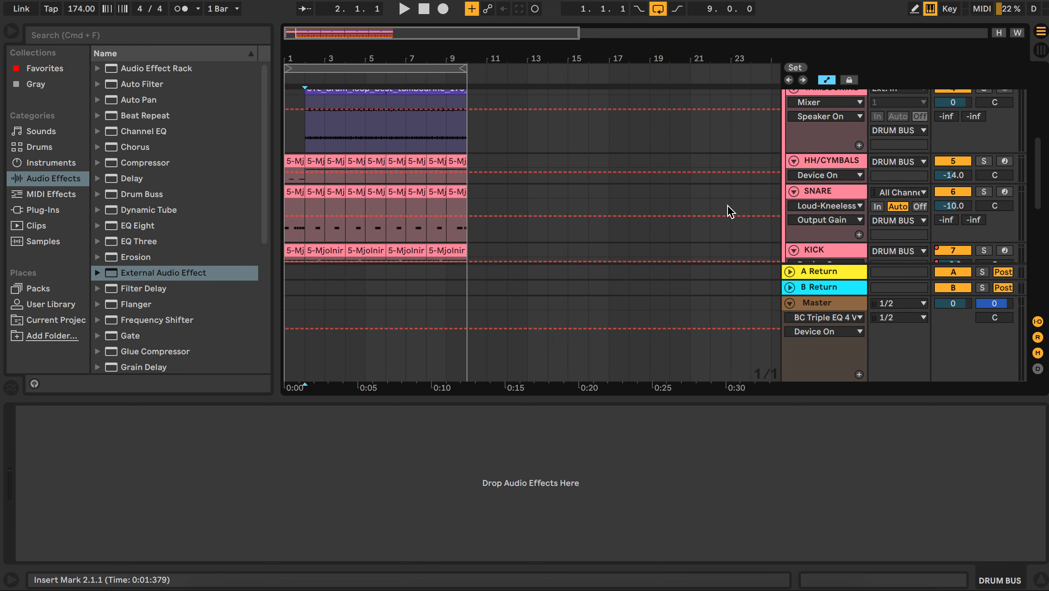
Step: Solo the TAMBOURINE track and play and stop the arrangement to audition it through its EQ Eight
left_click(310, 145)
left_click(984, 100)
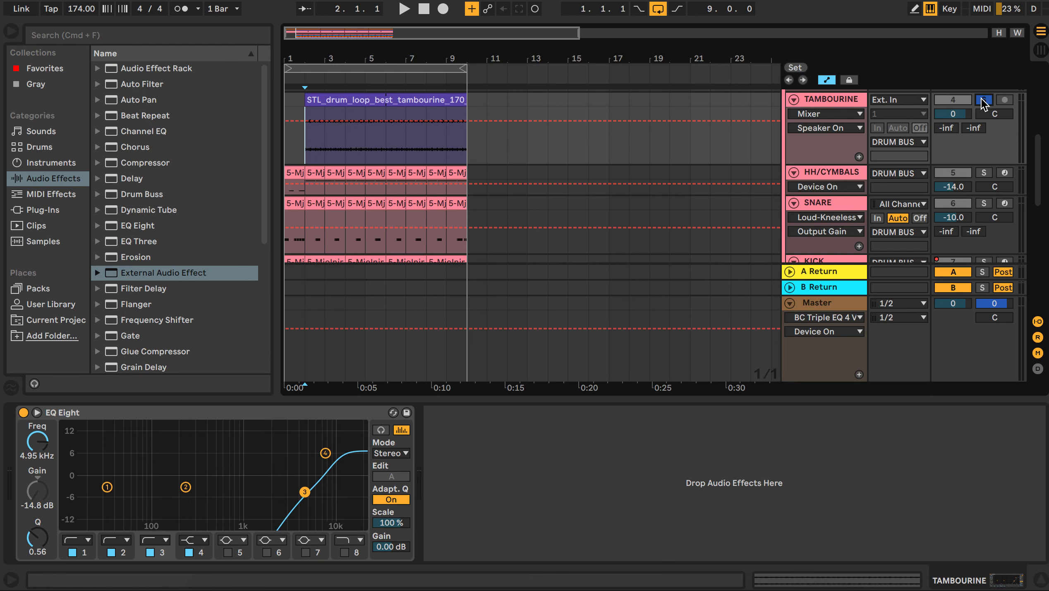
key("space")
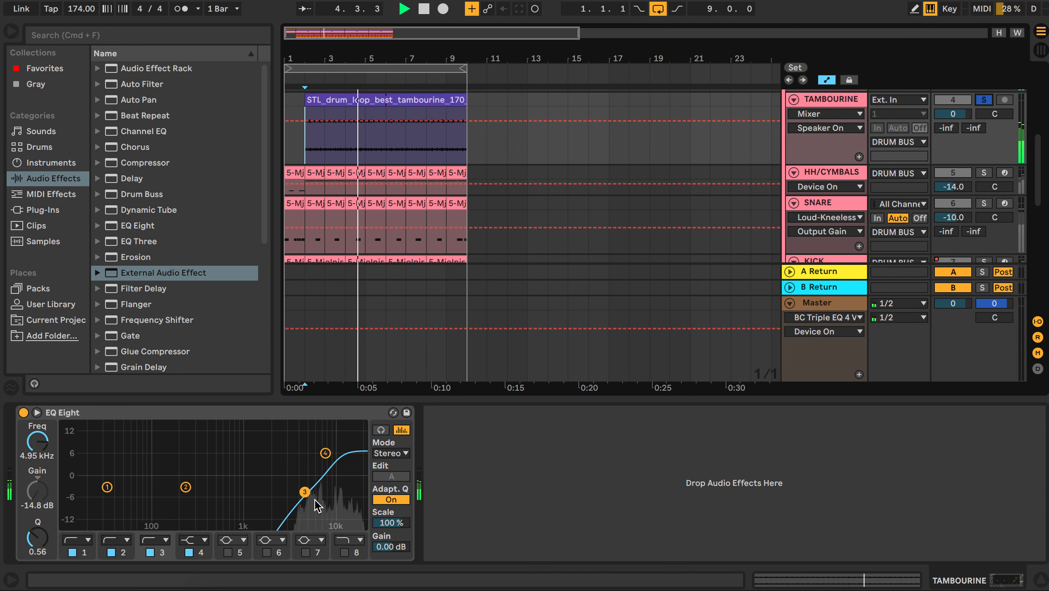
key("space")
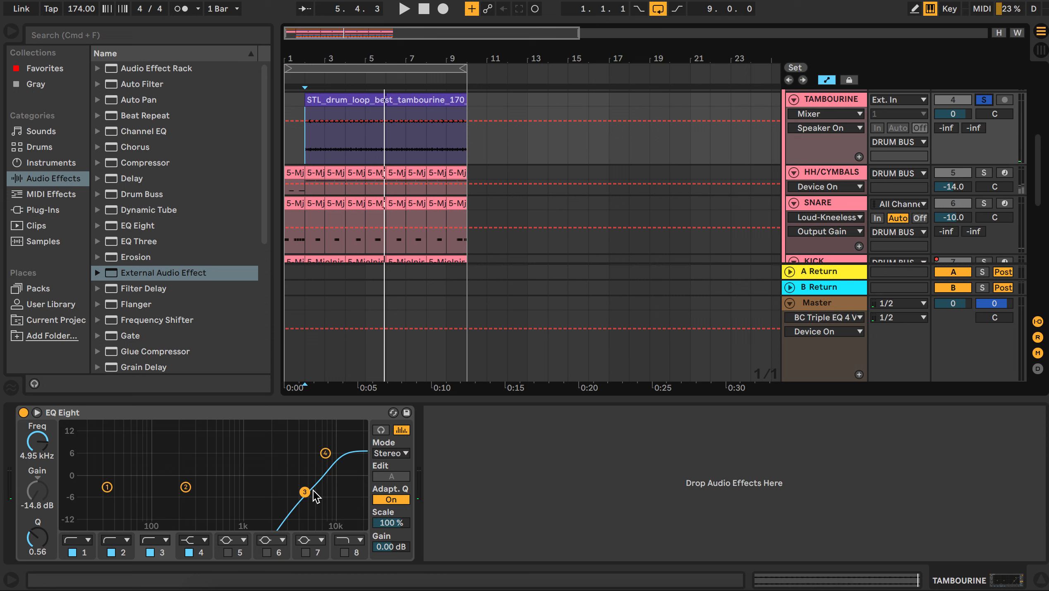
key("space")
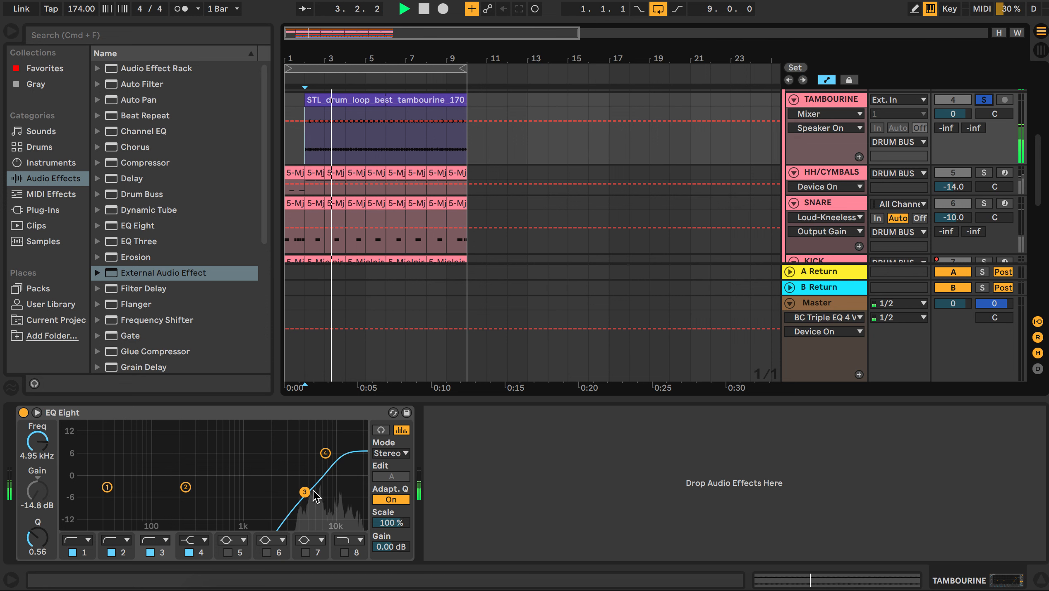
key("space")
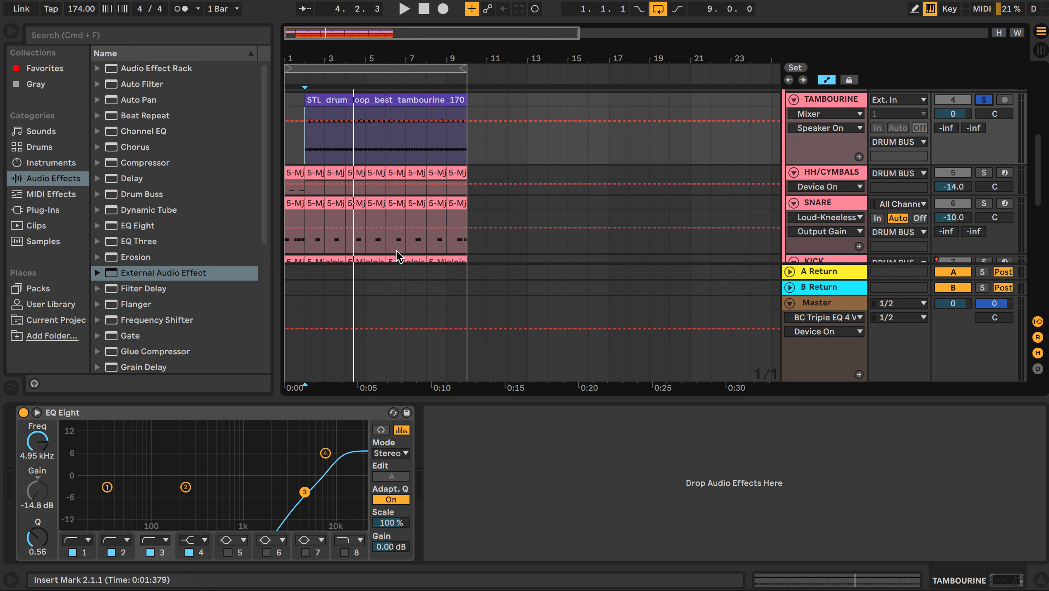
Step: Select the HH/CYMBALS, SNARE and KICK tracks in turn to review each drum track's device chain
scroll(396, 246, "down", 3)
scroll(399, 244, "down", 1)
scroll(399, 244, "up", 1)
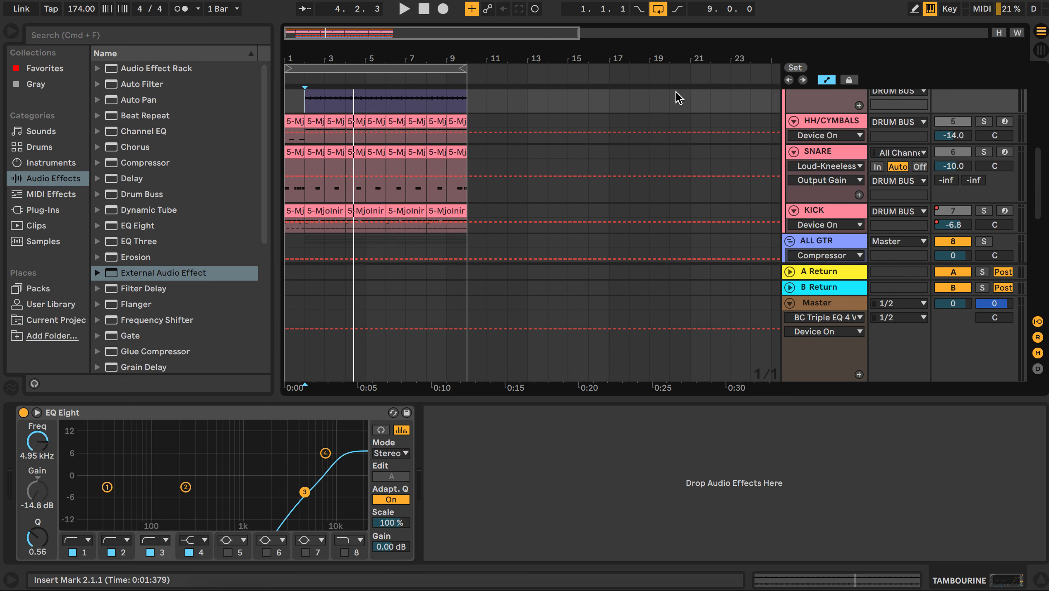
left_click(824, 119)
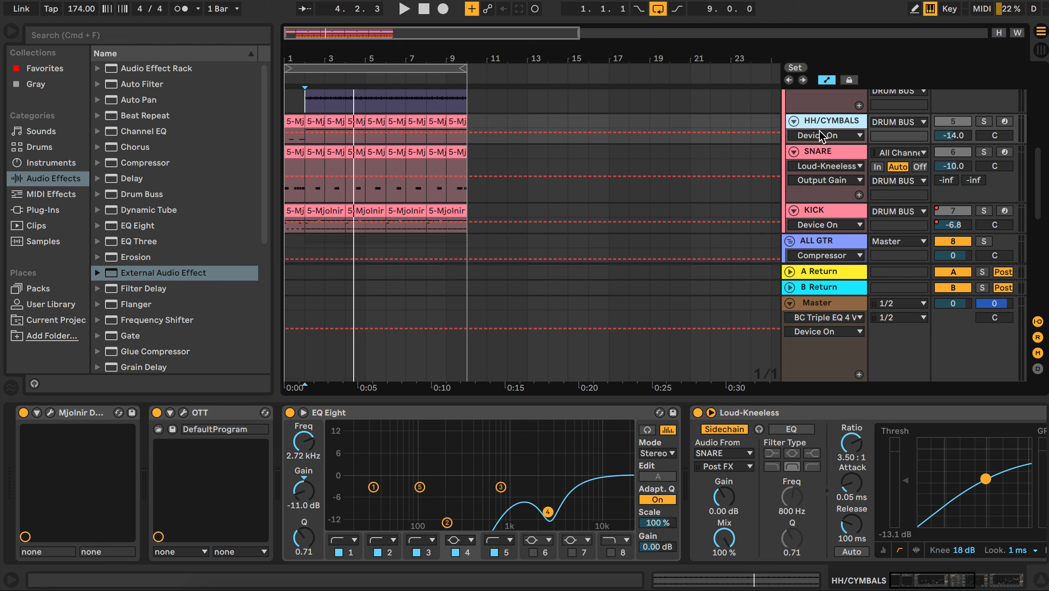
left_click(816, 152)
scroll(786, 141, "down", 4)
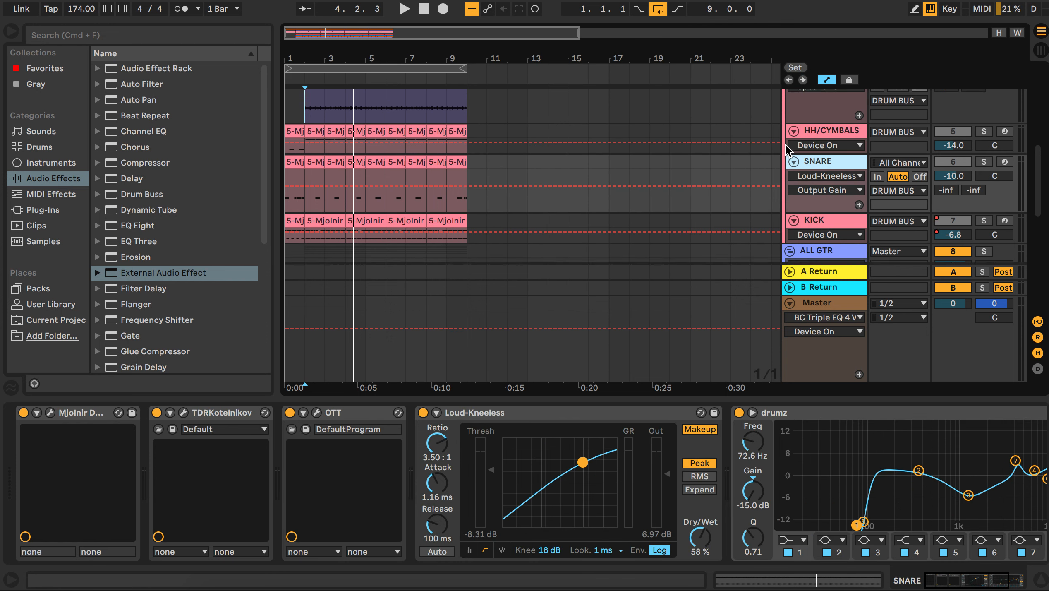
scroll(788, 151, "up", 4)
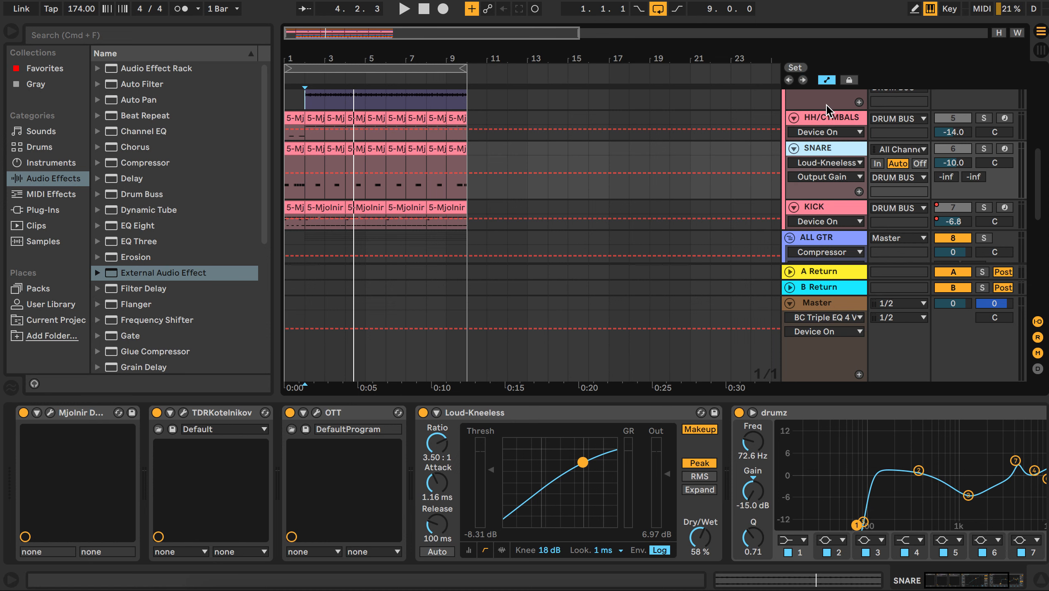
left_click(821, 118)
left_click(816, 149)
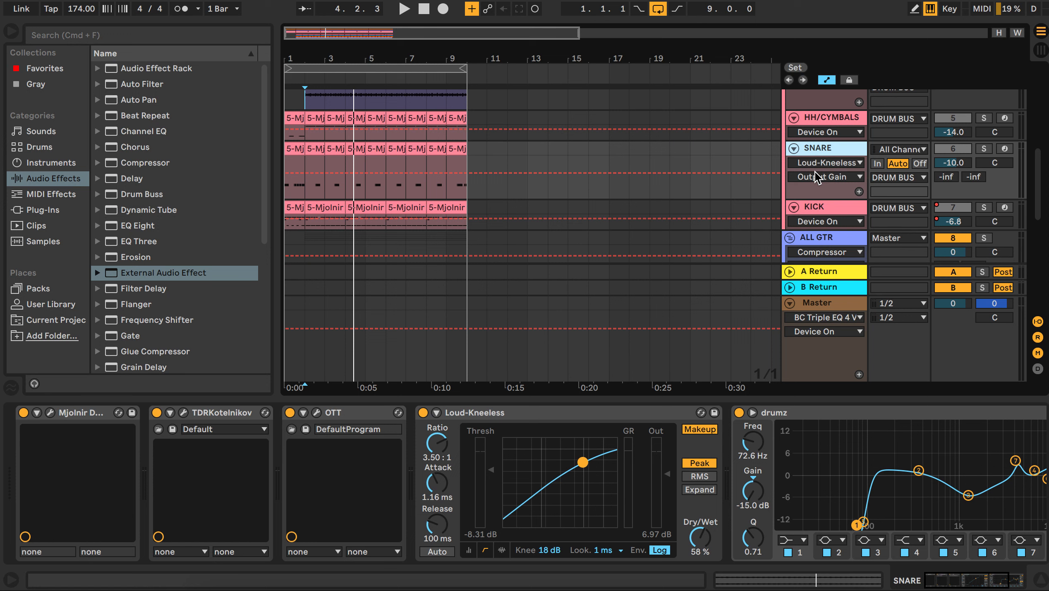
left_click(812, 208)
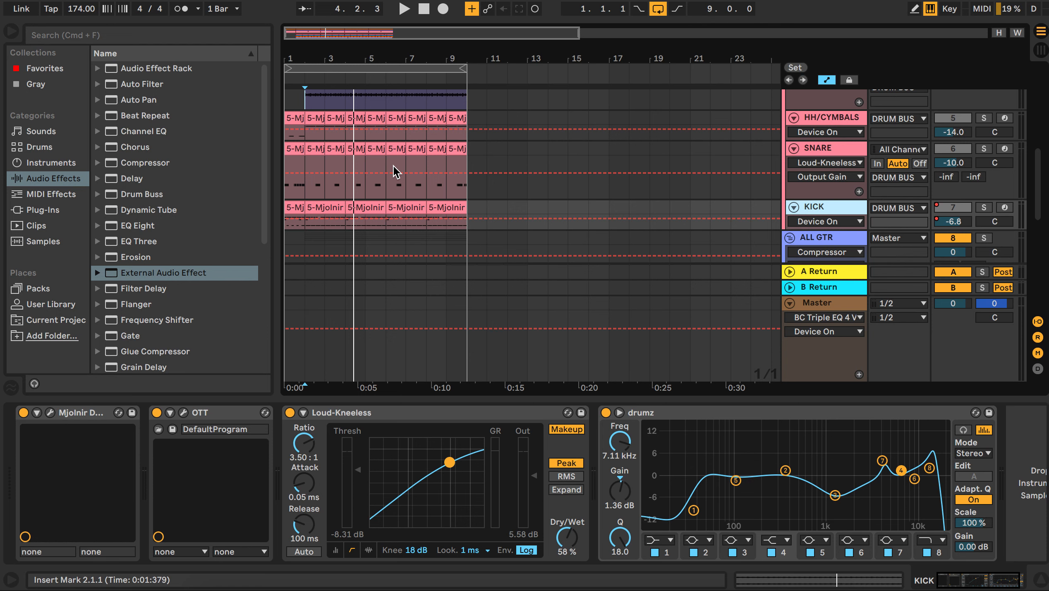
scroll(555, 202, "down", 2)
scroll(556, 202, "up", 7)
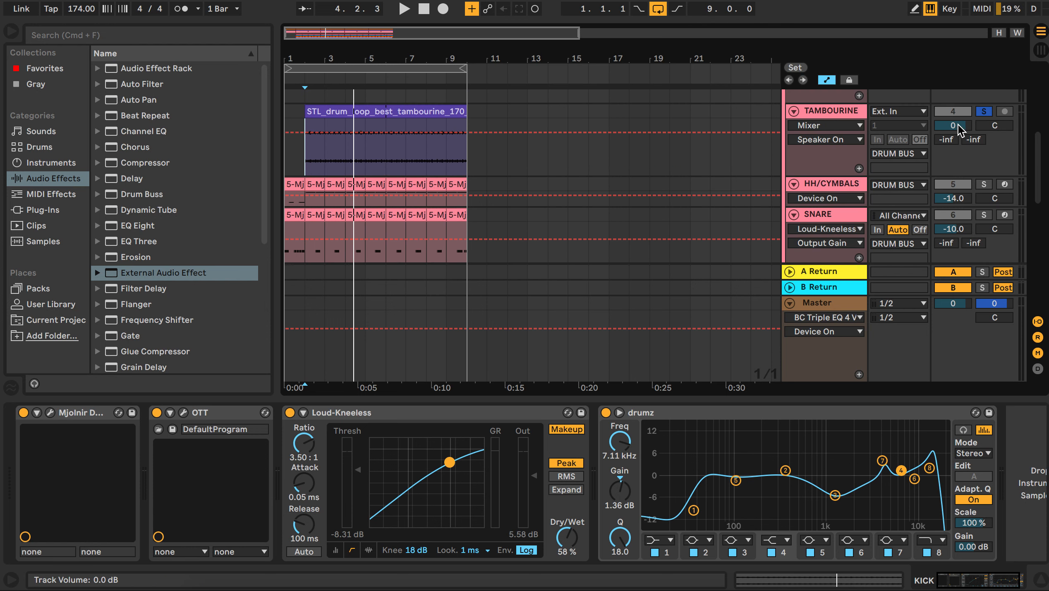
Step: Solo the DRUM BUS group track and select it
scroll(976, 120, "up", 6)
left_click(983, 111)
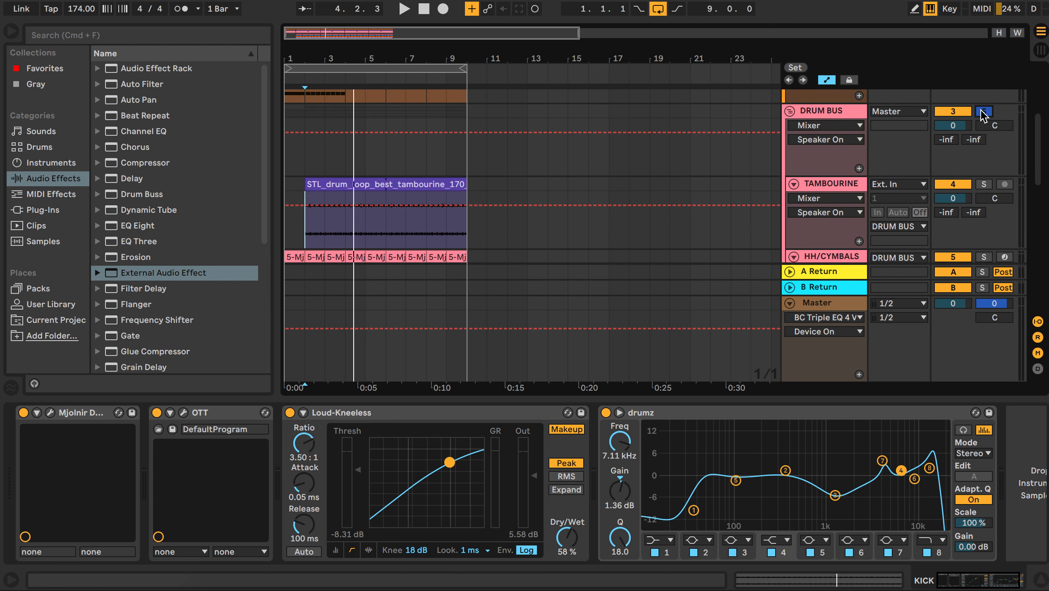
left_click(852, 108)
scroll(791, 135, "down", 9)
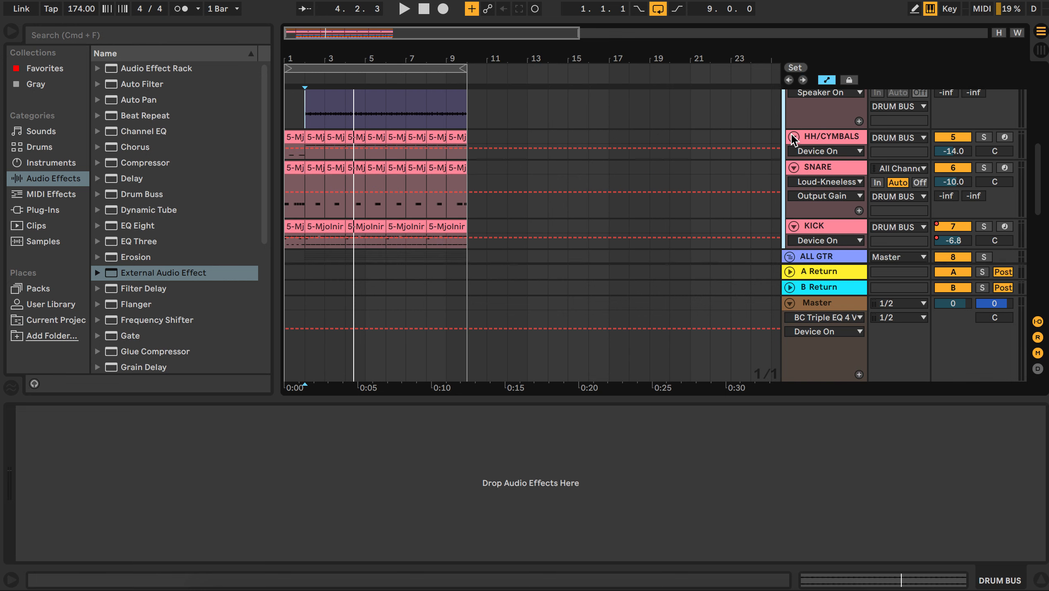
Step: Open the Mjolnir Drums plugin window on the HH/CYMBALS track, then close it
left_click(819, 135)
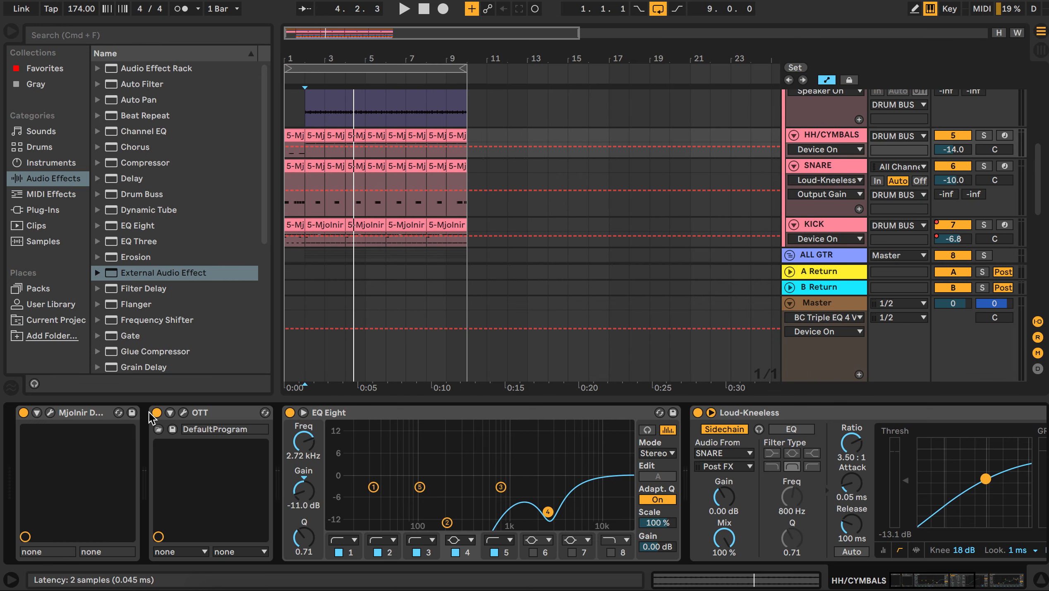
left_click(50, 412)
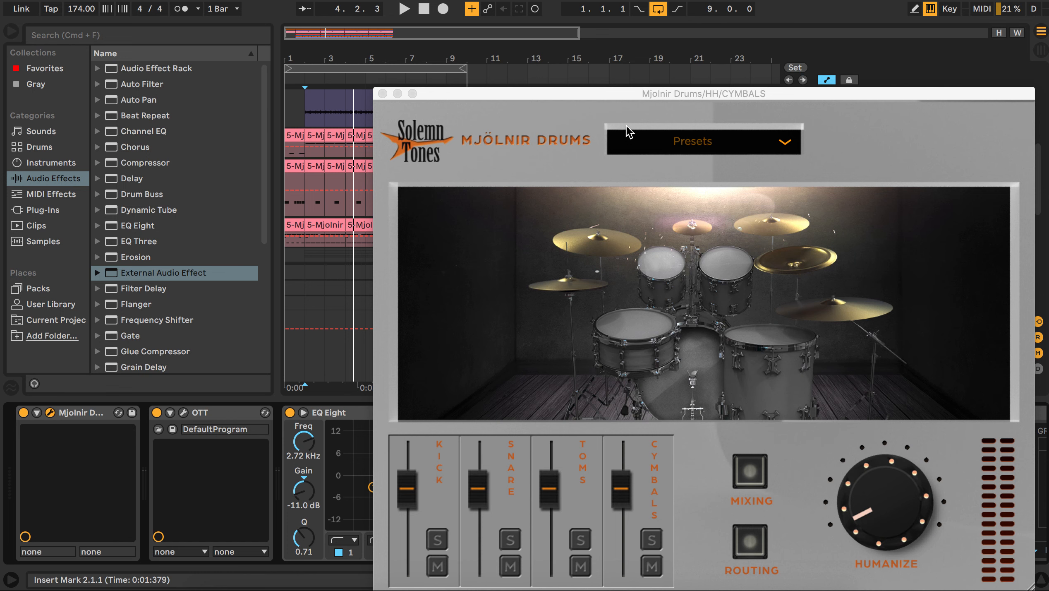
left_click(383, 93)
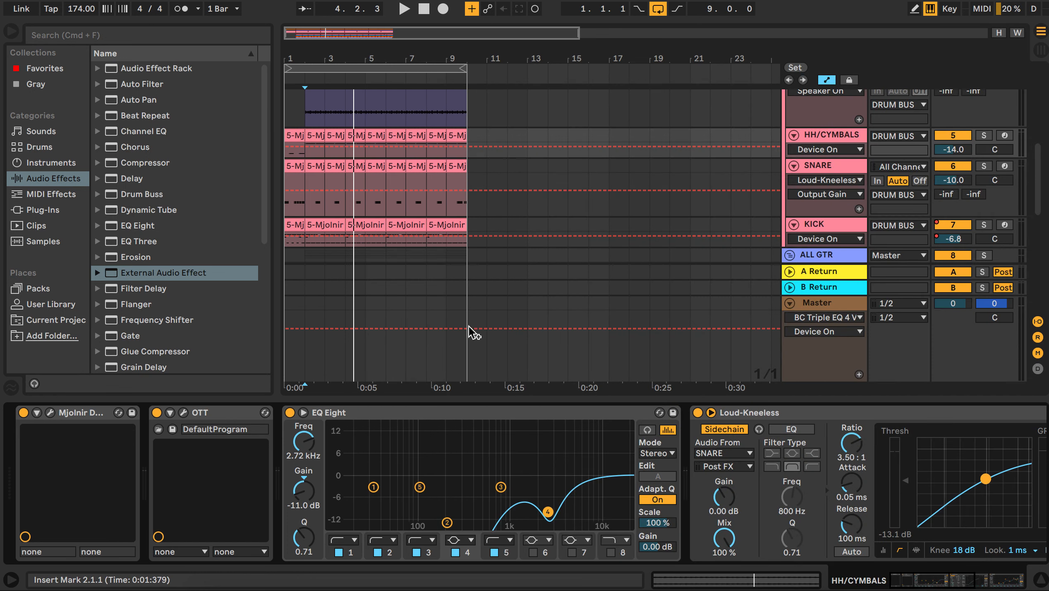
Step: Scroll along the HH/CYMBALS device chain to examine its Loud-Kneeless compressor and EQ Eight settings
scroll(455, 484, "right", 10)
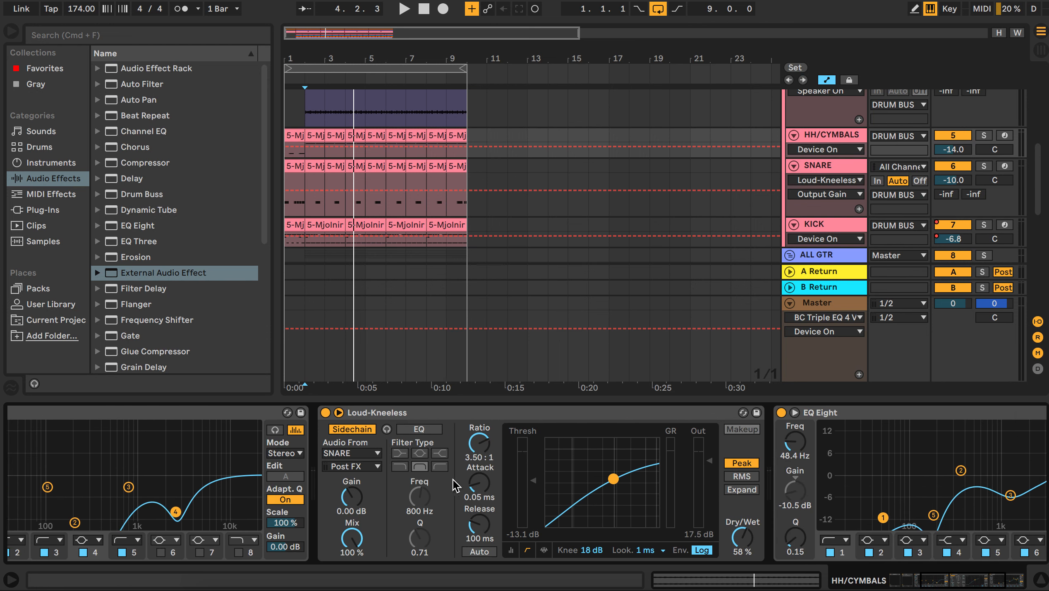
scroll(447, 482, "left", 10)
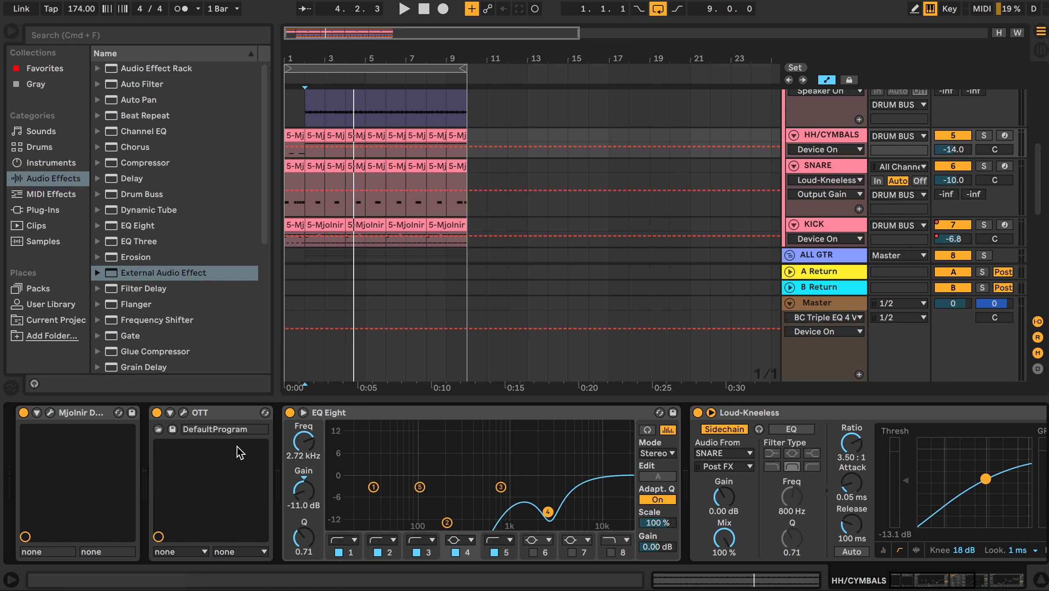
scroll(239, 453, "right", 20)
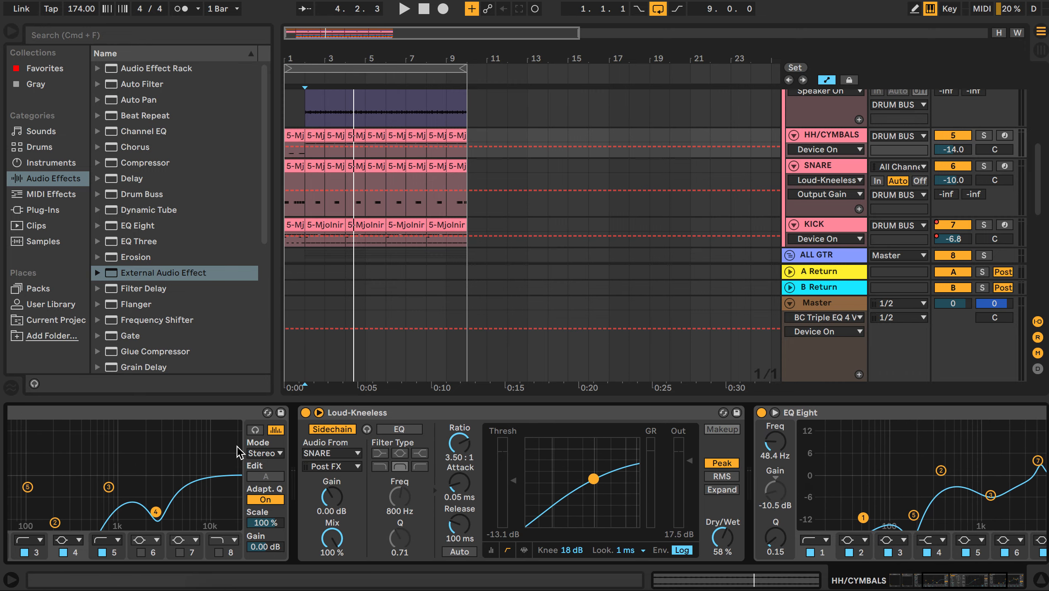
scroll(240, 453, "right", 3)
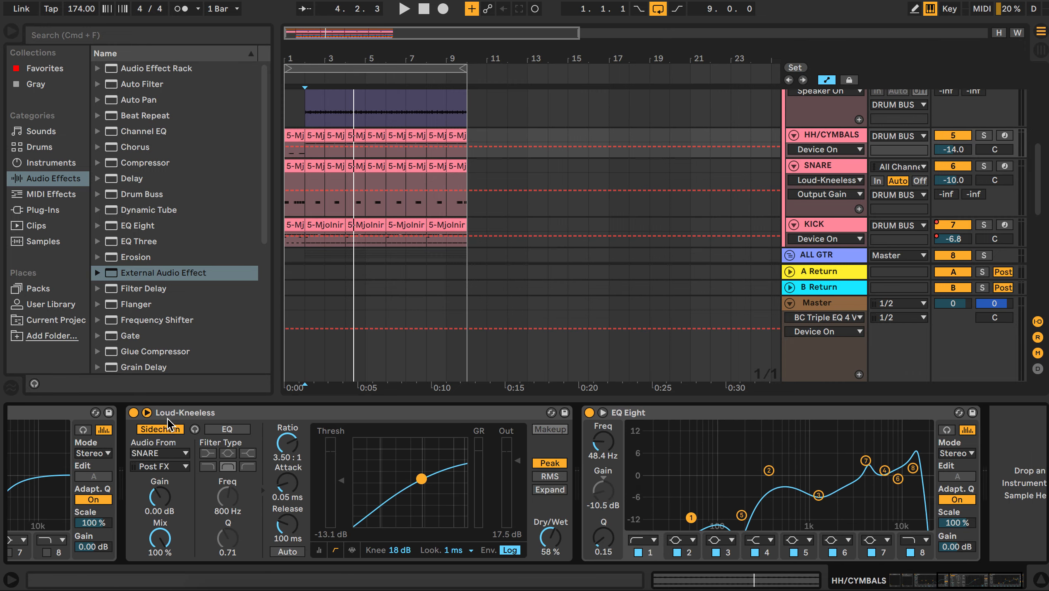
left_click(188, 411)
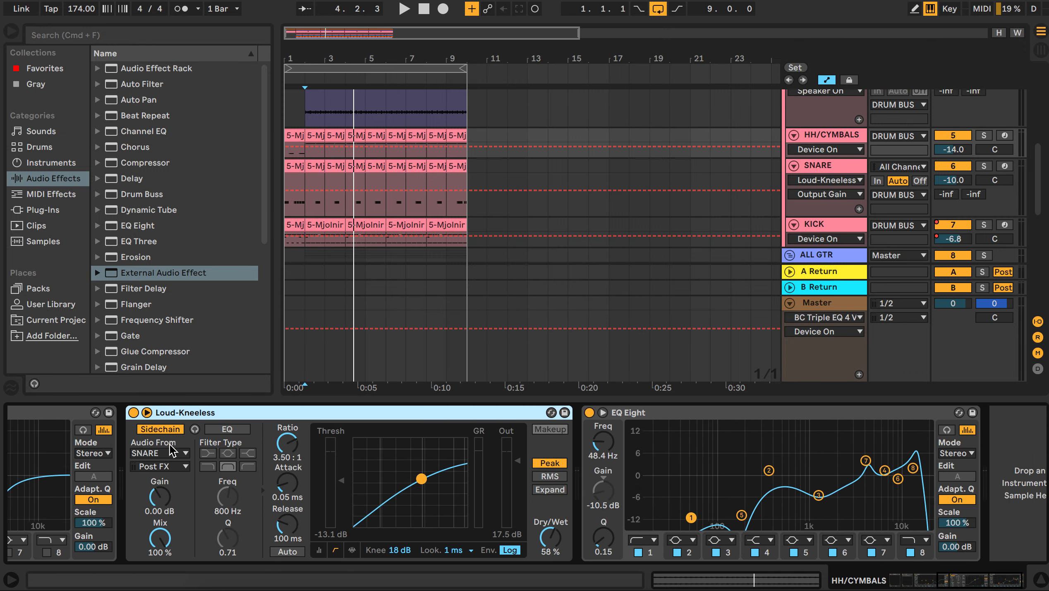
scroll(476, 478, "left", 2)
scroll(478, 476, "right", 2)
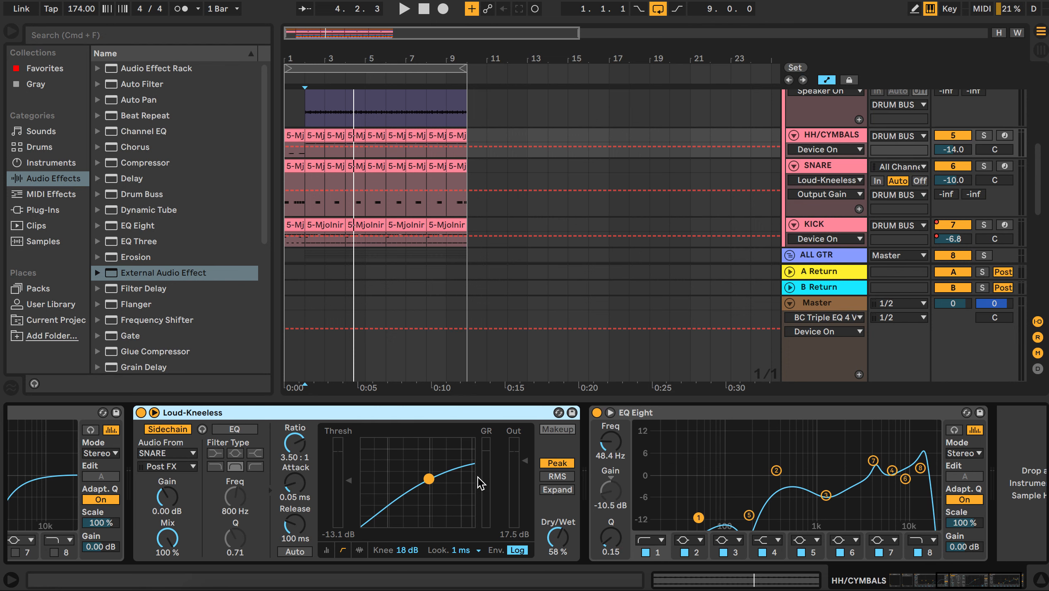
Step: Switch between the HH/CYMBALS, SNARE and KICK tracks to compare their device chains
scroll(783, 374, "down", 2)
left_click(814, 123)
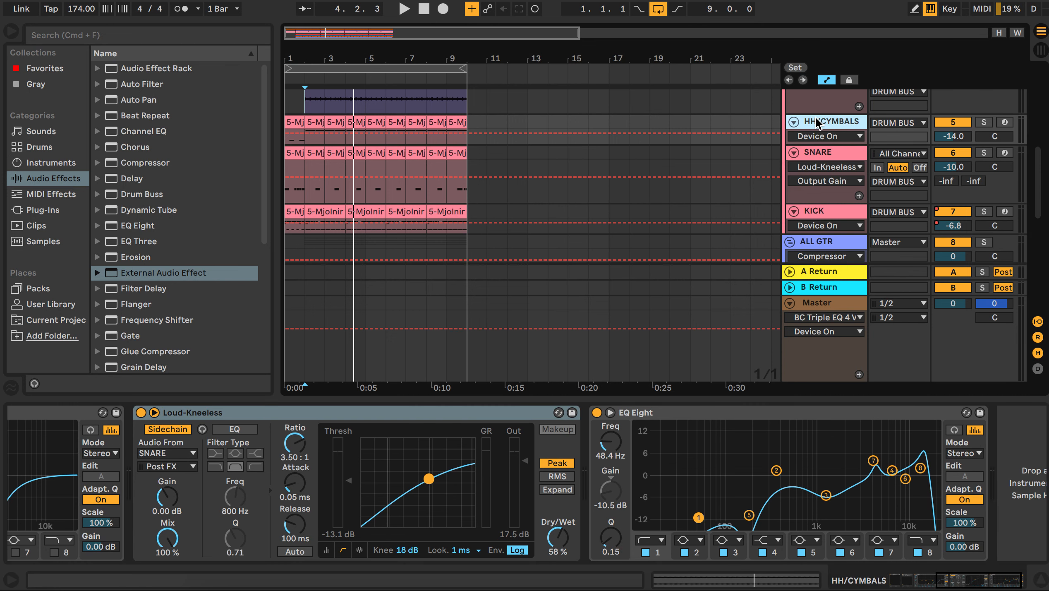
left_click(819, 156)
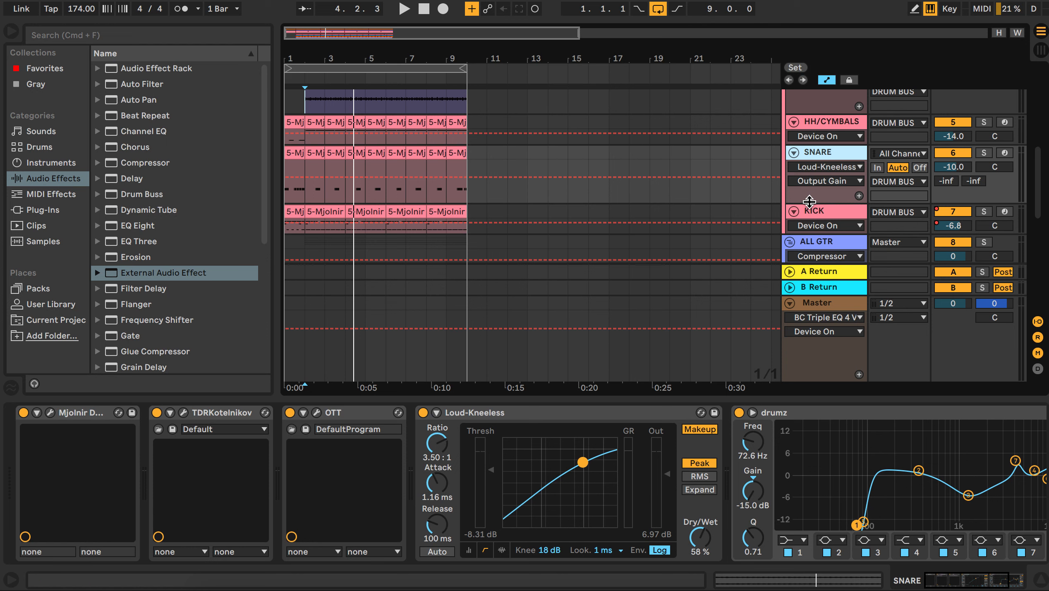
left_click(813, 214)
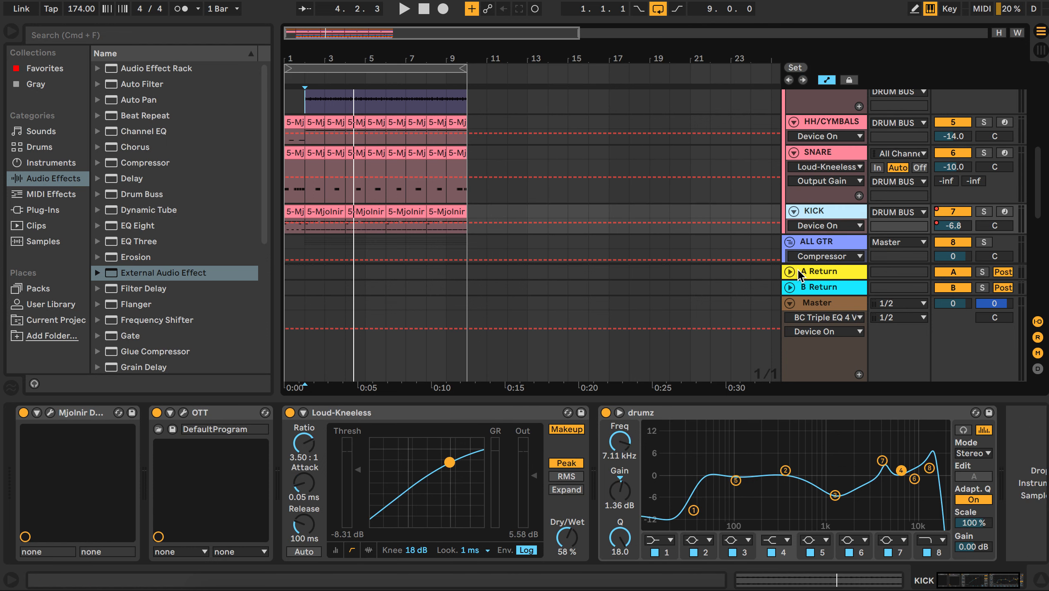
left_click(815, 131)
left_click(821, 153)
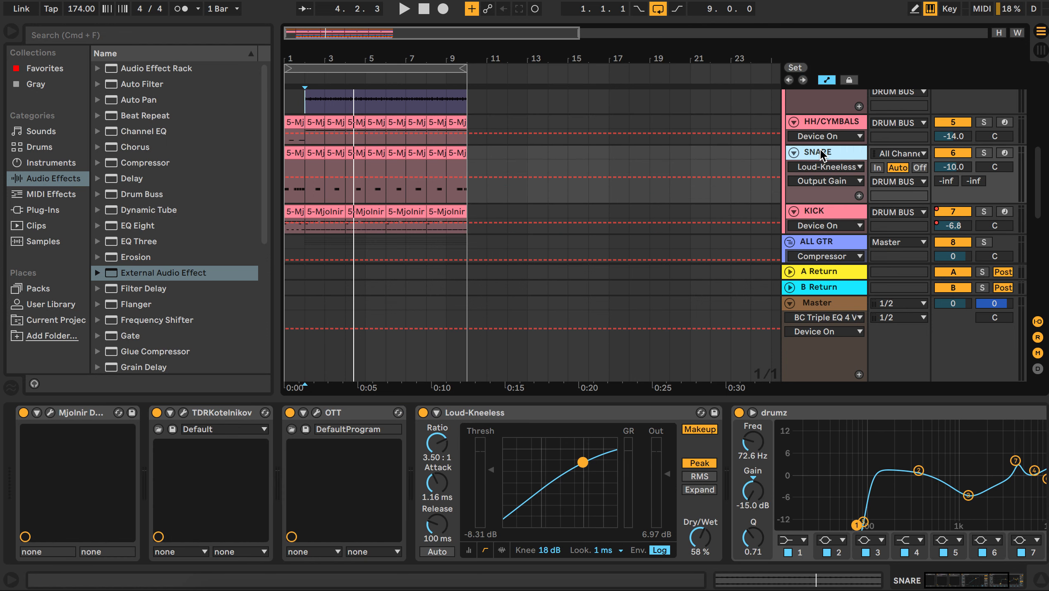
left_click(821, 213)
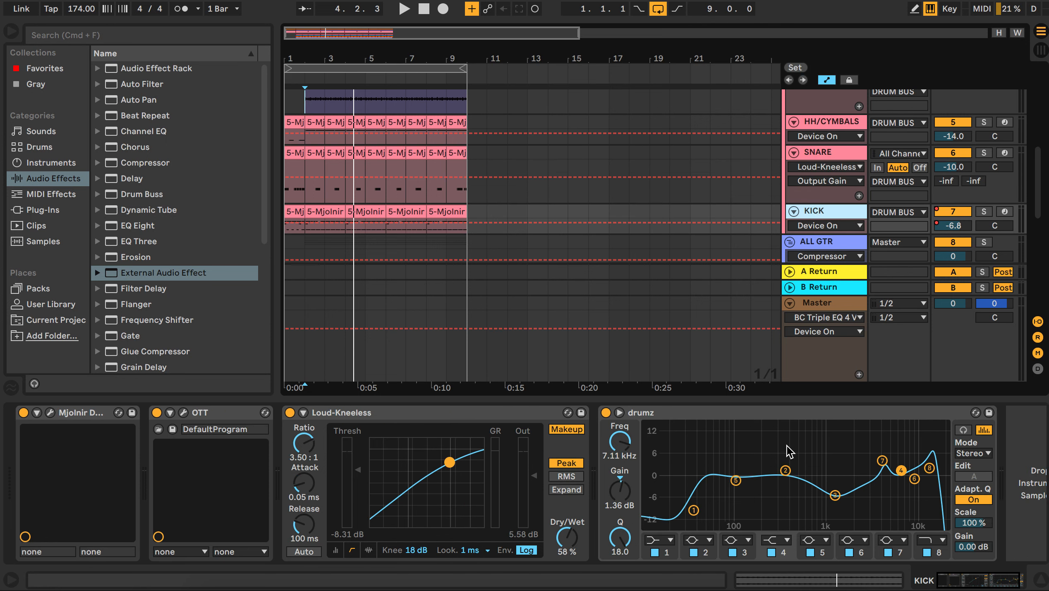
Step: Select the HH/CYMBALS, SNARE and KICK tracks in turn to view each one's devices
left_click(811, 123)
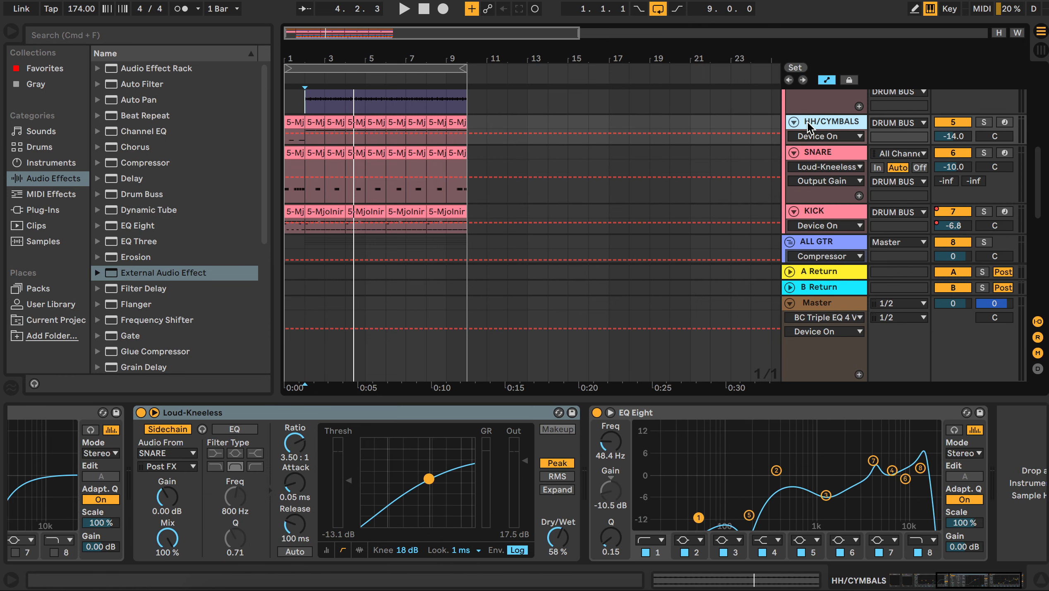
left_click(813, 153)
left_click(853, 464)
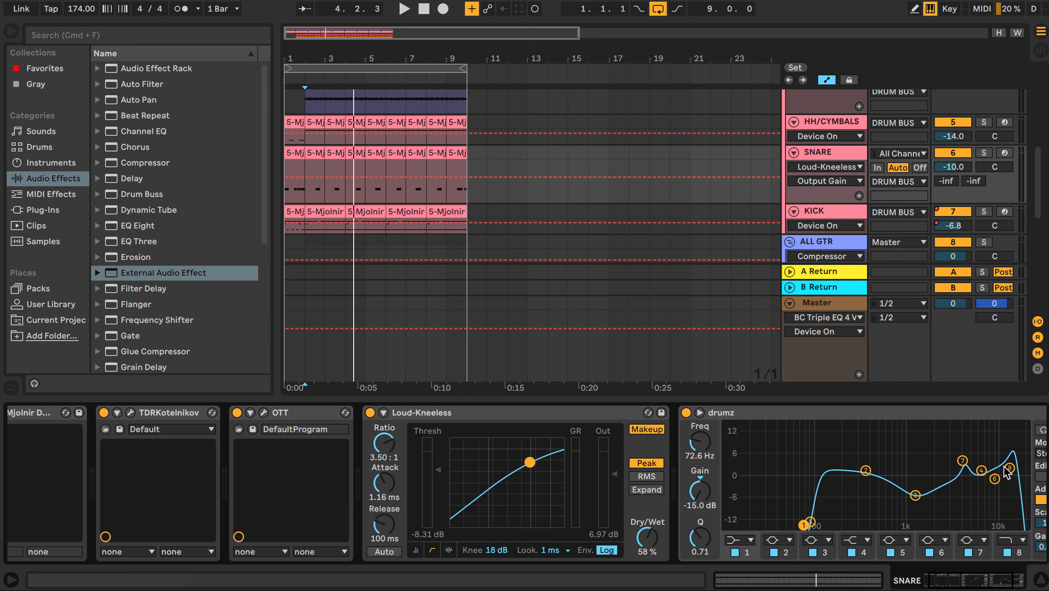
left_click(842, 217)
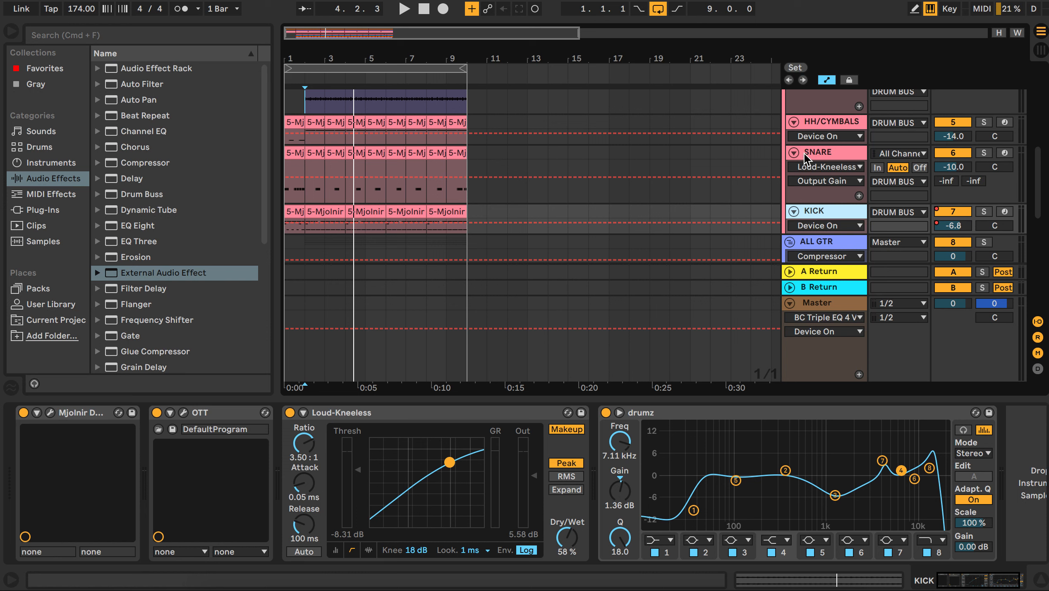
Step: Select the KICK track's OTT and Loud-Kneeless devices and scroll through the drum bus tracks to inspect them
left_click(218, 412)
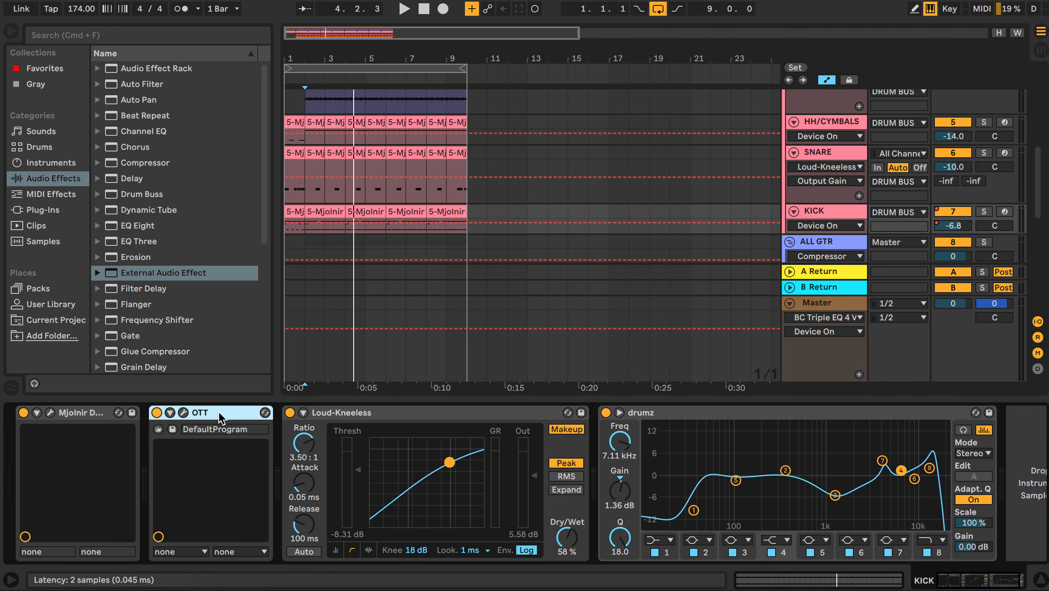
left_click(356, 415)
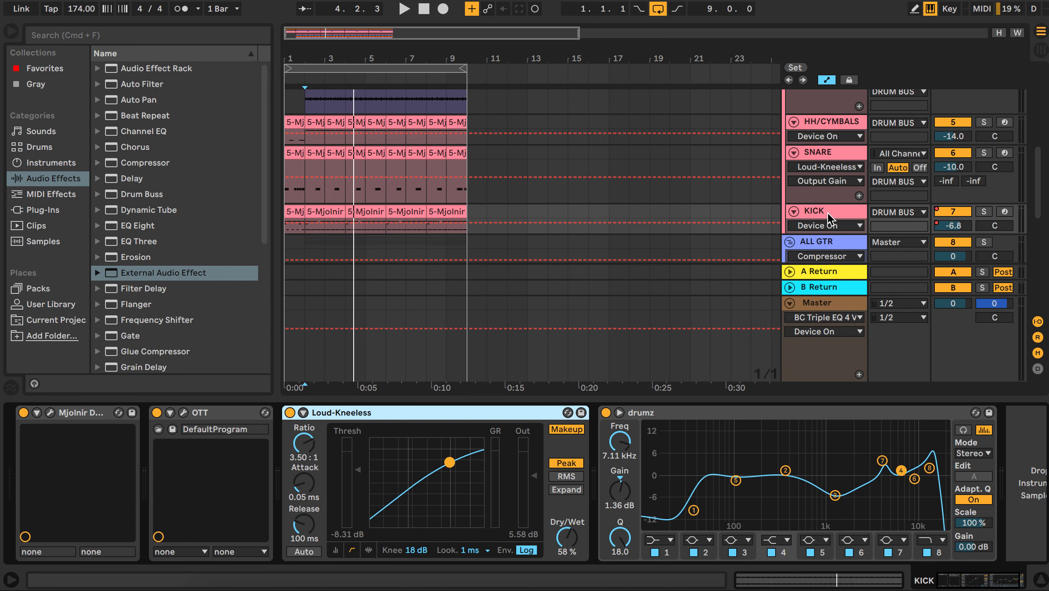
scroll(546, 275, "up", 2)
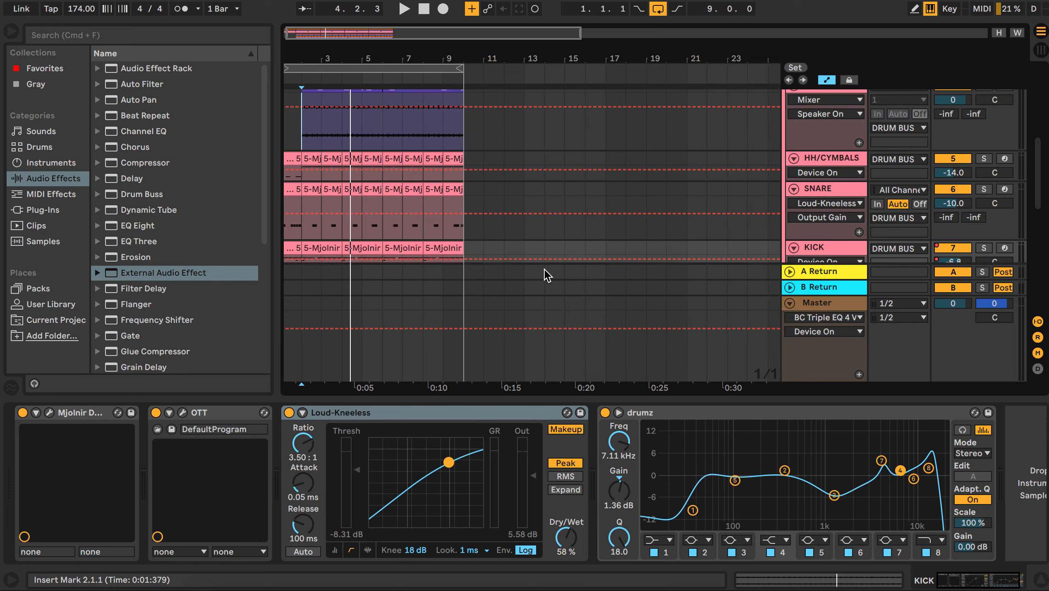
scroll(546, 275, "up", 6)
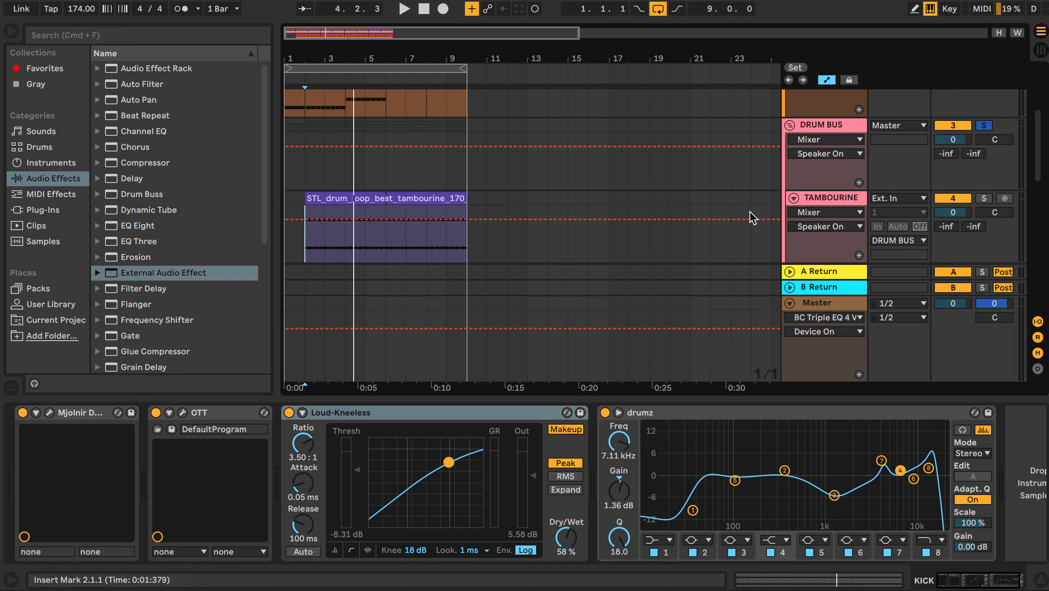
scroll(616, 275, "down", 7)
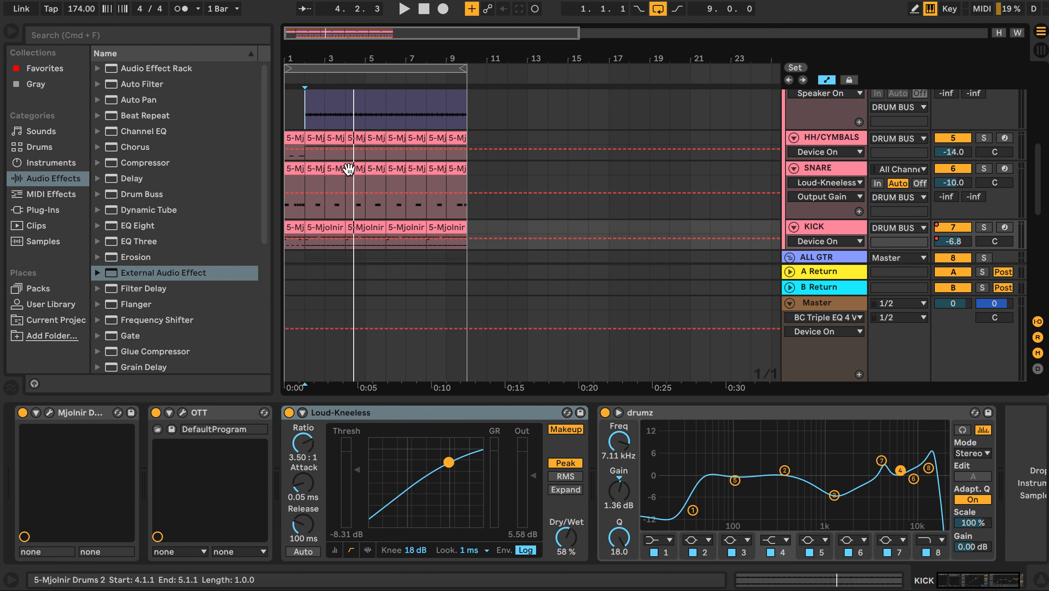
Step: Dismiss the iCloud notification that pops up over the arrangement
left_click(319, 174)
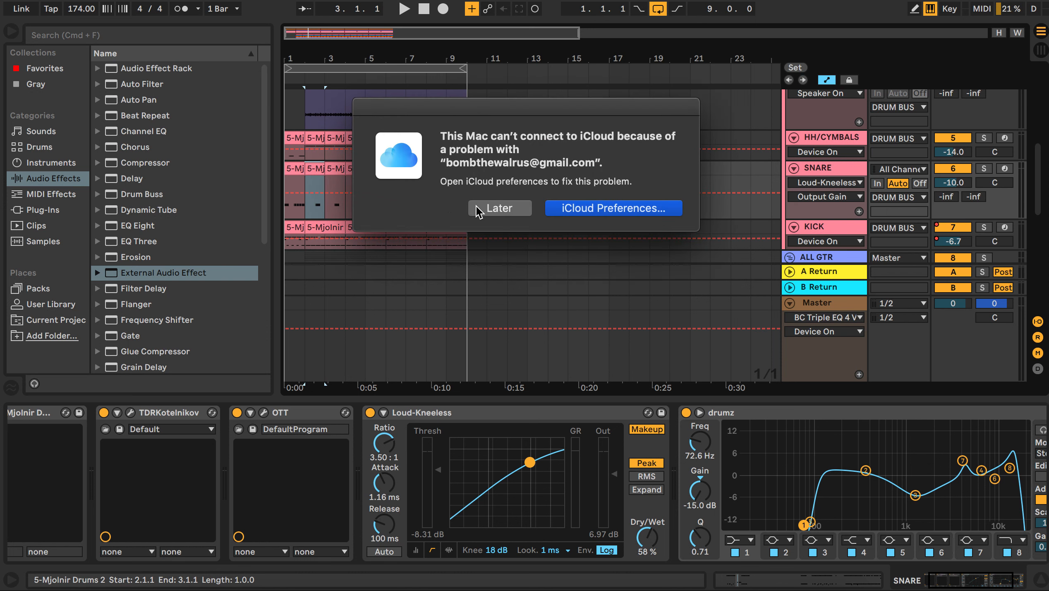
left_click(476, 209)
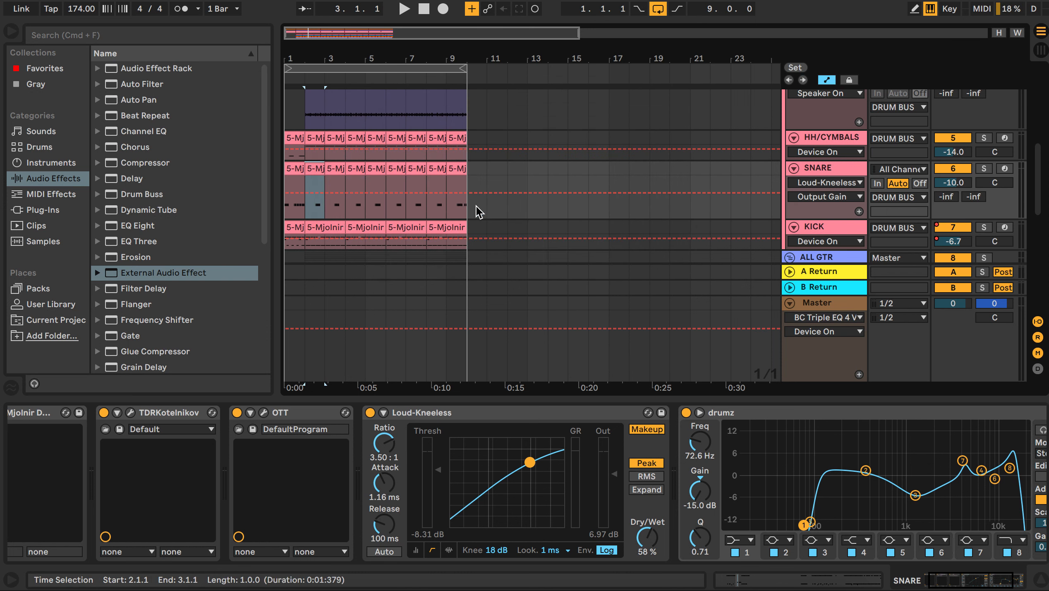
left_click(438, 206)
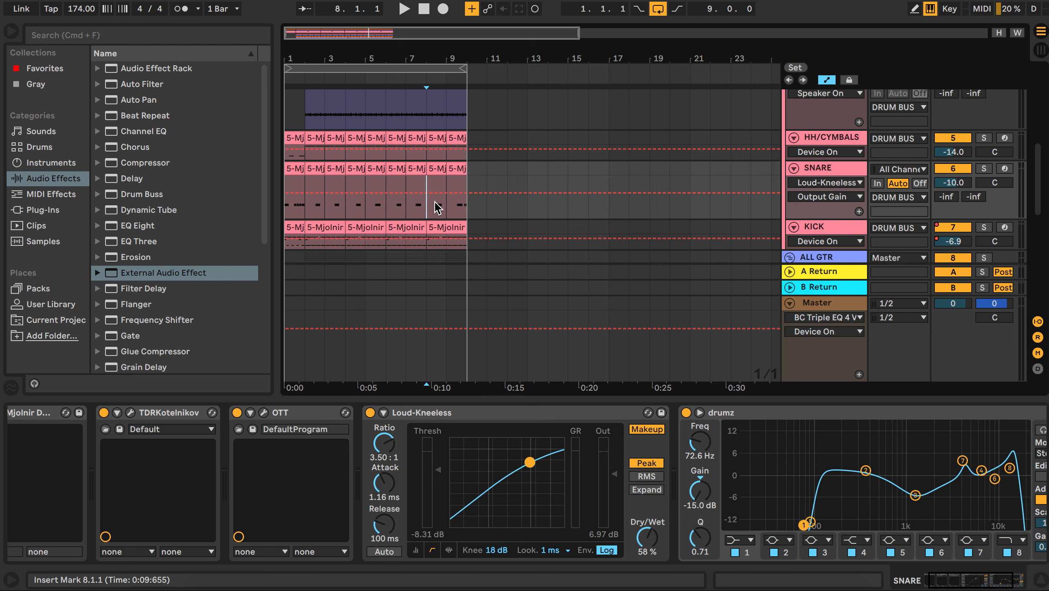
scroll(434, 207, "up", 3)
scroll(436, 206, "down", 2)
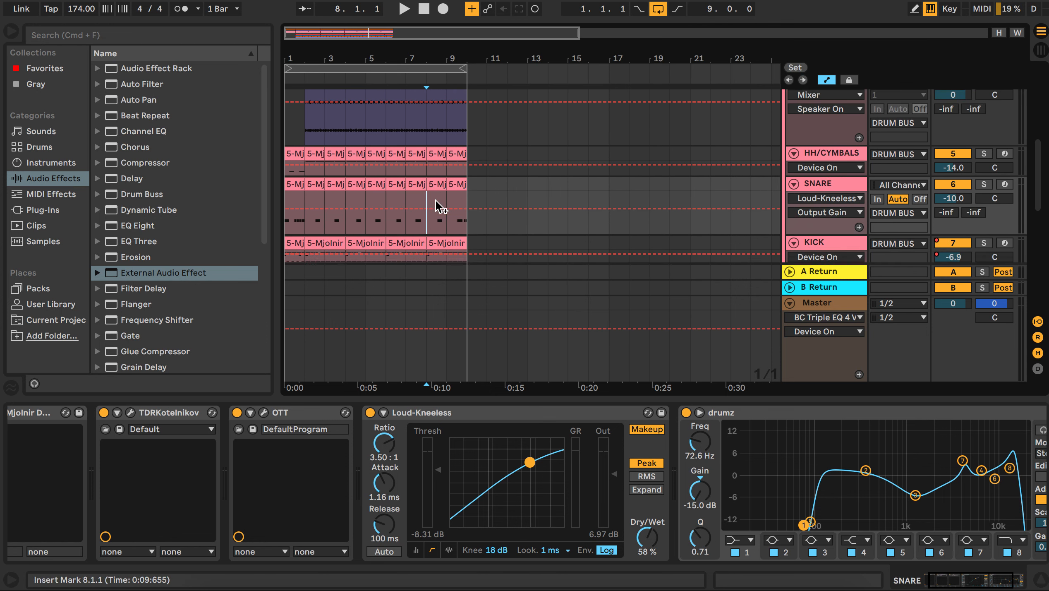
scroll(438, 206, "up", 3)
scroll(681, 189, "up", 3)
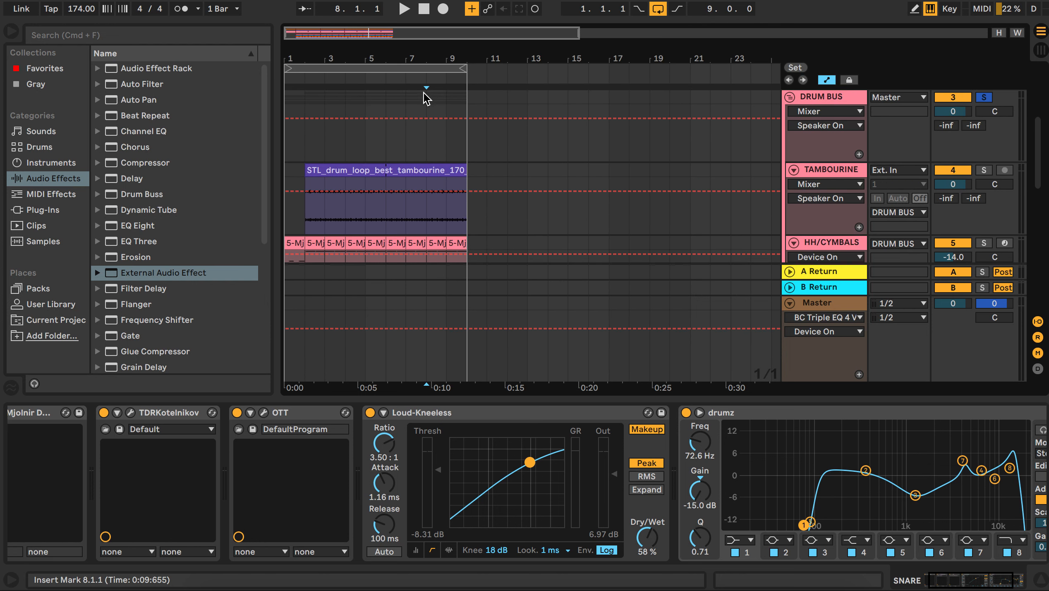
Step: Play the DRUM BUS from the start of the song to audition it, then stop playback
left_click(288, 151)
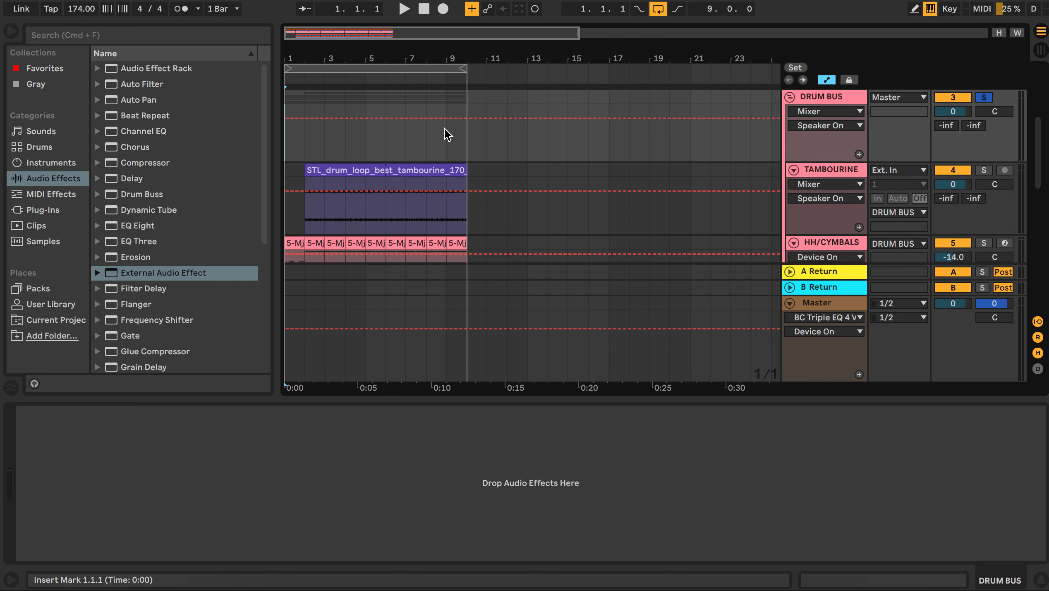
key("space")
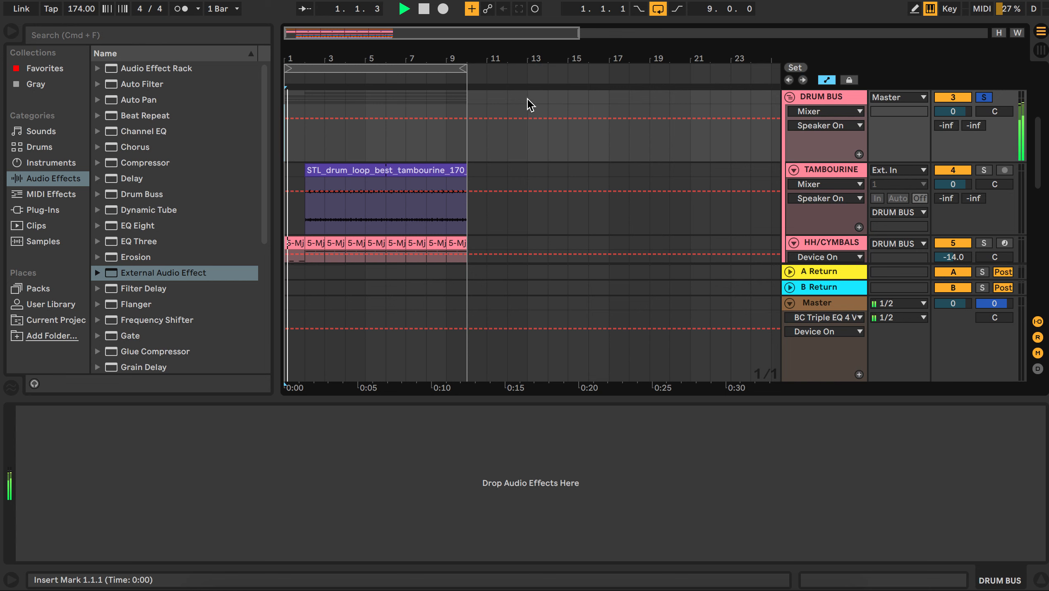
scroll(709, 169, "down", 3)
scroll(710, 167, "up", 2)
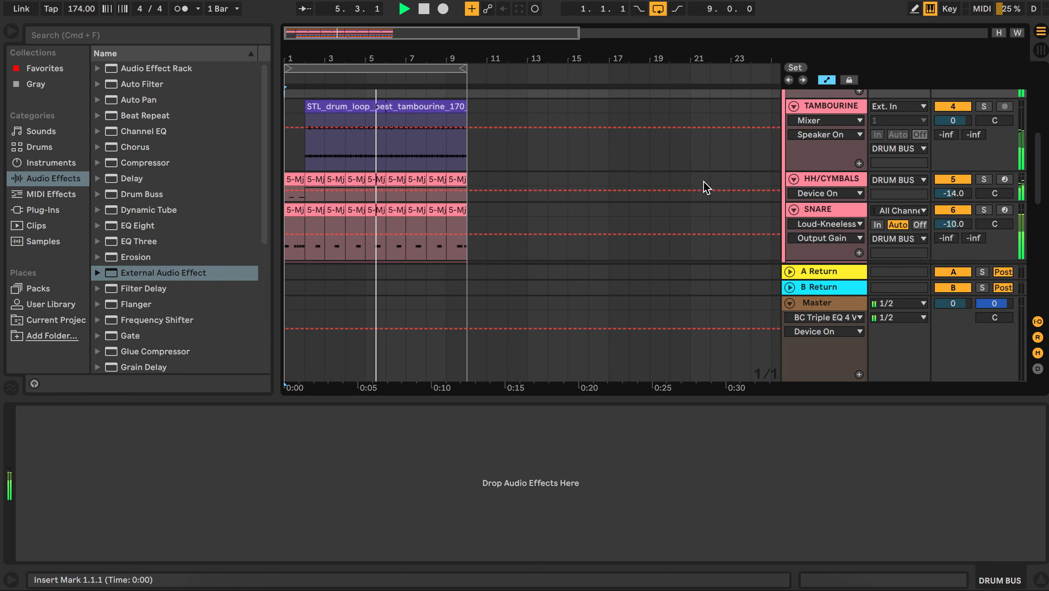
scroll(703, 181, "up", 5)
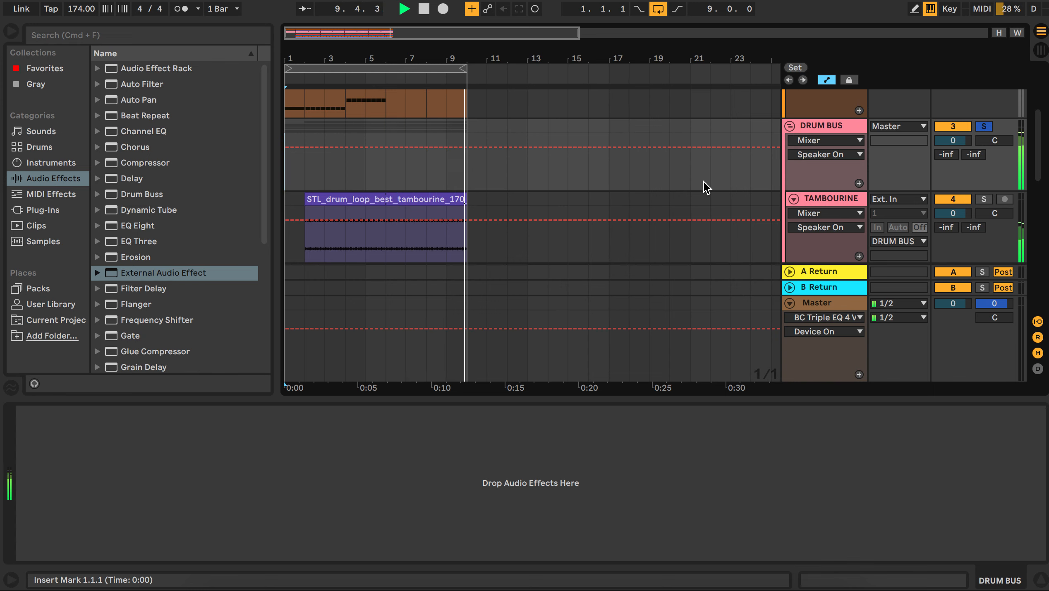
key("space")
Step: Toggle the TAMBOURINE track's solo on and off
scroll(725, 160, "down", 3)
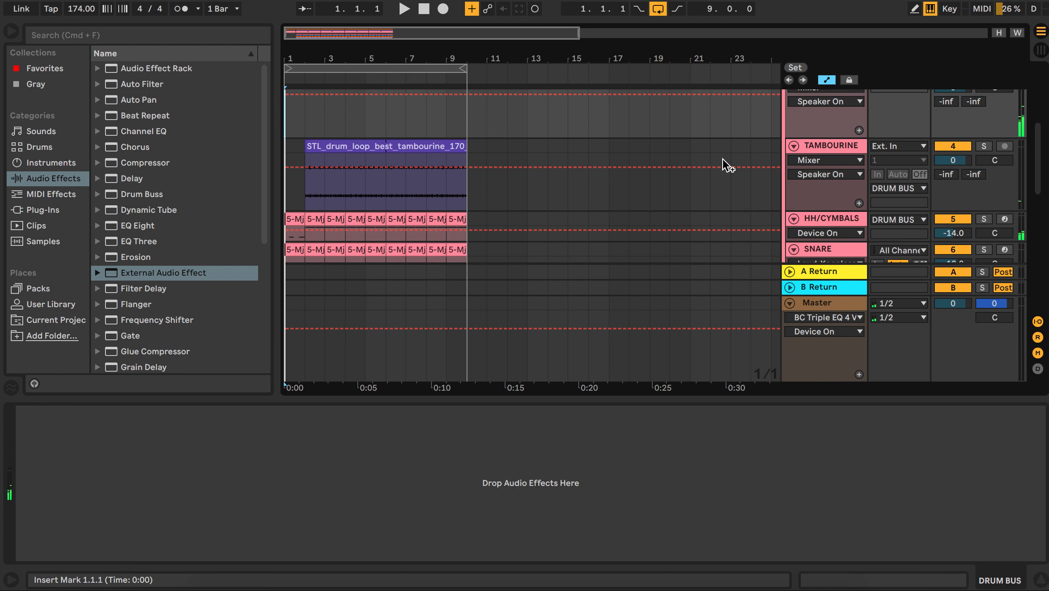
scroll(810, 170, "up", 3)
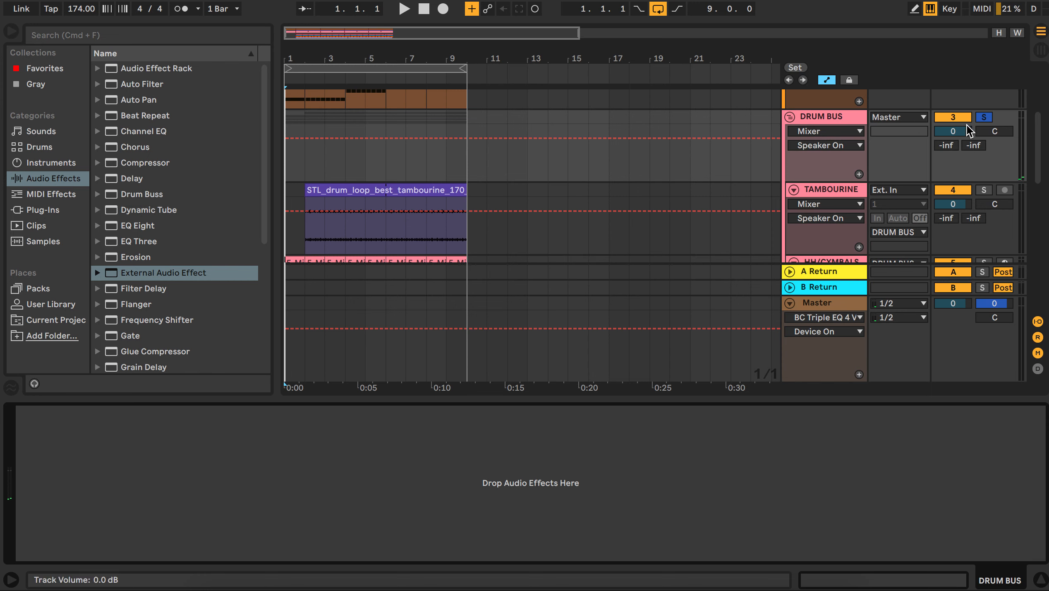
scroll(824, 189, "down", 5)
scroll(825, 190, "up", 3)
scroll(824, 189, "down", 1)
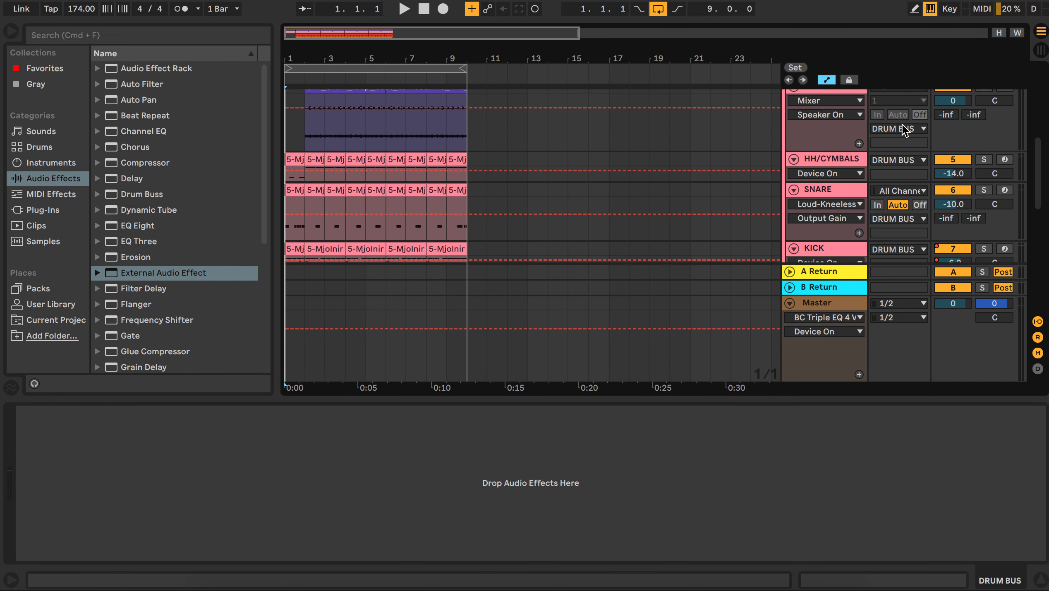
scroll(904, 122, "up", 4)
left_click(983, 125)
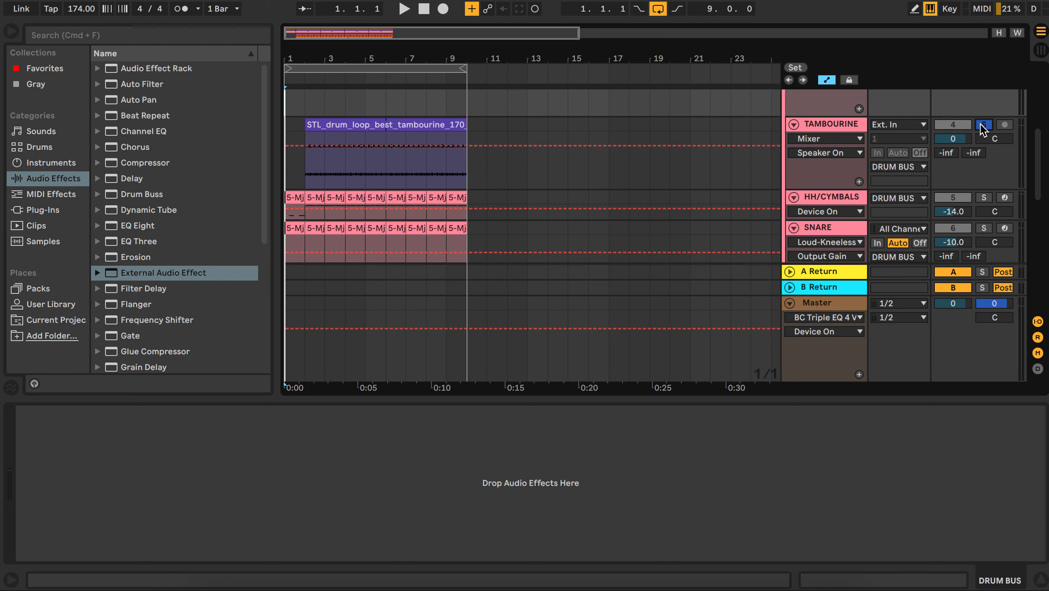
left_click(983, 125)
Step: Solo the KICK track during playback and bypass then re-enable its OTT to compare the sound
scroll(983, 129, "up", 6)
scroll(889, 206, "down", 15)
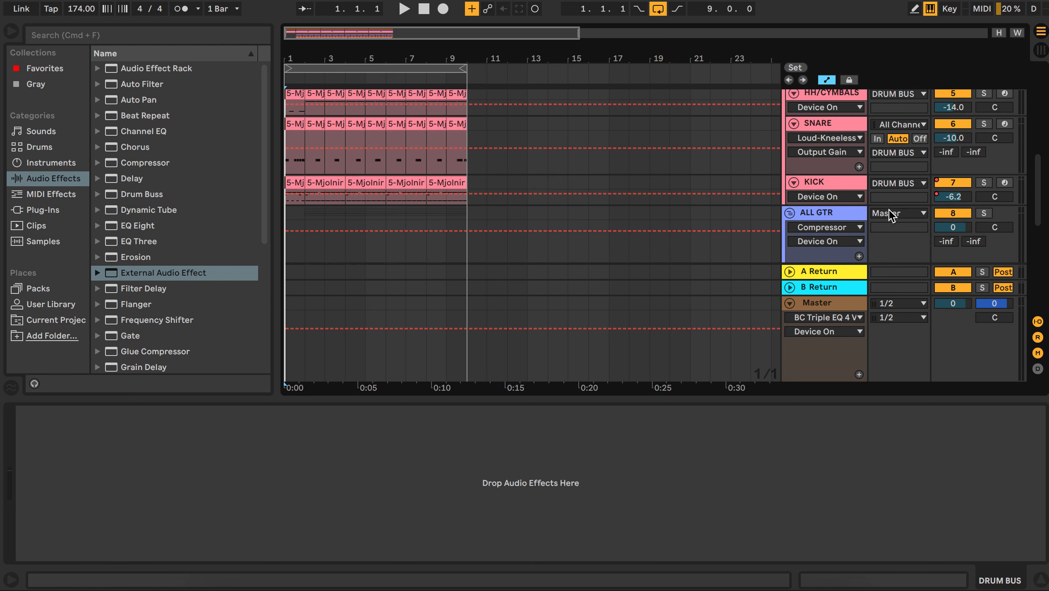
left_click(824, 158)
key("space")
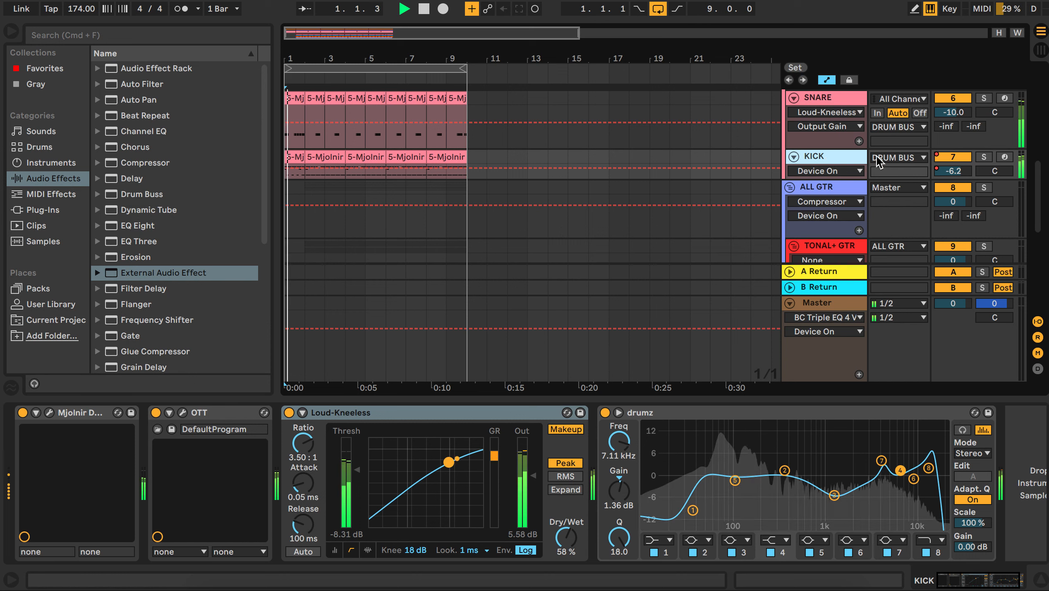
left_click(983, 157)
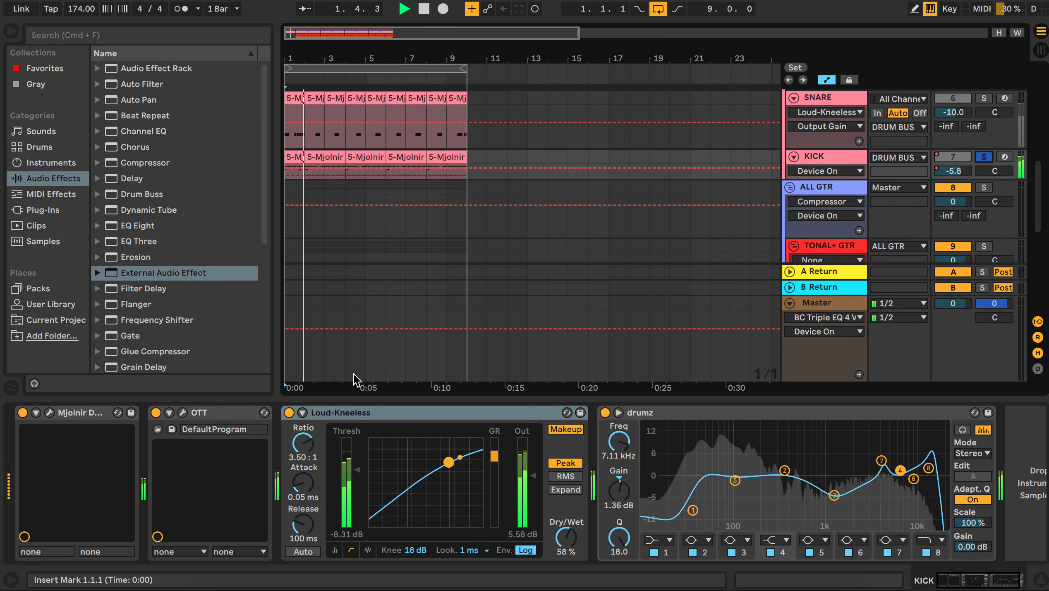
left_click(156, 412)
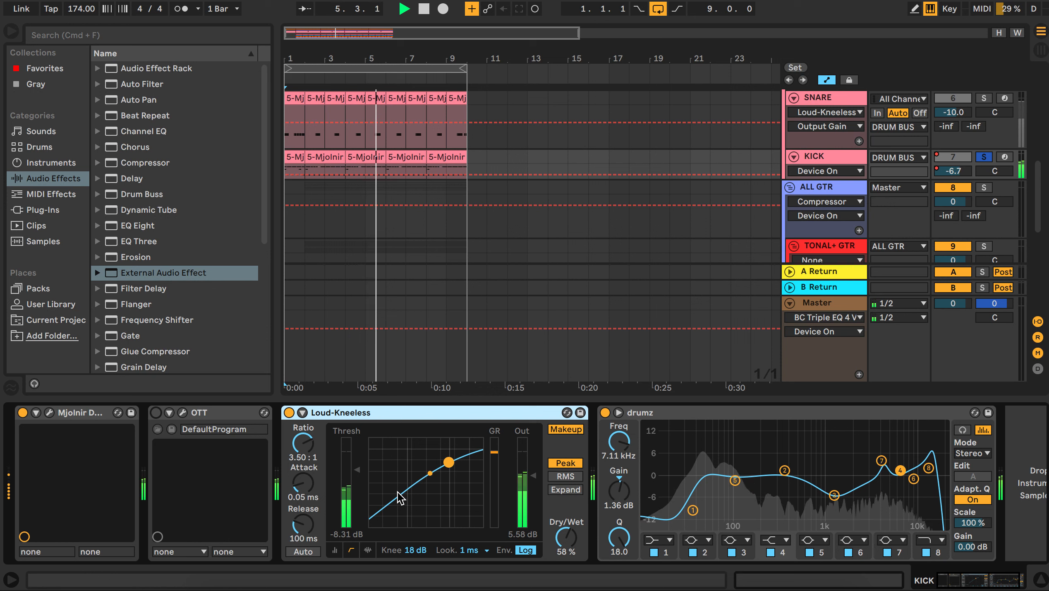
left_click(155, 413)
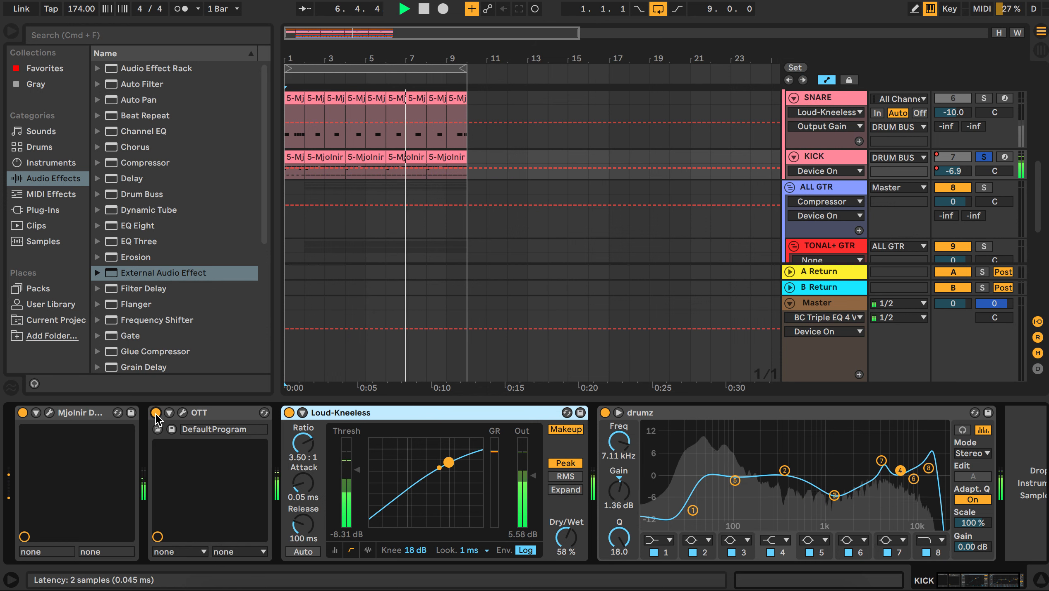
Step: Open the KICK track's OTT plugin window to check its settings, stop playback and close the window
left_click(183, 412)
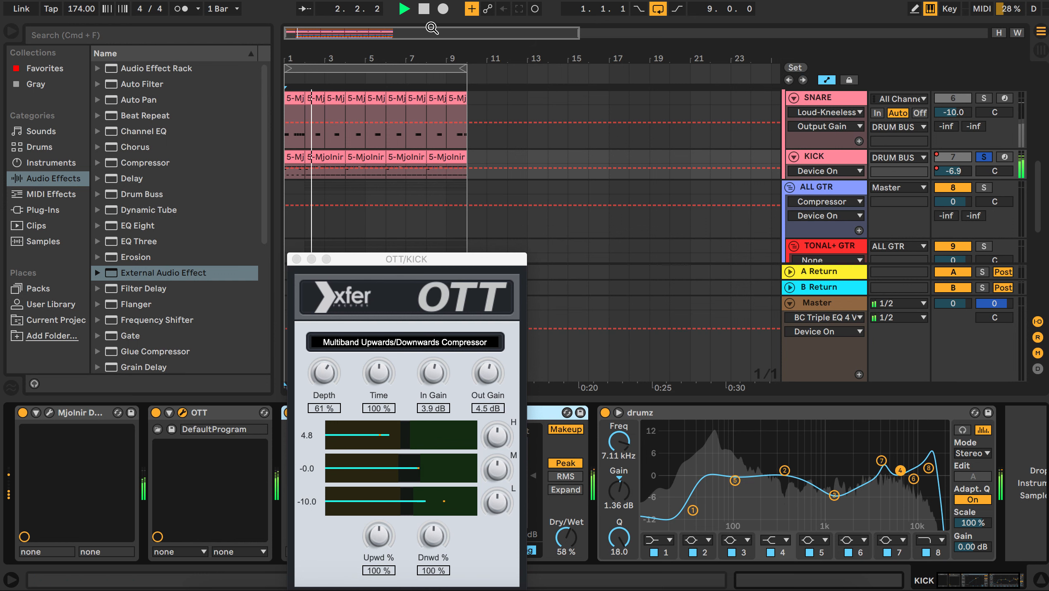
key("space")
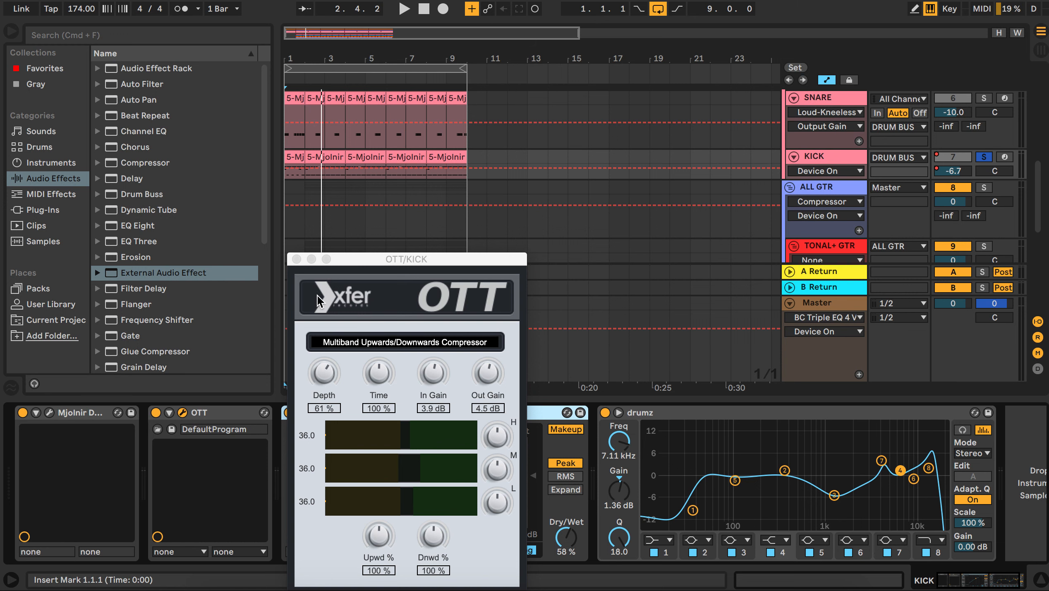
left_click(296, 259)
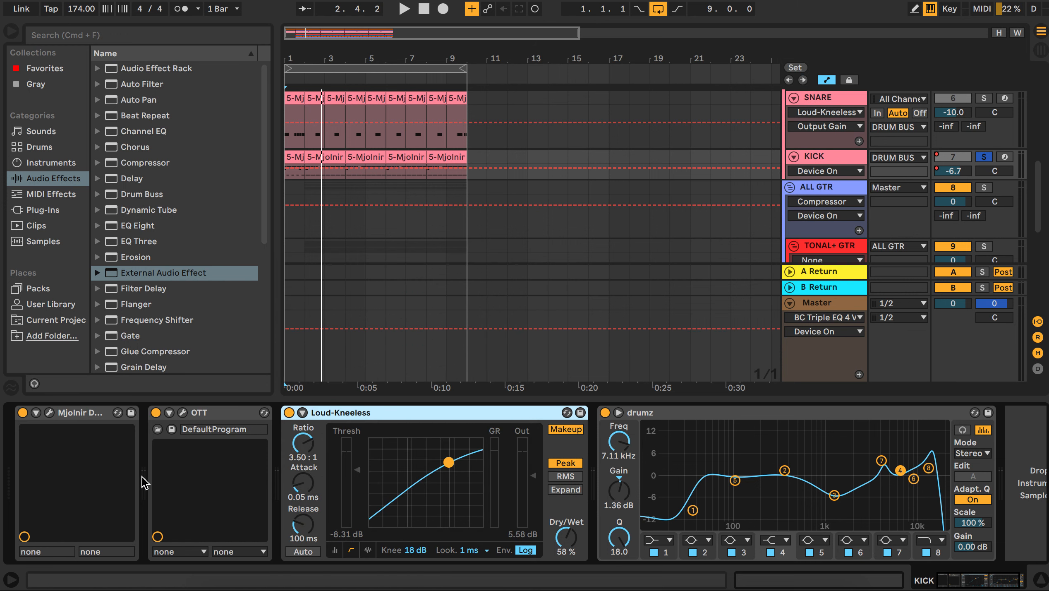
Step: Solo the SNARE track during playback and bypass then re-enable its OTT to compare the sound
scroll(763, 159, "up", 2)
left_click(824, 145)
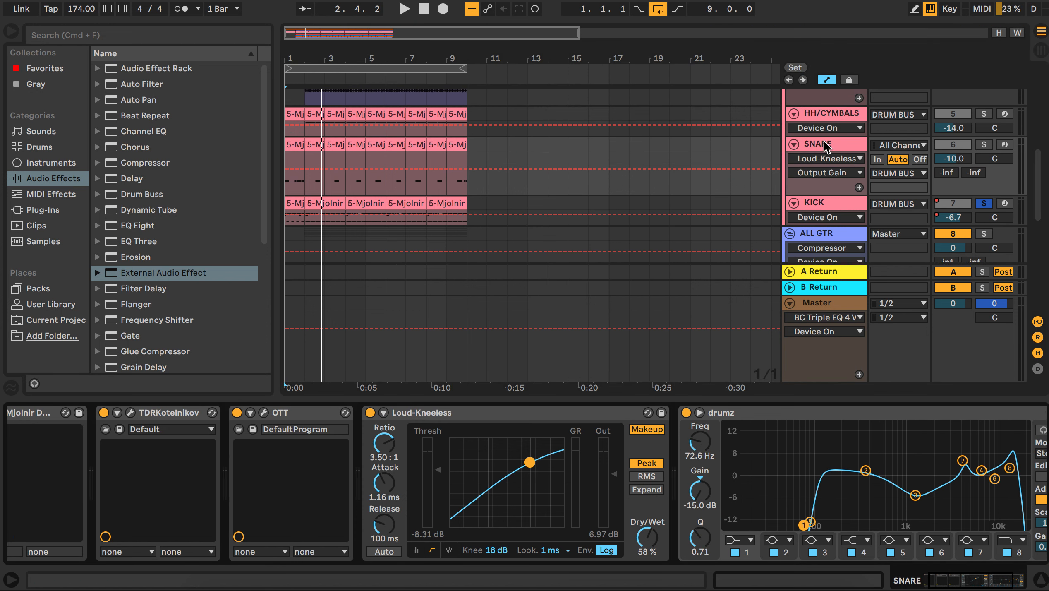
key("space")
left_click(984, 145)
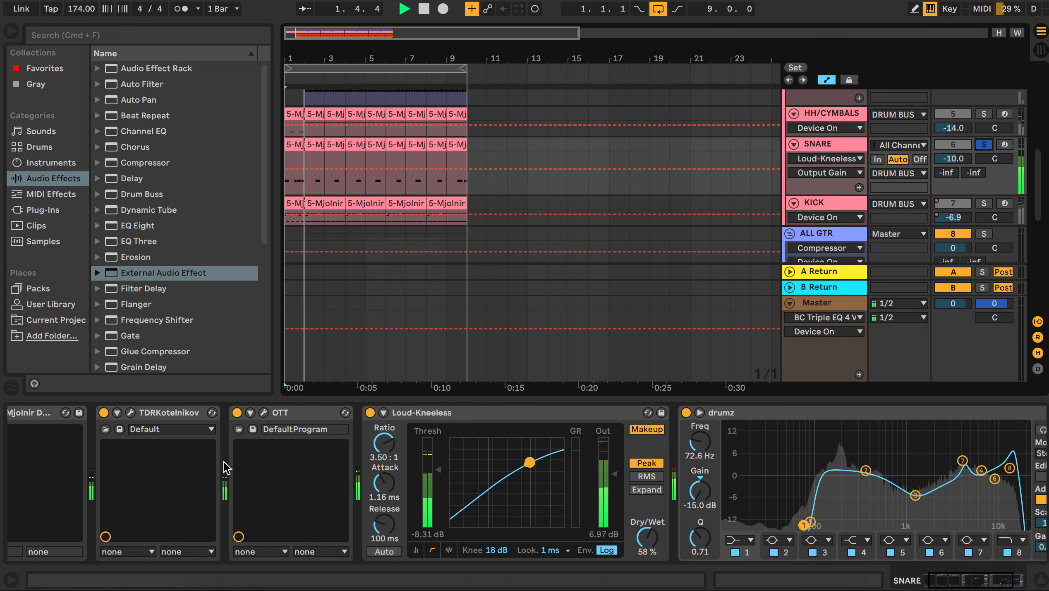
left_click(236, 417)
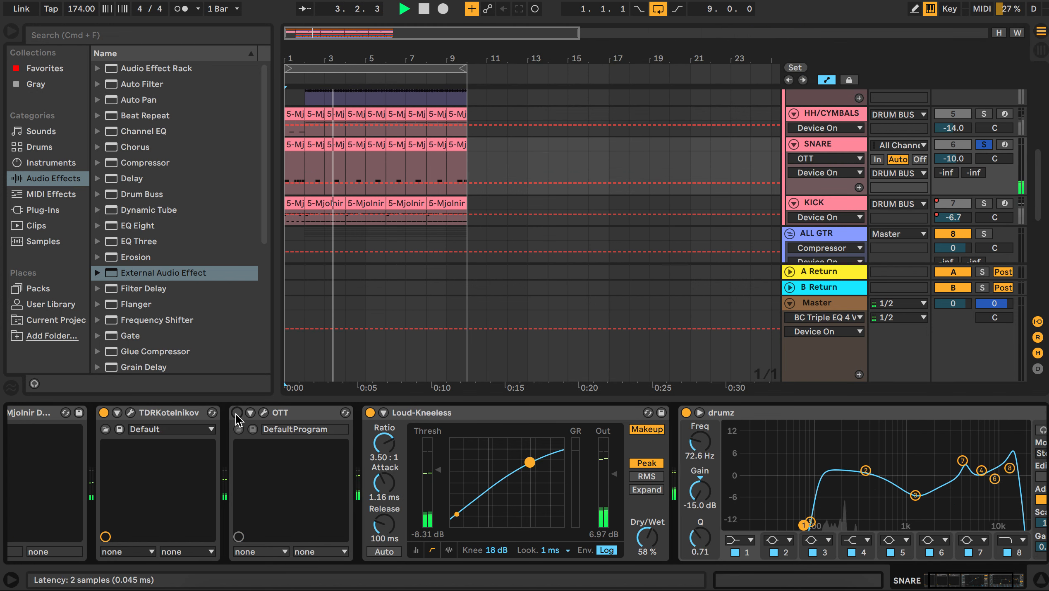
left_click(236, 412)
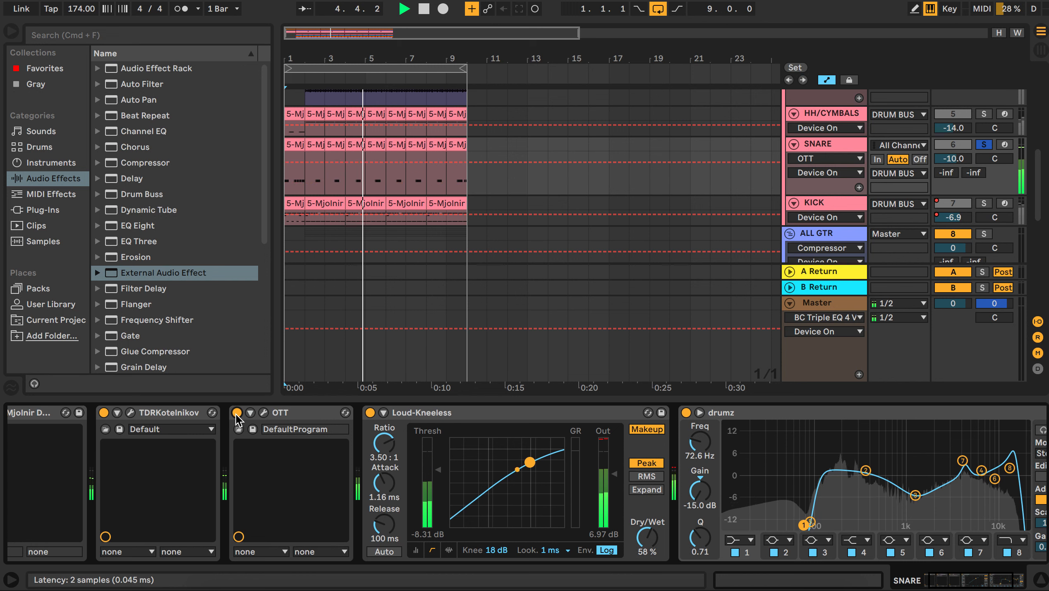
key("space")
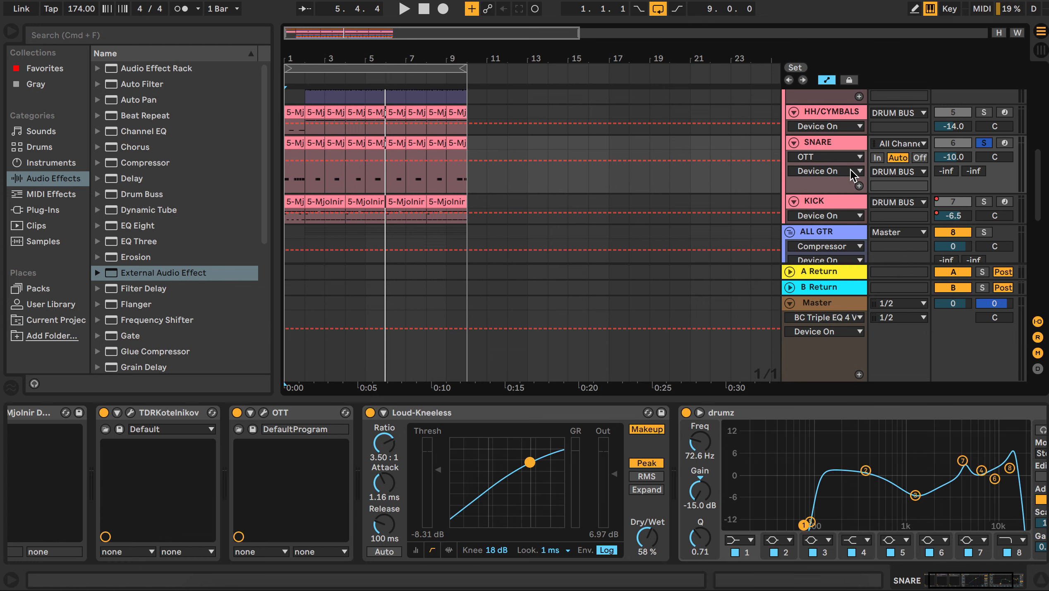
scroll(860, 174, "down", 2)
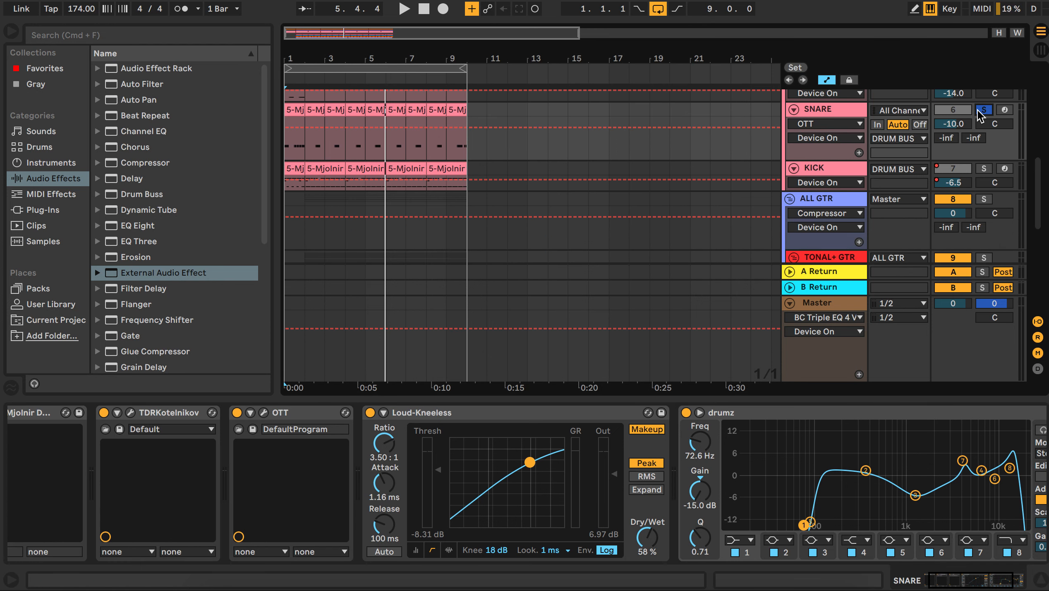
Step: Start and stop playback to audition the soloed DRUM BUS track
scroll(968, 118, "up", 5)
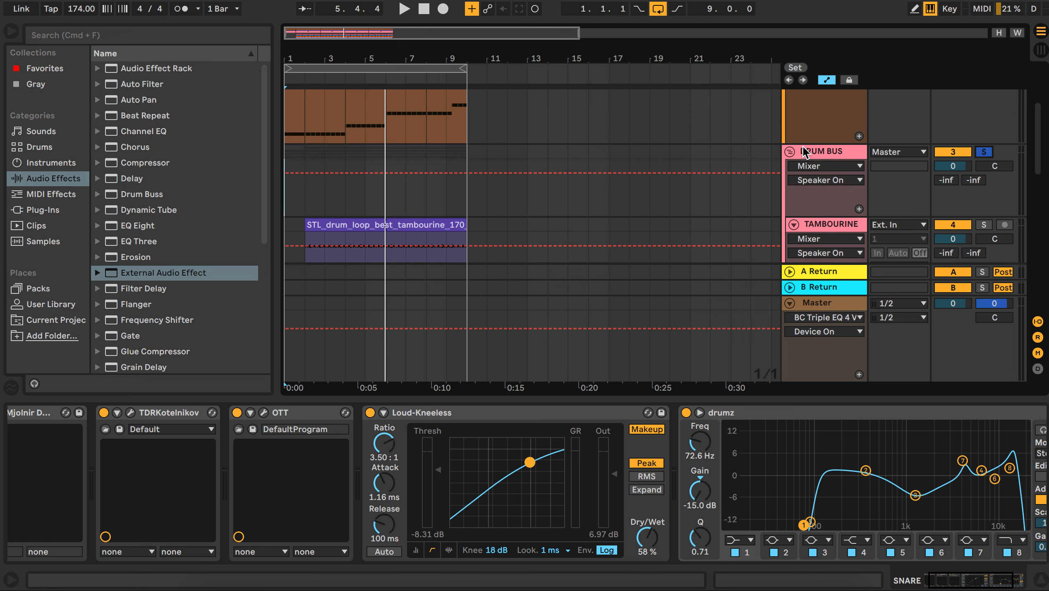
key("space")
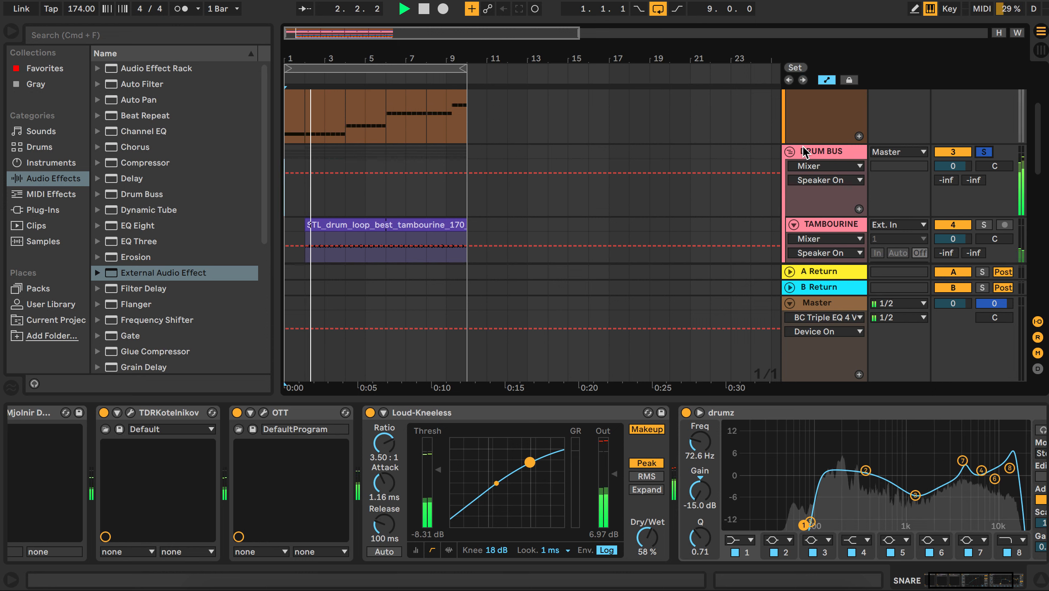
key("space")
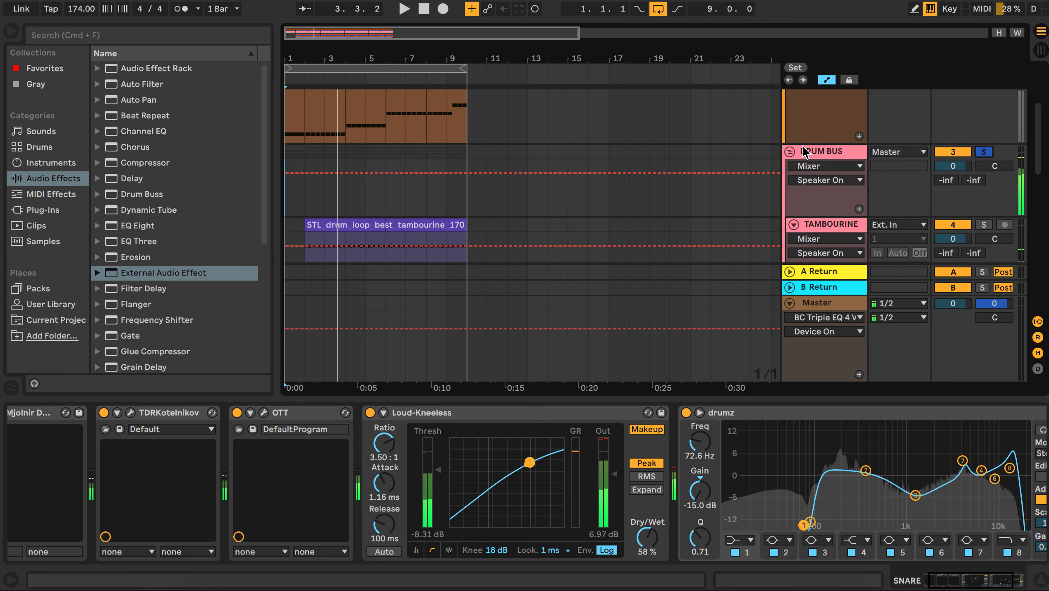
Step: Inspect the device chains of the HH/CYMBALS, SNARE and KICK tracks one after another
scroll(730, 201, "down", 3)
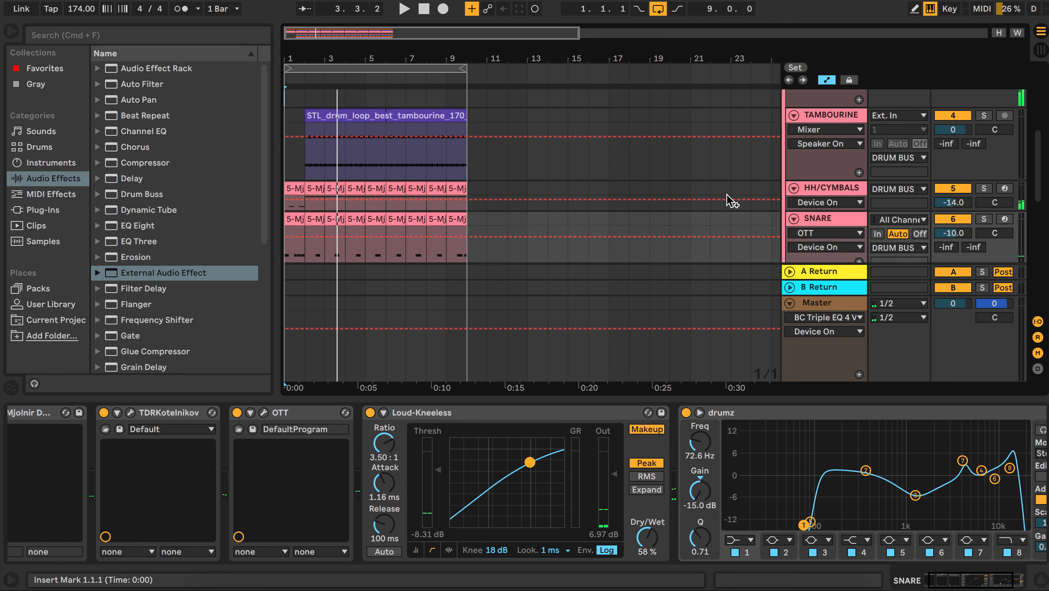
scroll(574, 249, "down", 3)
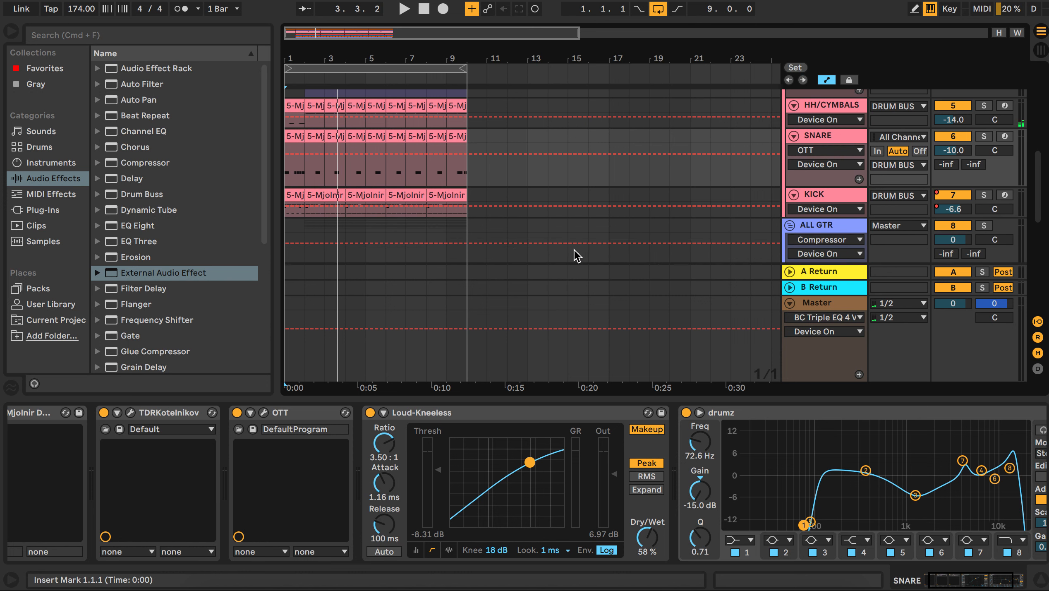
scroll(574, 249, "down", 1)
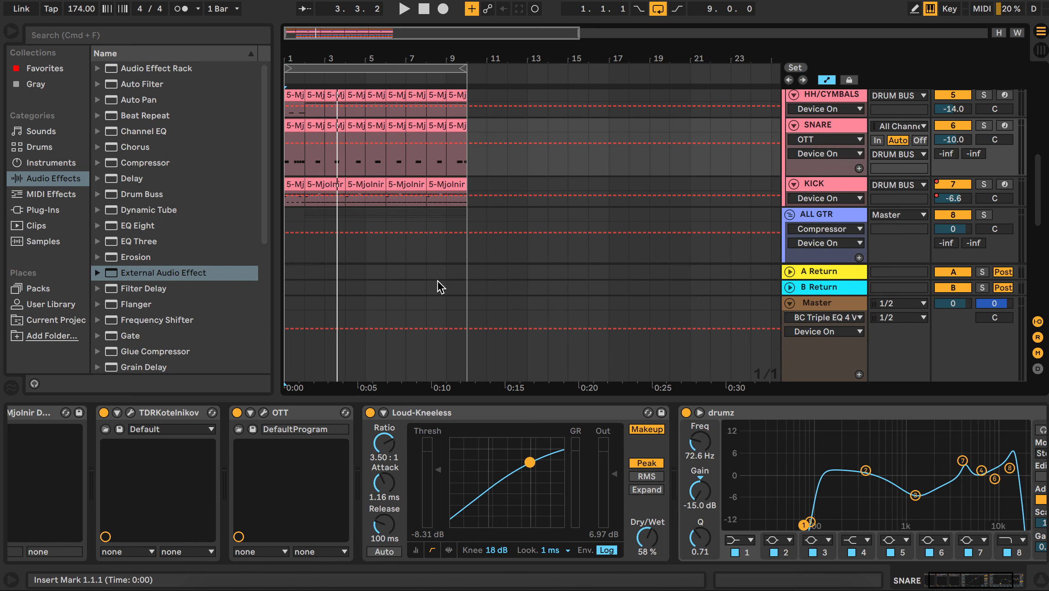
left_click(437, 100)
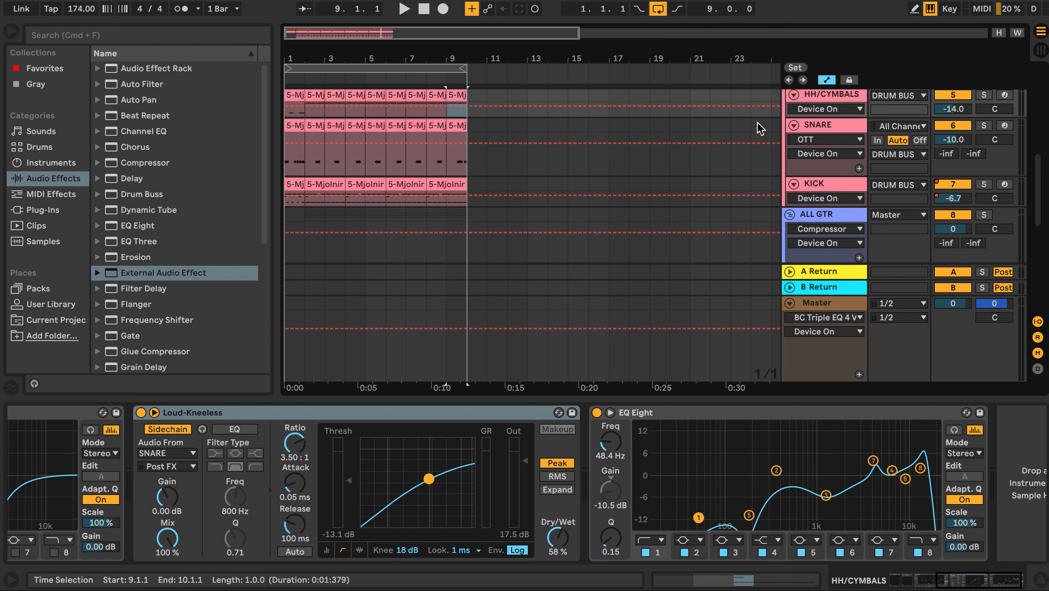
left_click(830, 127)
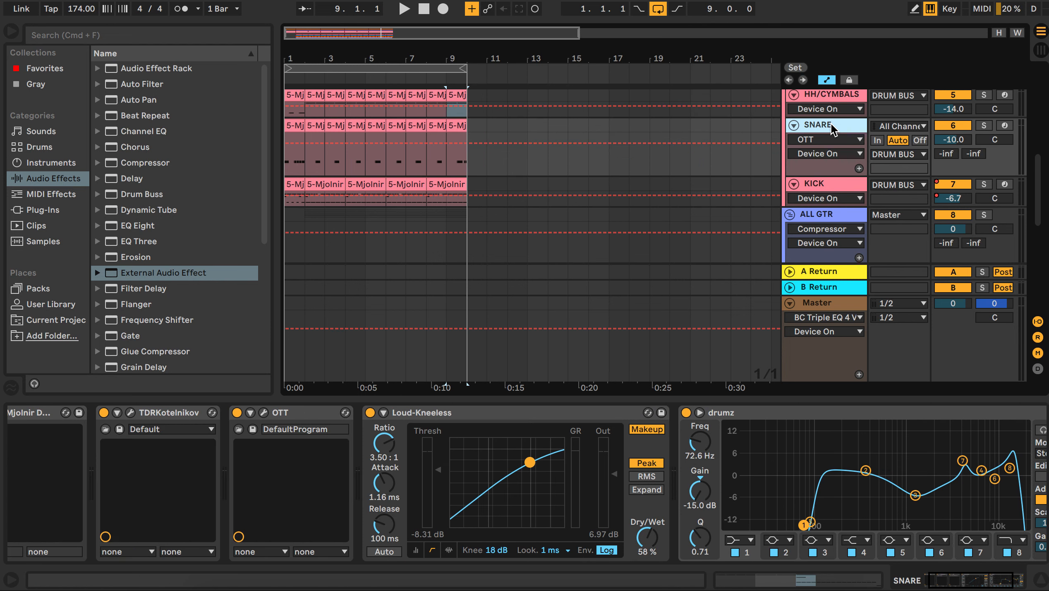
left_click(825, 191)
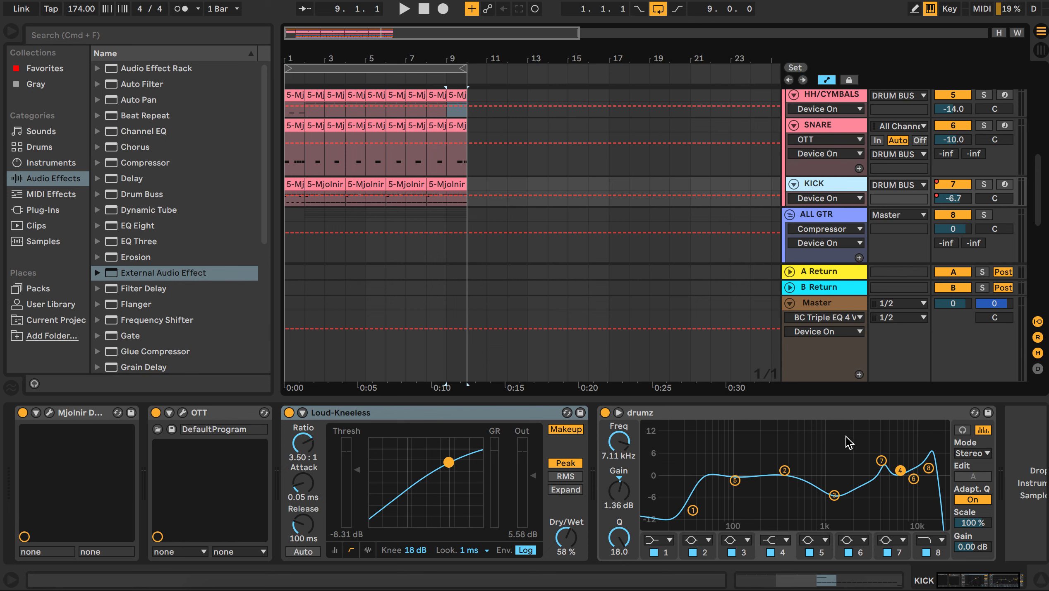
Step: Select the HARD RIGHT guitar track and solo it
scroll(434, 132, "down", 4)
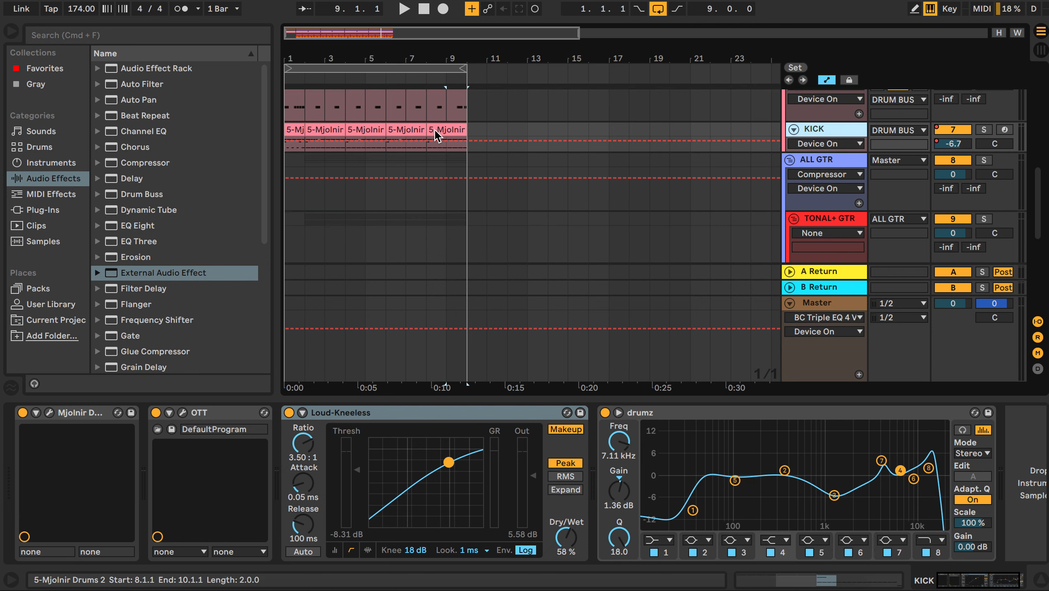
scroll(437, 136, "up", 4)
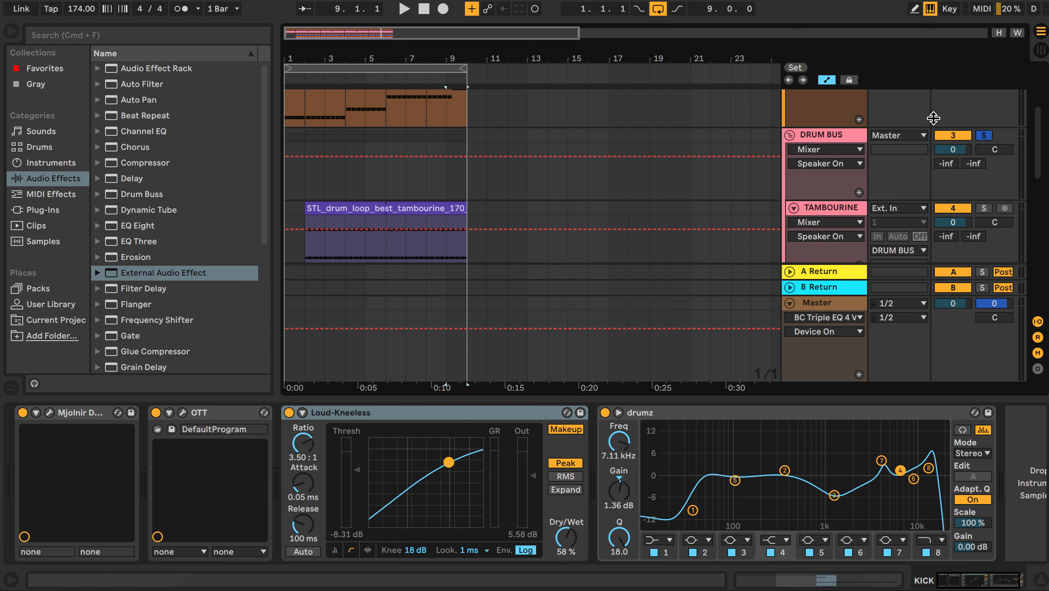
scroll(672, 218, "down", 10)
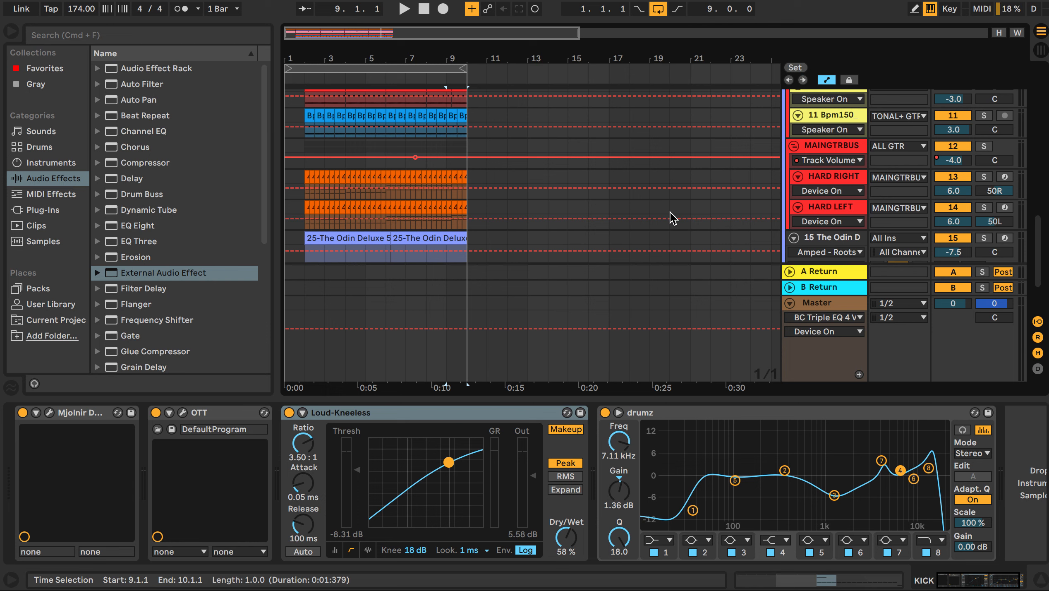
scroll(669, 210, "down", 1)
scroll(558, 208, "up", 4)
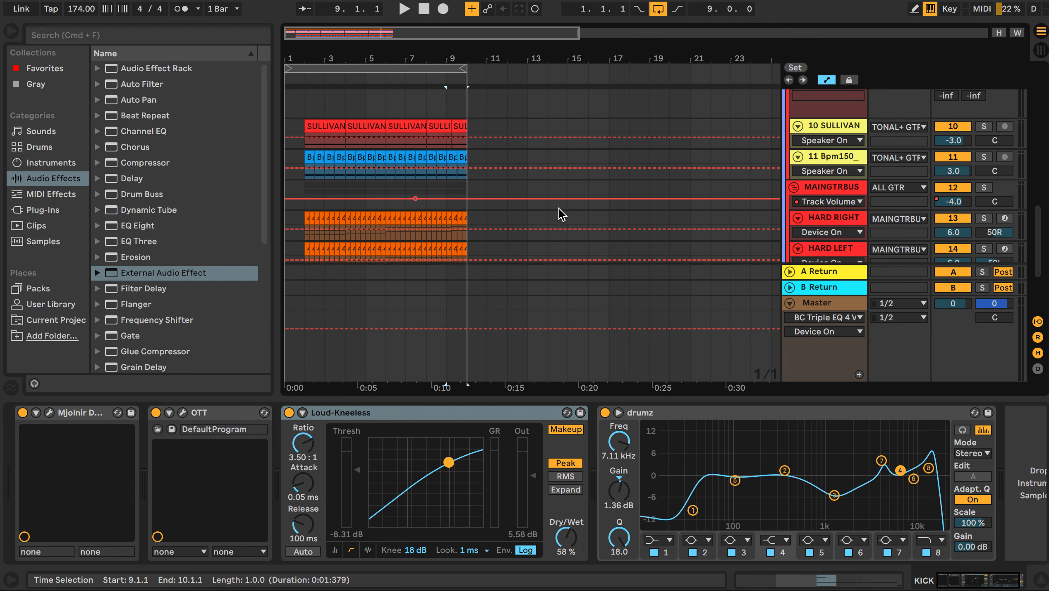
scroll(743, 153, "up", 3)
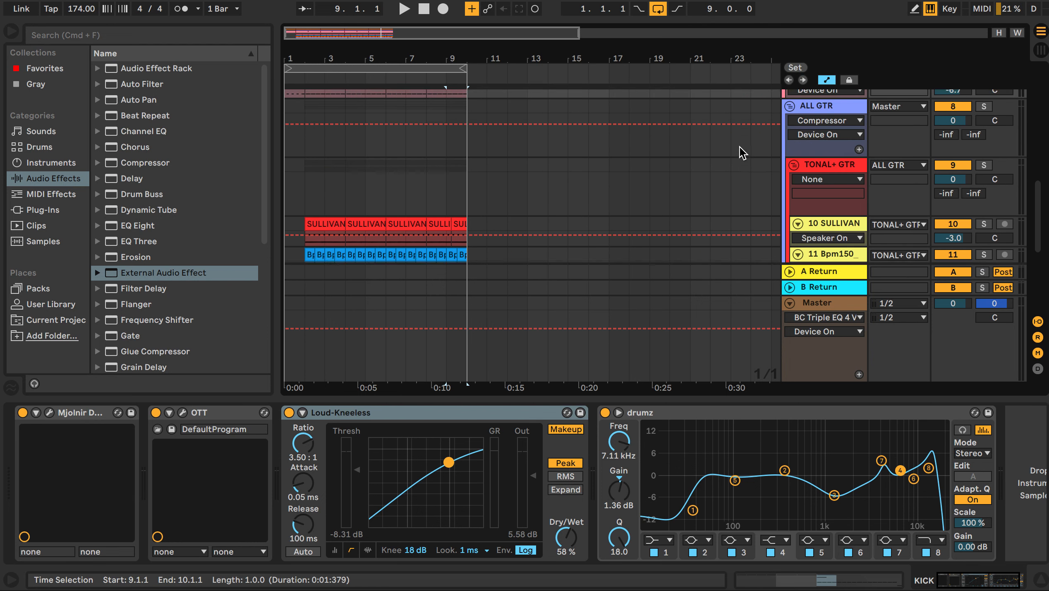
scroll(742, 153, "down", 5)
scroll(739, 147, "up", 2)
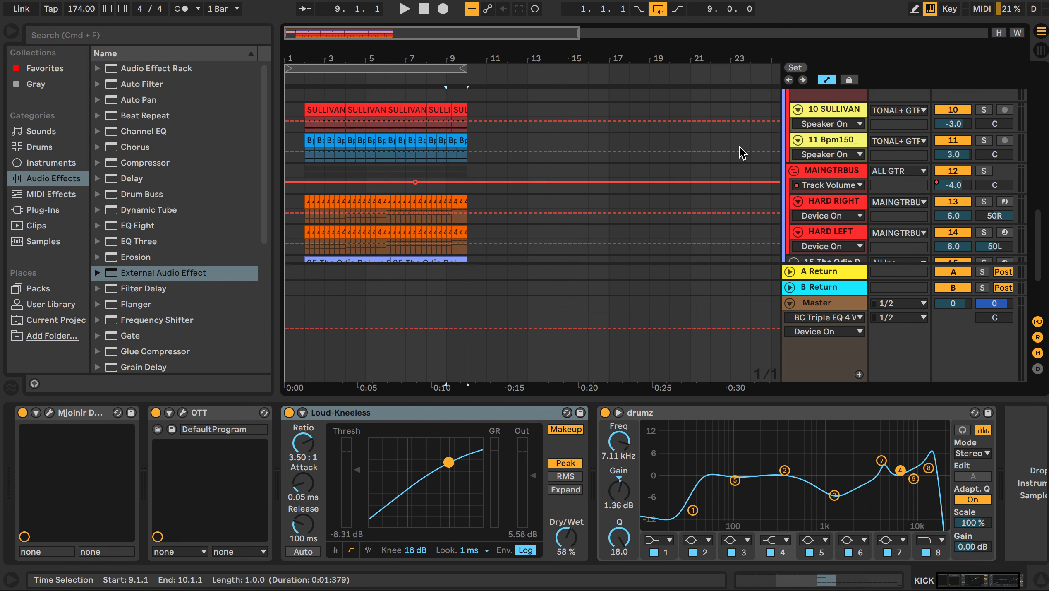
scroll(739, 147, "down", 1)
scroll(739, 147, "up", 2)
scroll(738, 145, "down", 4)
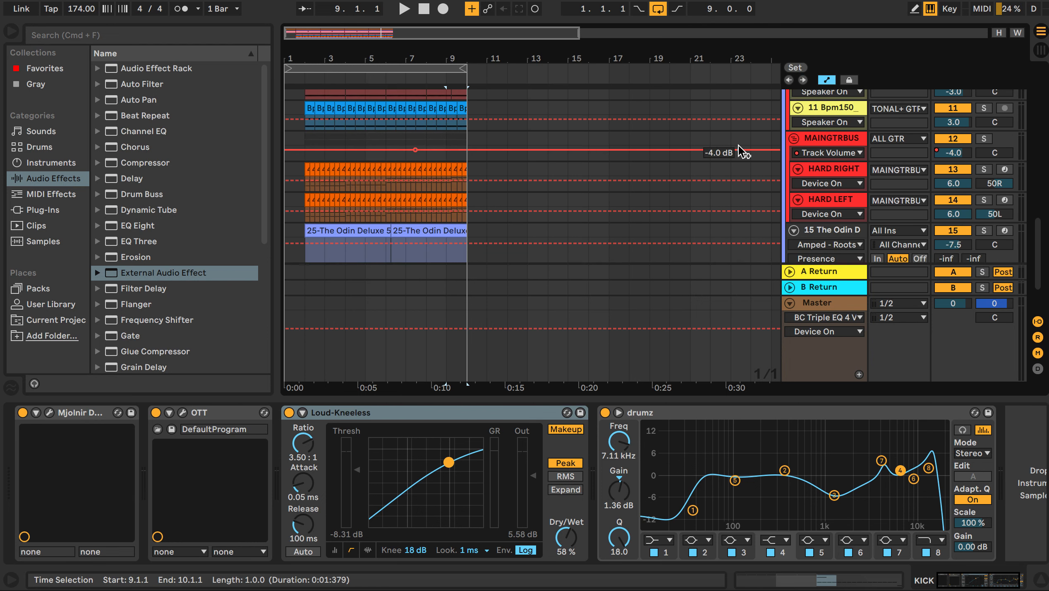
left_click(839, 168)
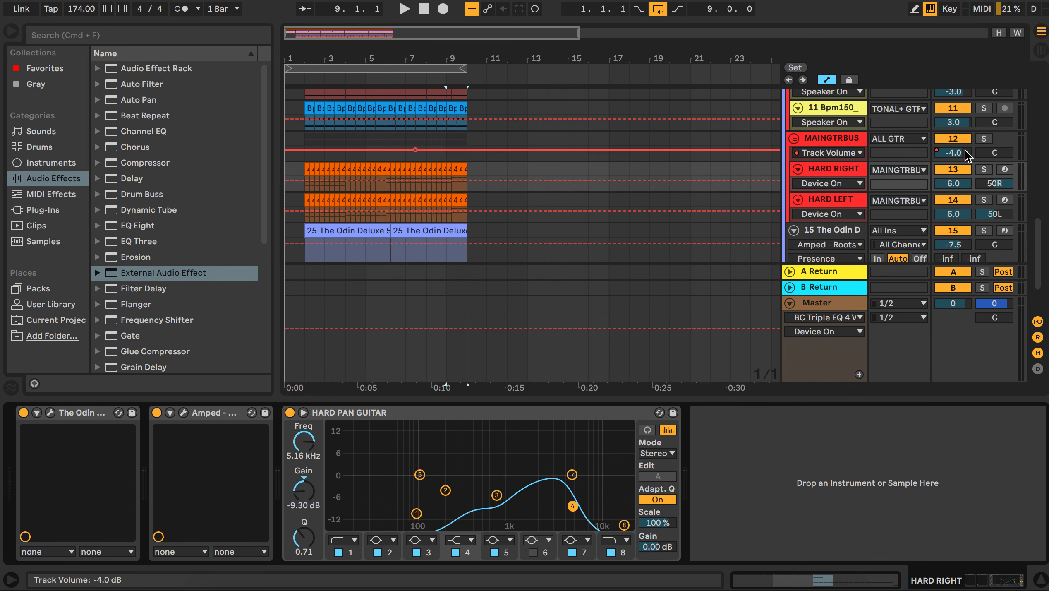
left_click(984, 169)
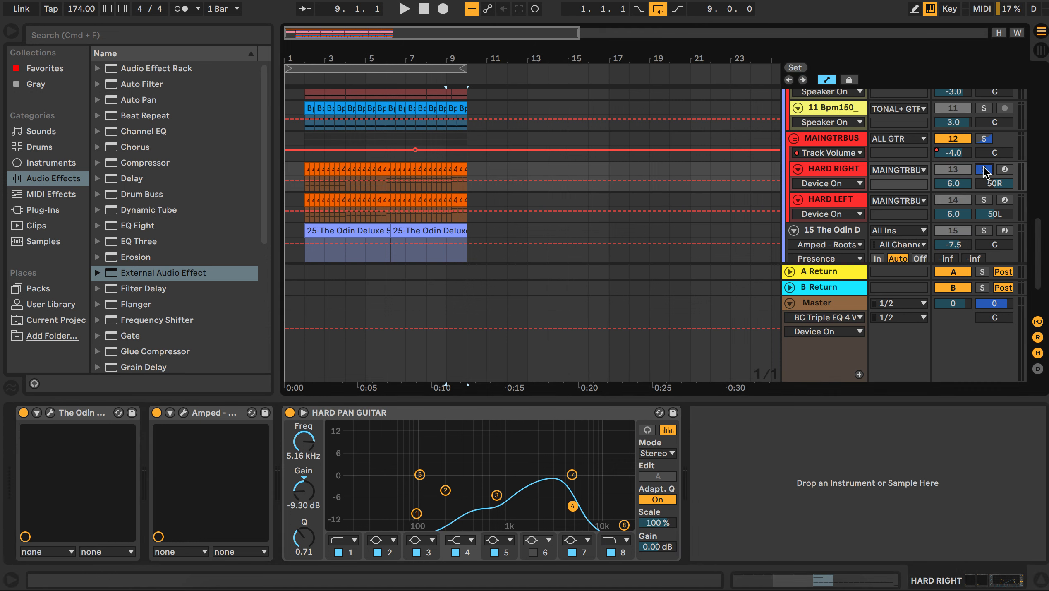
Step: Bypass the HARD RIGHT track's Amped Roots and HARD PAN GUITAR EQ devices and play the raw guitar from bar 2
left_click(156, 413)
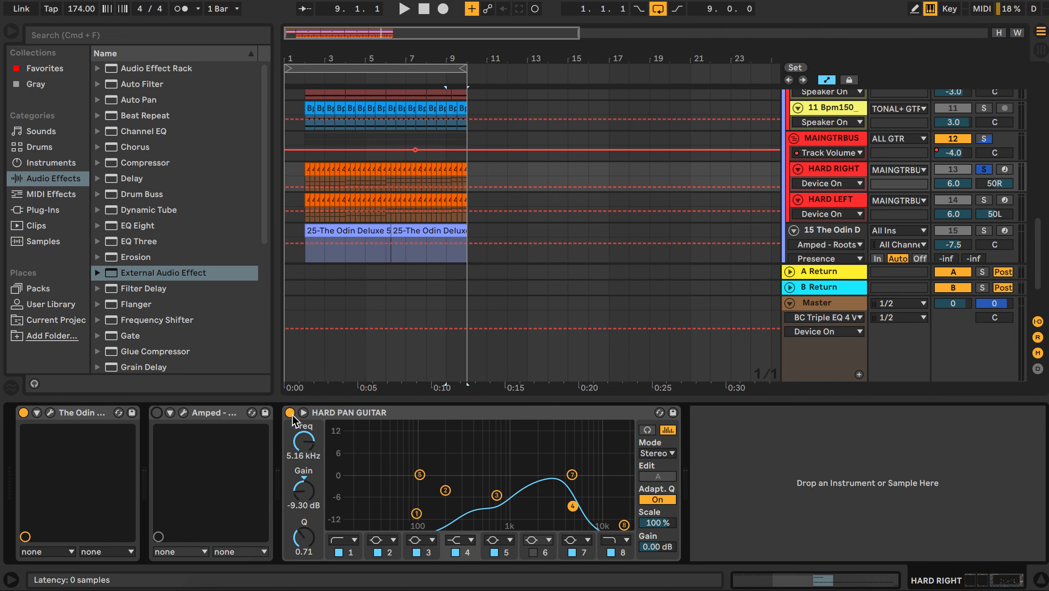
left_click(289, 412)
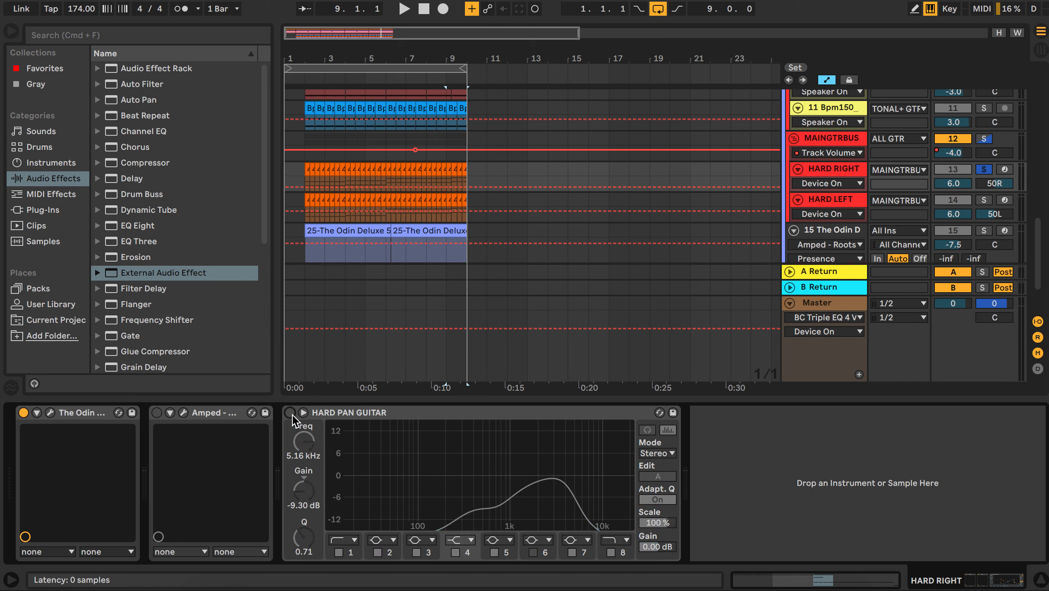
left_click(50, 412)
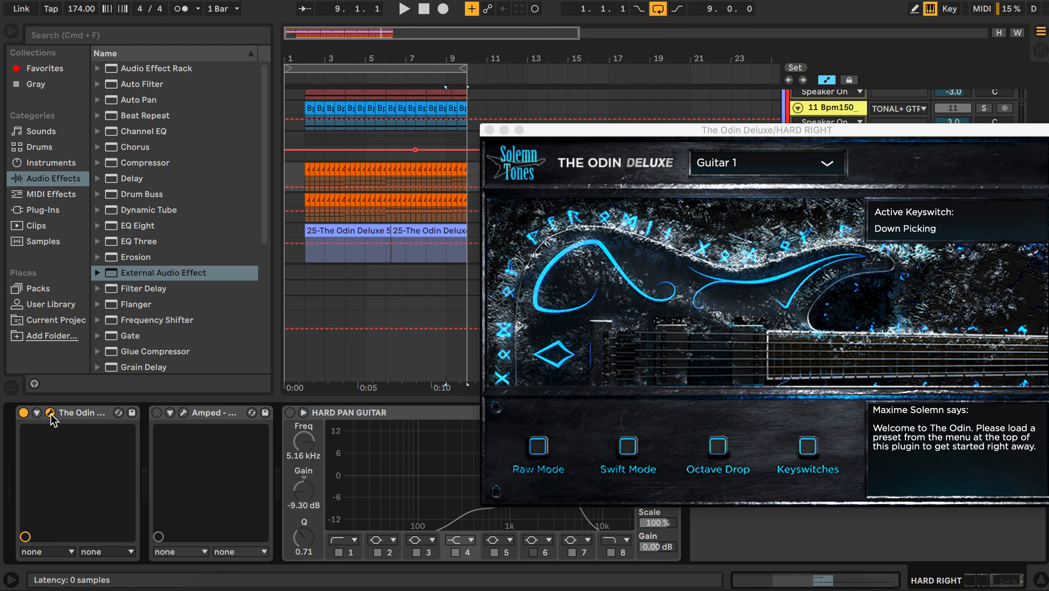
left_click(305, 147)
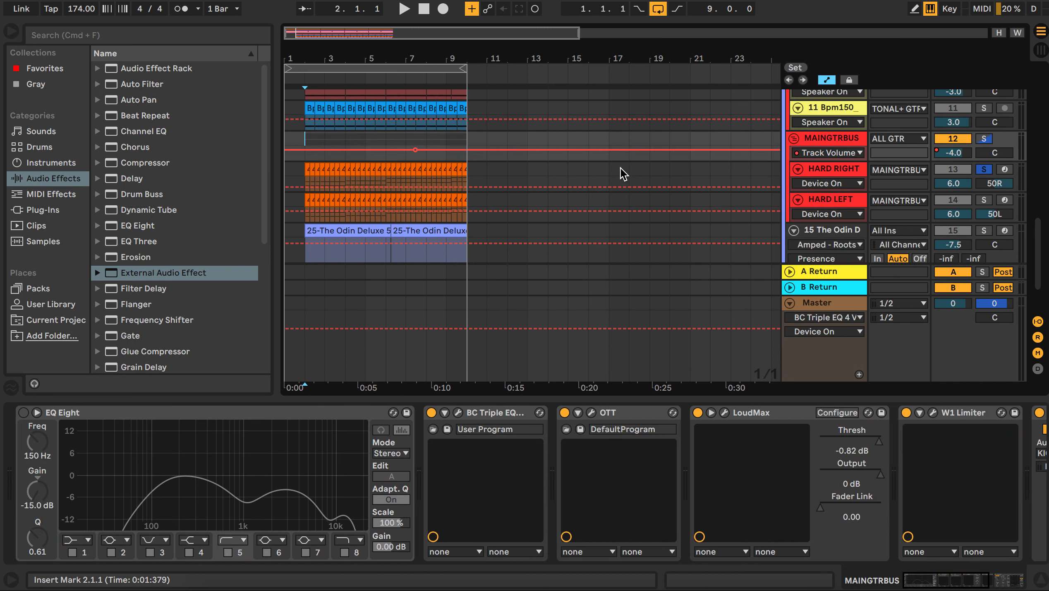
key("space")
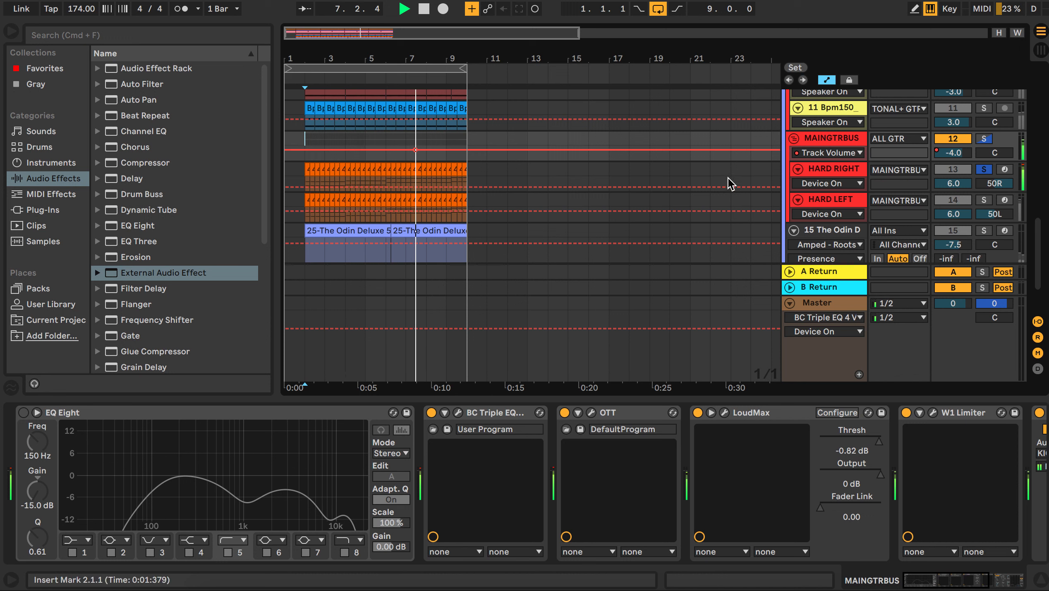
key("space")
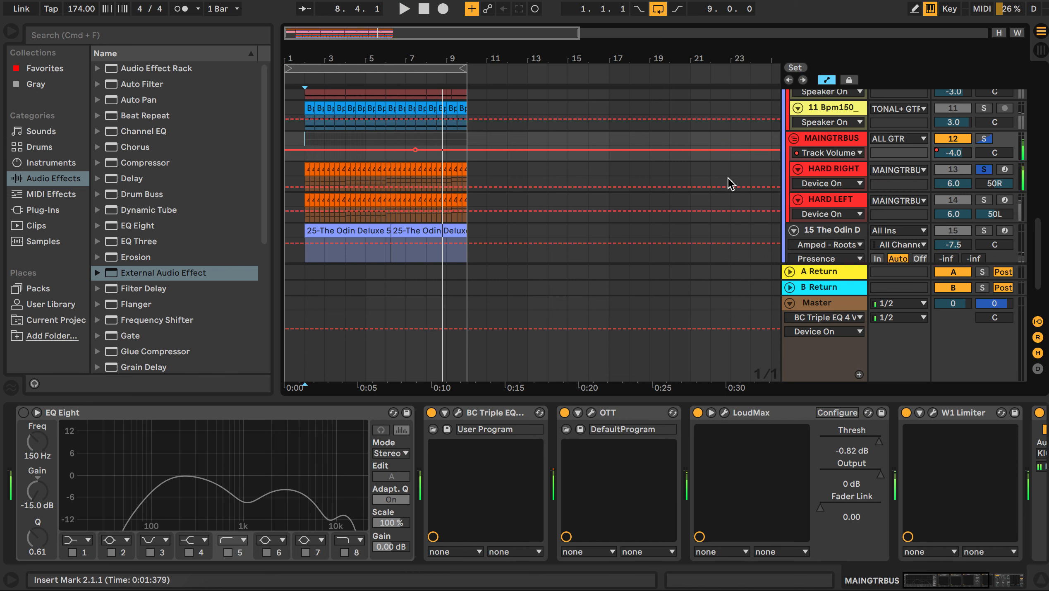
Step: Re-enable the Amped Roots amp on the HARD RIGHT track, then open and close its plugin window
left_click(830, 166)
left_click(829, 166)
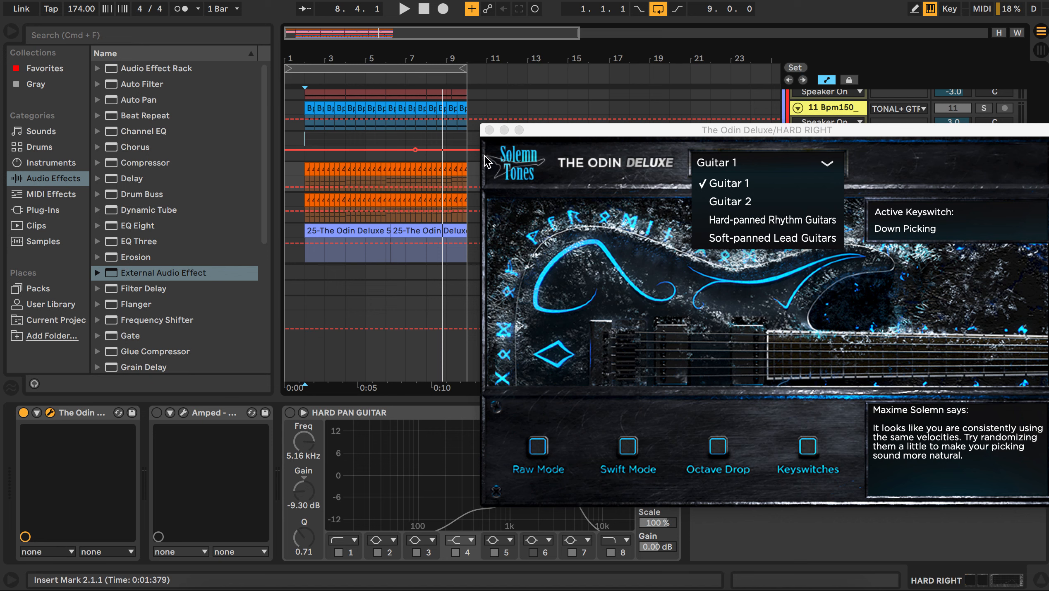
left_click(156, 413)
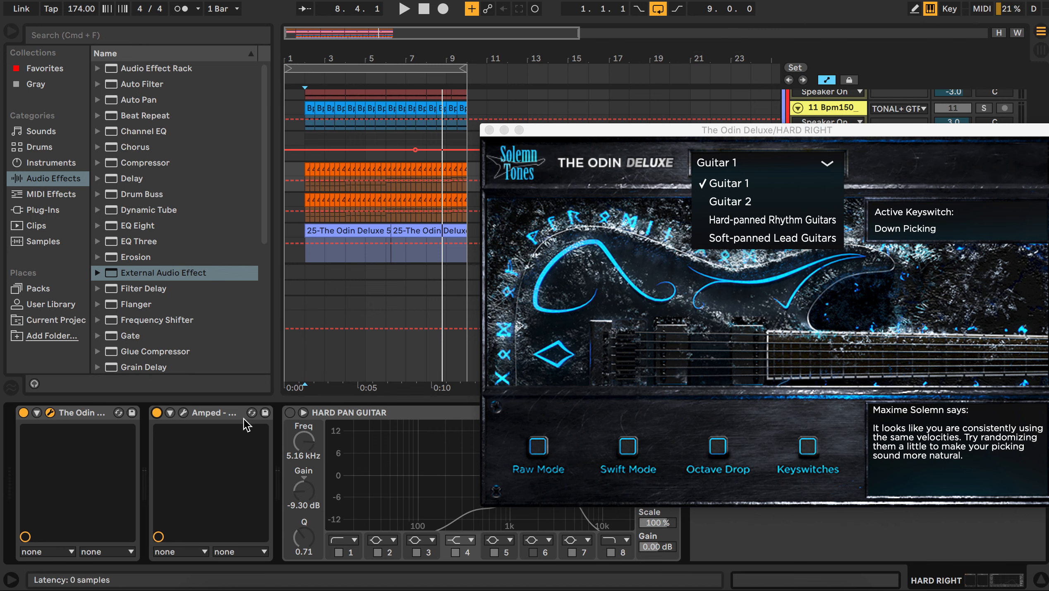
left_click(184, 413)
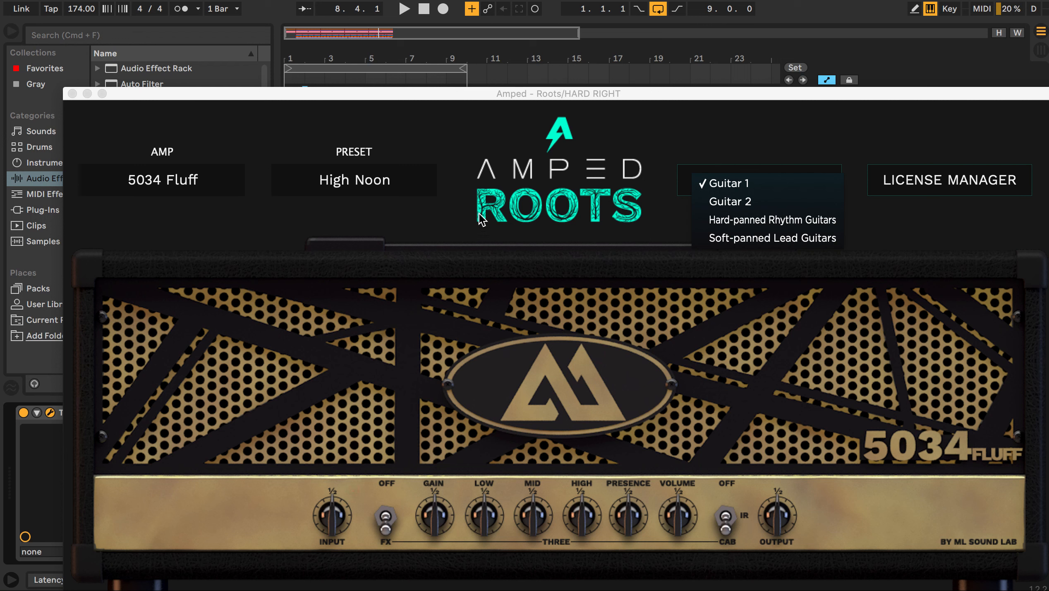
left_click(651, 144)
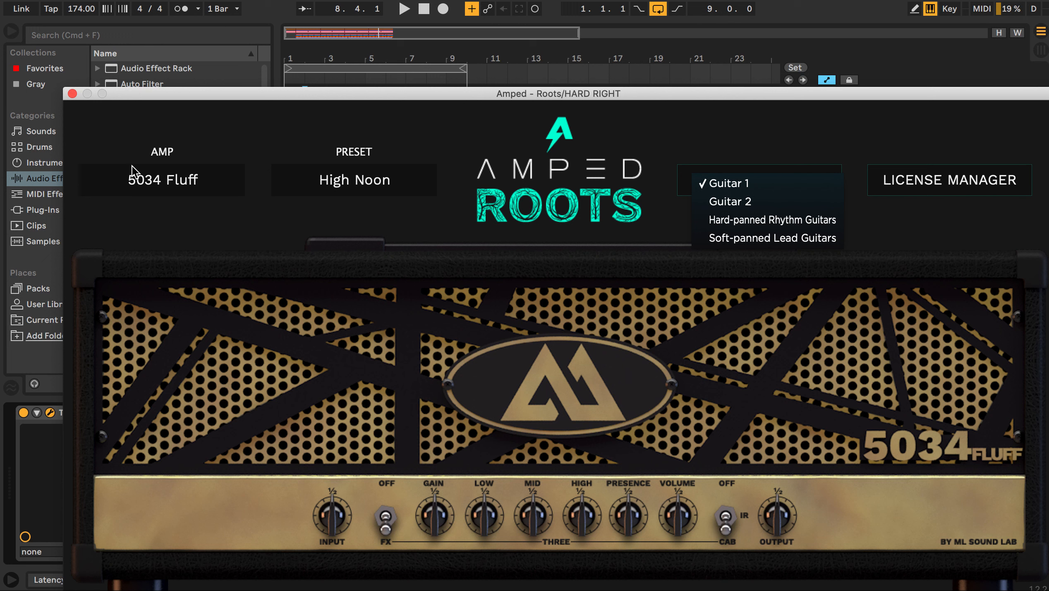
left_click(72, 93)
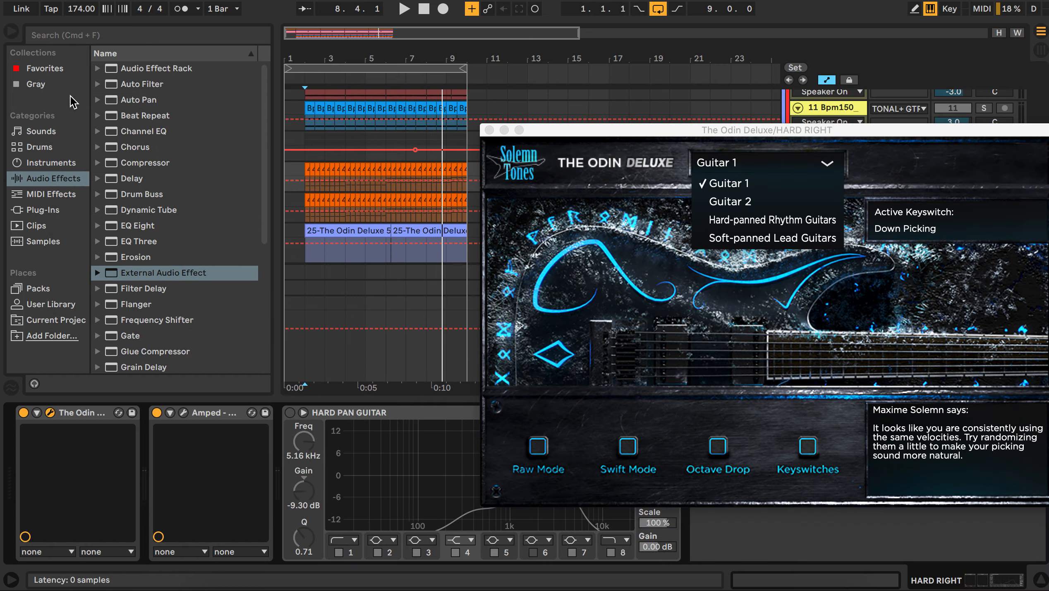
Step: Re-enable the HARD PAN GUITAR EQ and play the HARD RIGHT guitar from bar 2 with its full chain, closing The Odin window
left_click(321, 148)
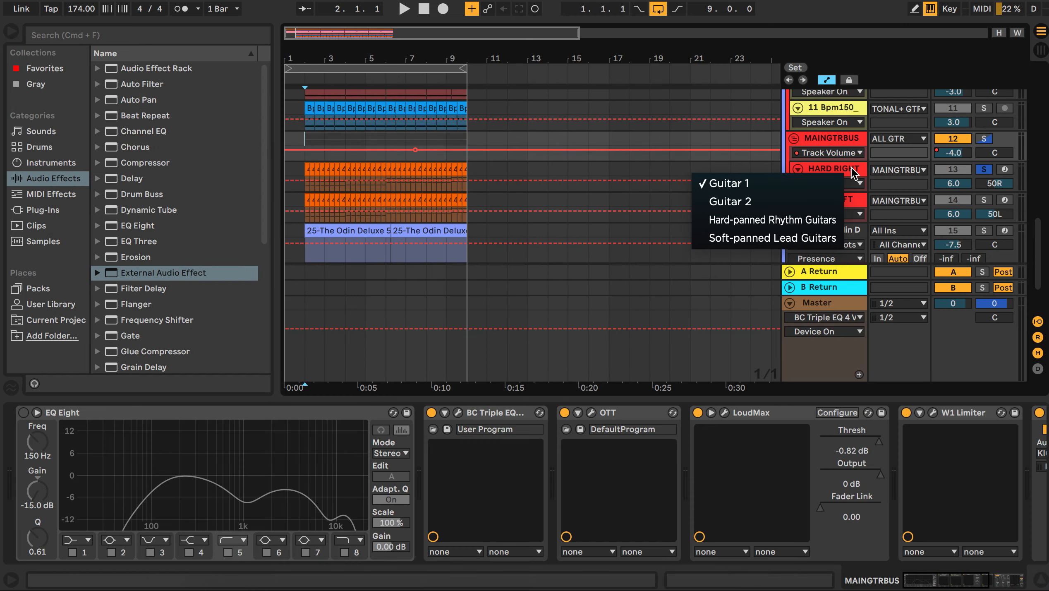
left_click(850, 167)
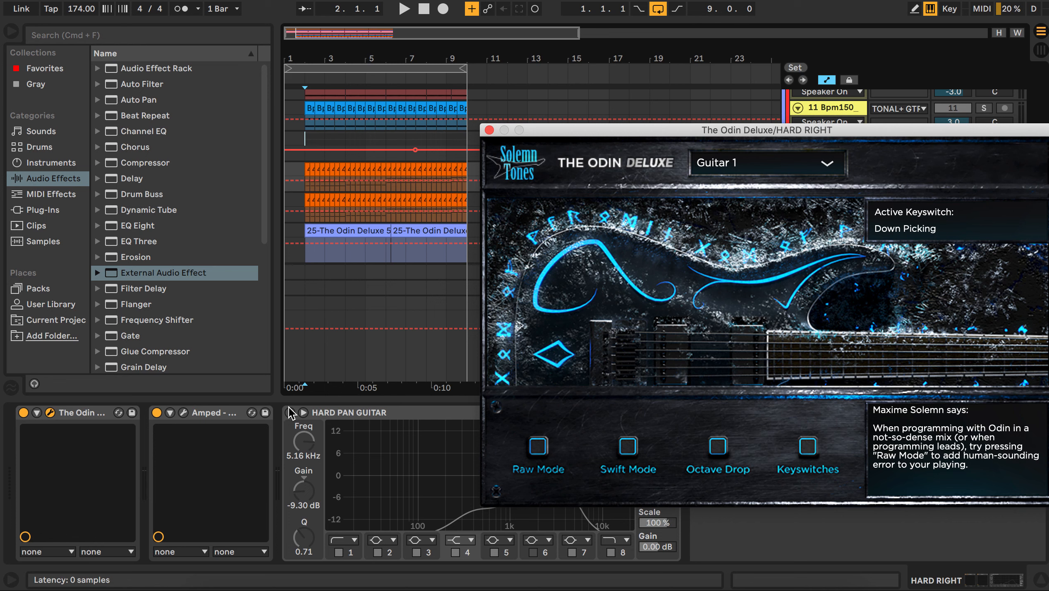
left_click_drag(568, 131, 776, 127)
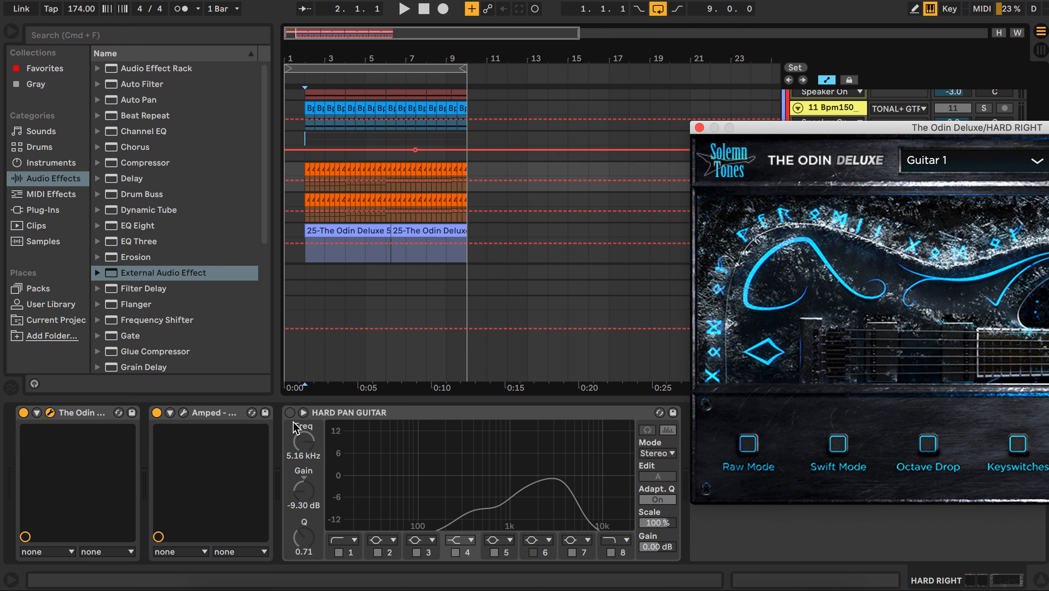
left_click(290, 412)
key("space")
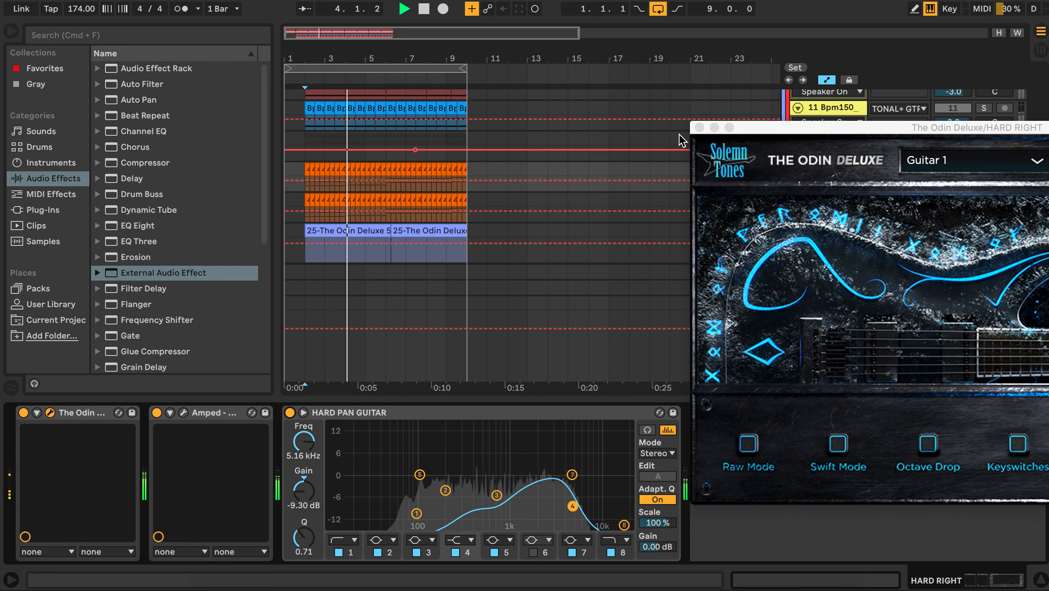
left_click(699, 128)
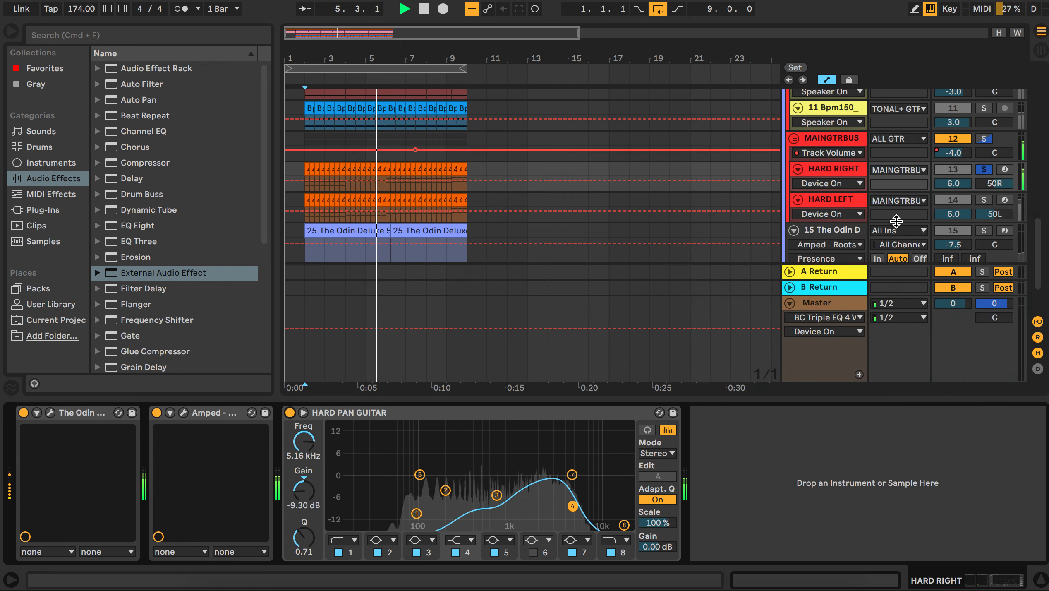
key("space")
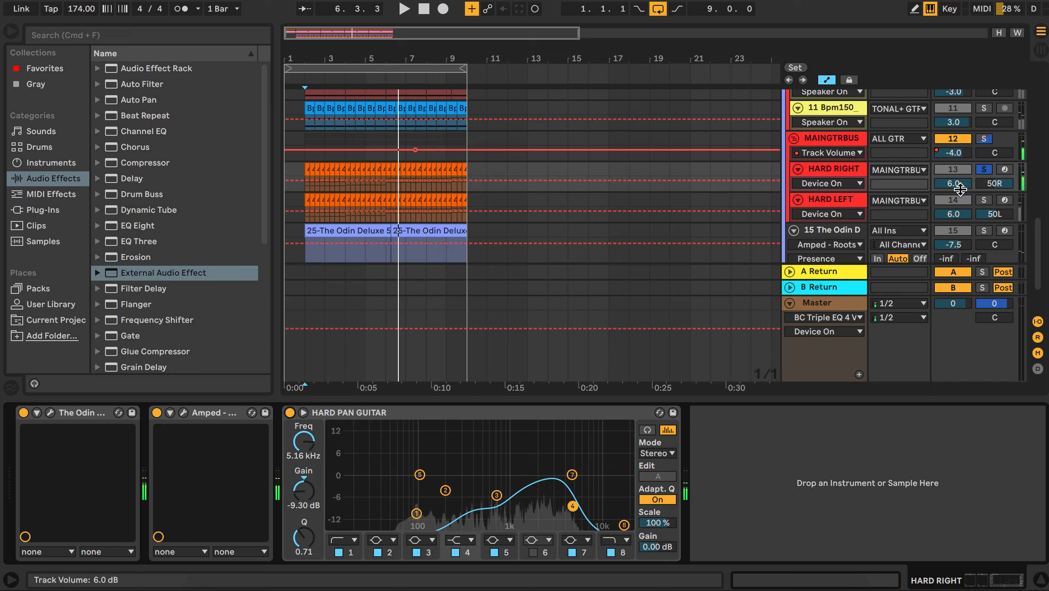
Step: Solo and select the HARD LEFT guitar track, then play and stop it
left_click(984, 200)
left_click(836, 203)
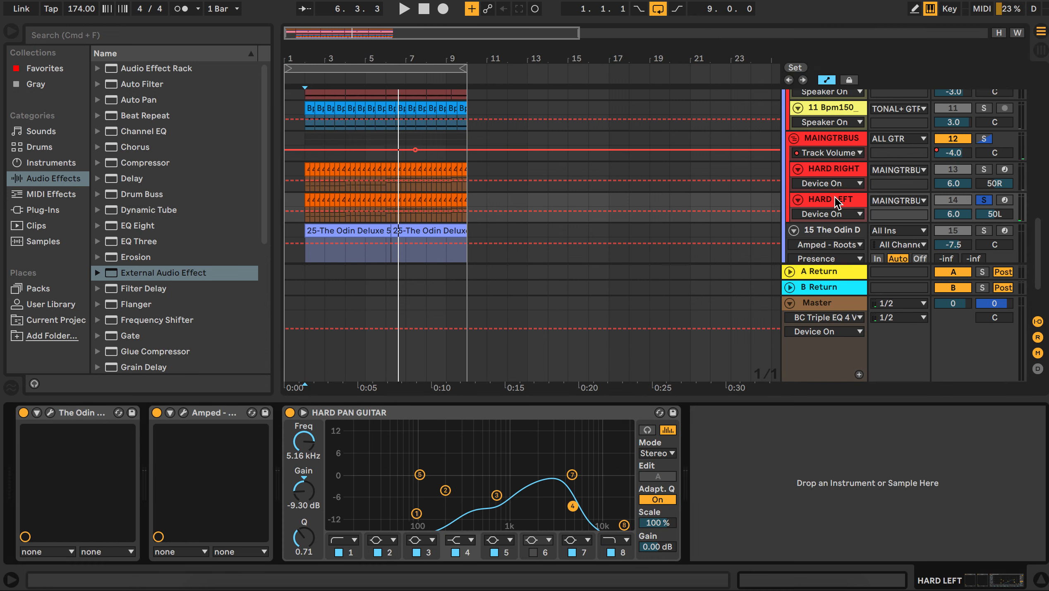
key("space")
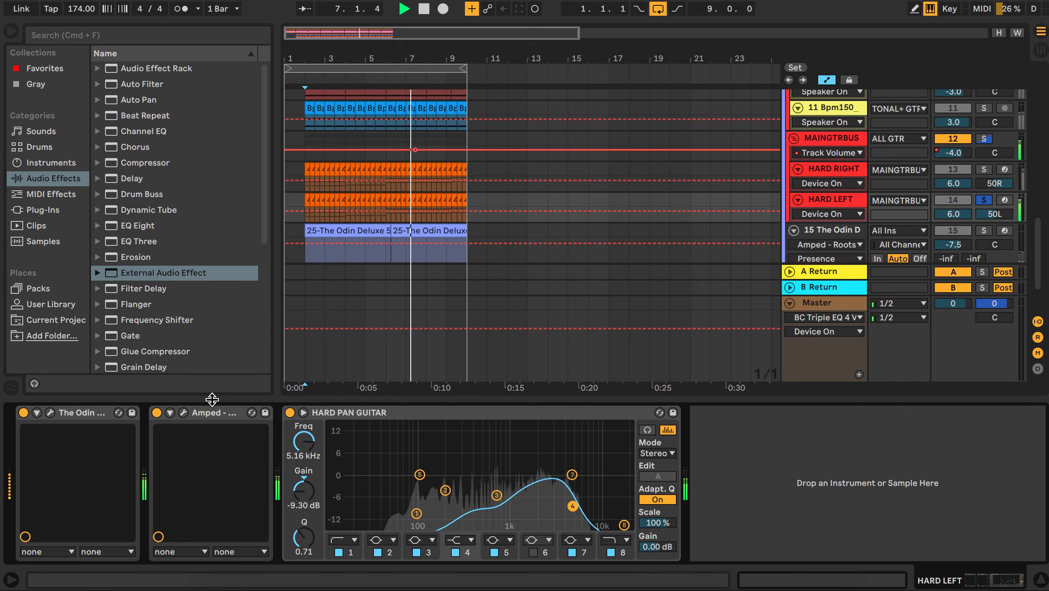
key("space")
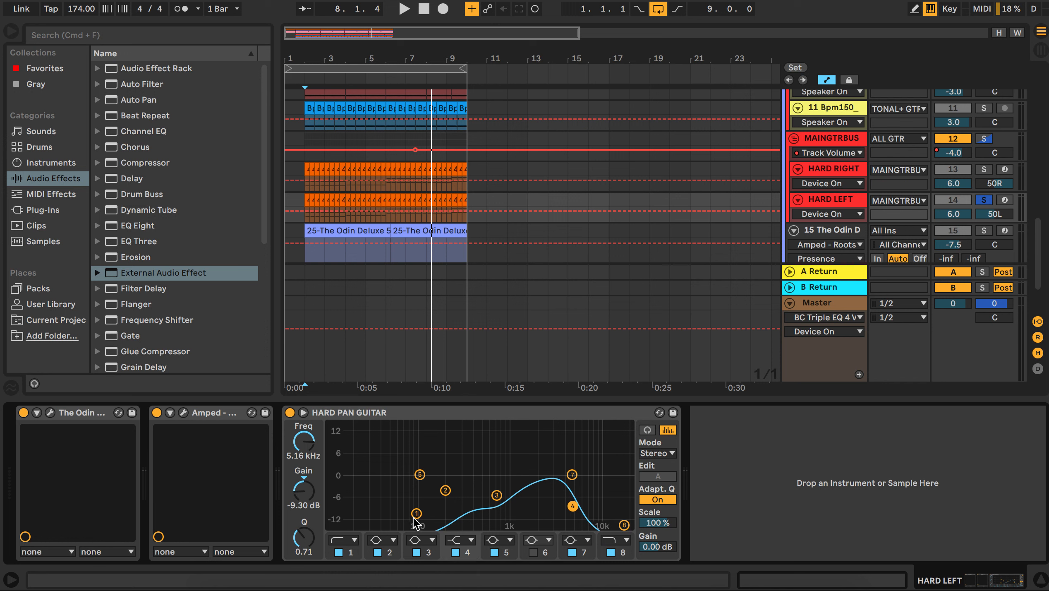
Step: Adjust the HARD PAN GUITAR EQ's low band to about 104 Hz while auditioning the HARD LEFT guitar
mouse_move(416, 513)
left_mouse_down()
mouse_move(420, 487)
mouse_move(421, 520)
left_mouse_up()
key("space")
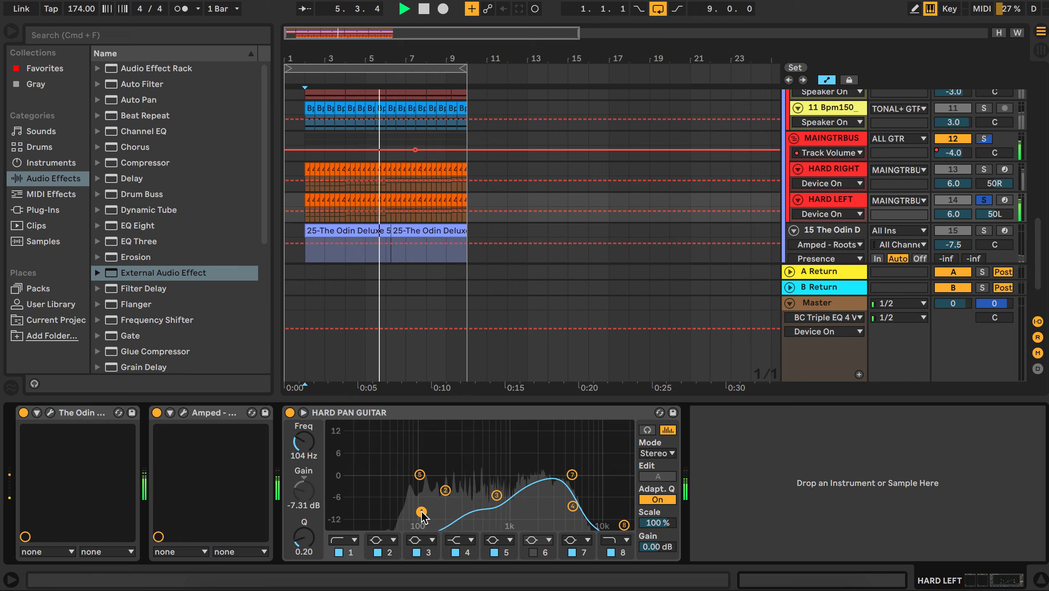
left_click_drag(421, 520, 421, 512)
key("space")
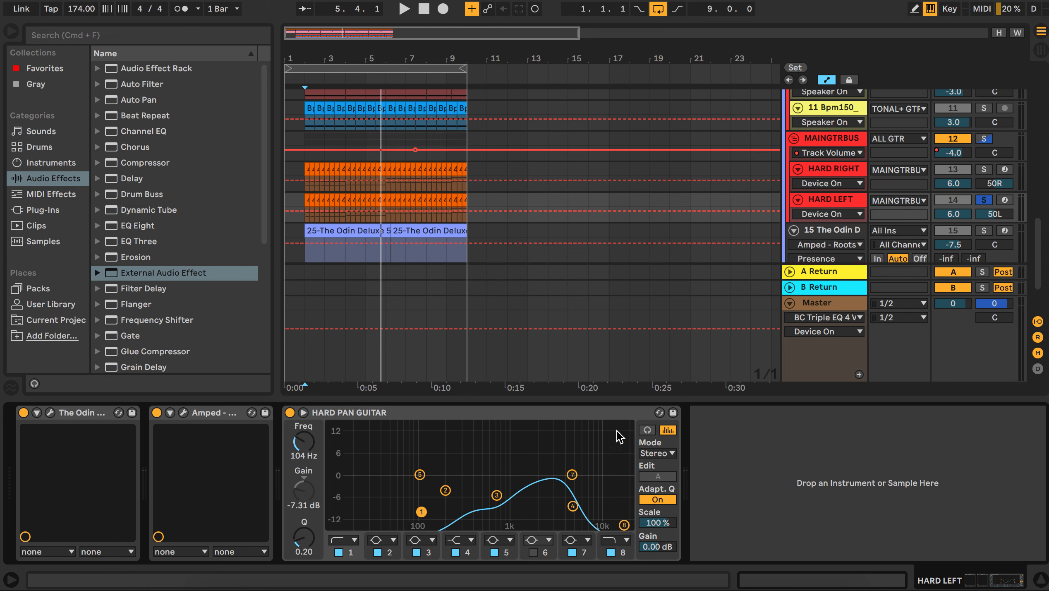
Step: Solo and select The Odin Deluxe track
scroll(534, 314, "down", 3)
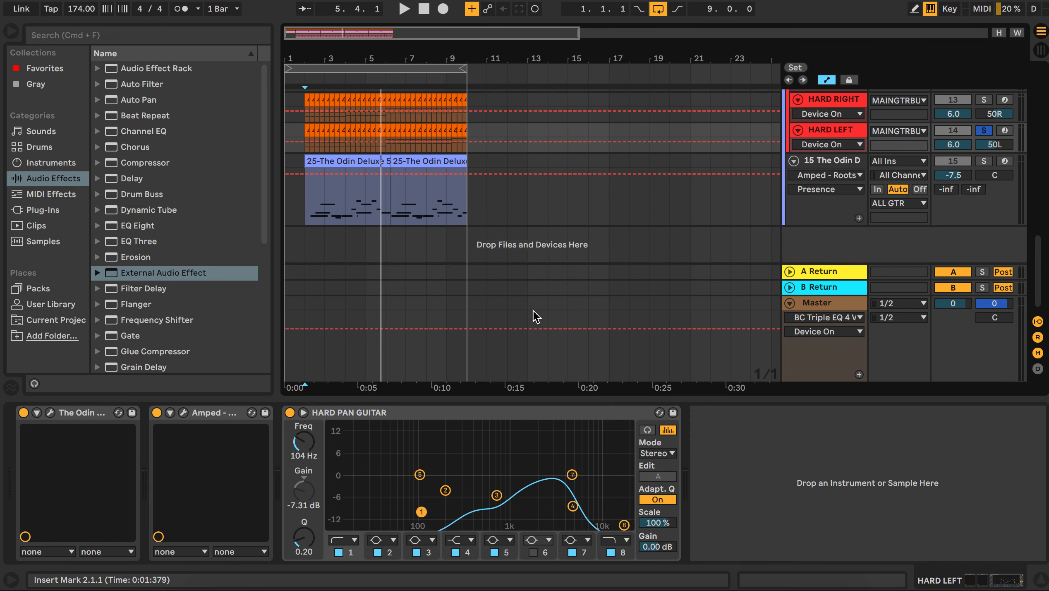
scroll(532, 311, "up", 2)
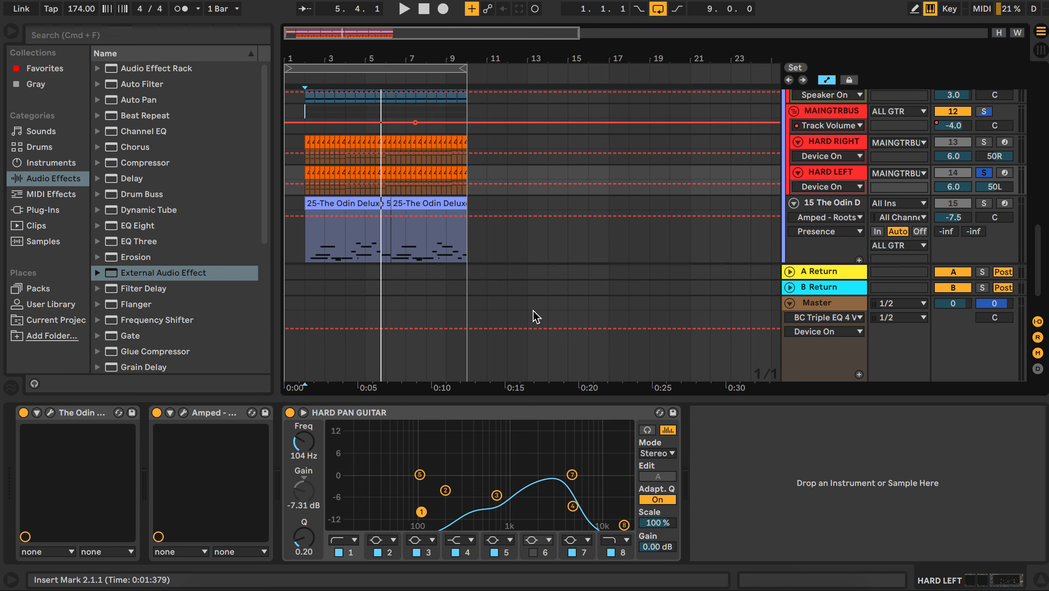
left_click(306, 233)
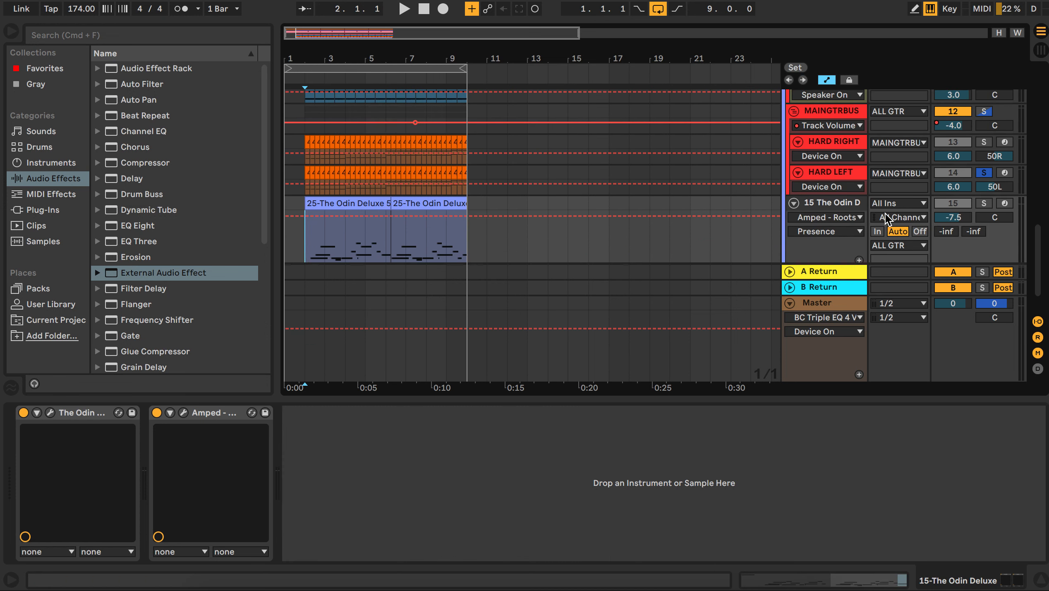
left_click(984, 204)
left_click(818, 203)
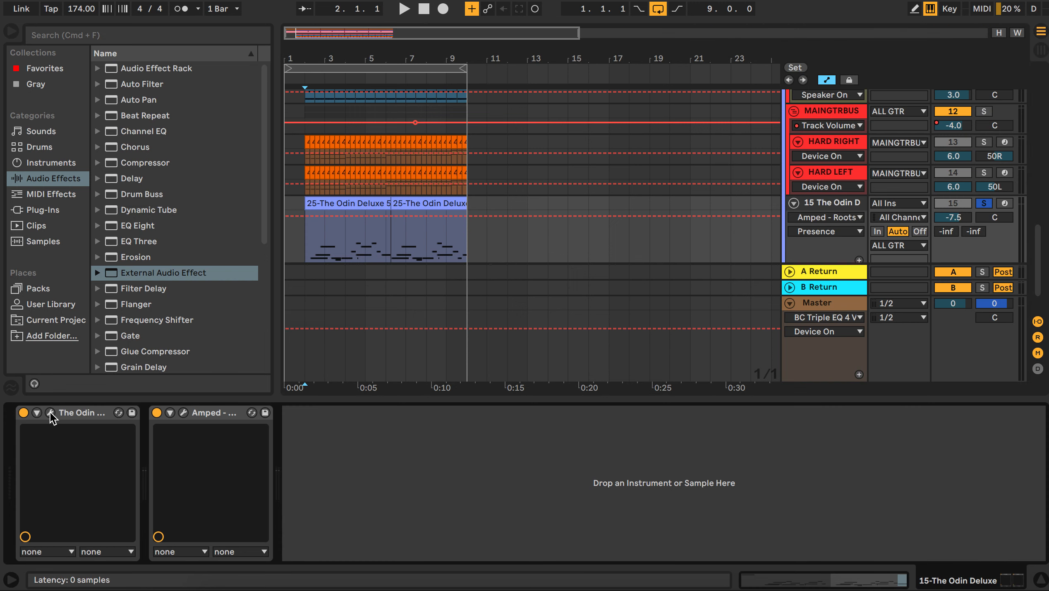
Step: Open The Odin track's Amped Roots window to view its pedalboard, close it, and play the track briefly
left_click(183, 413)
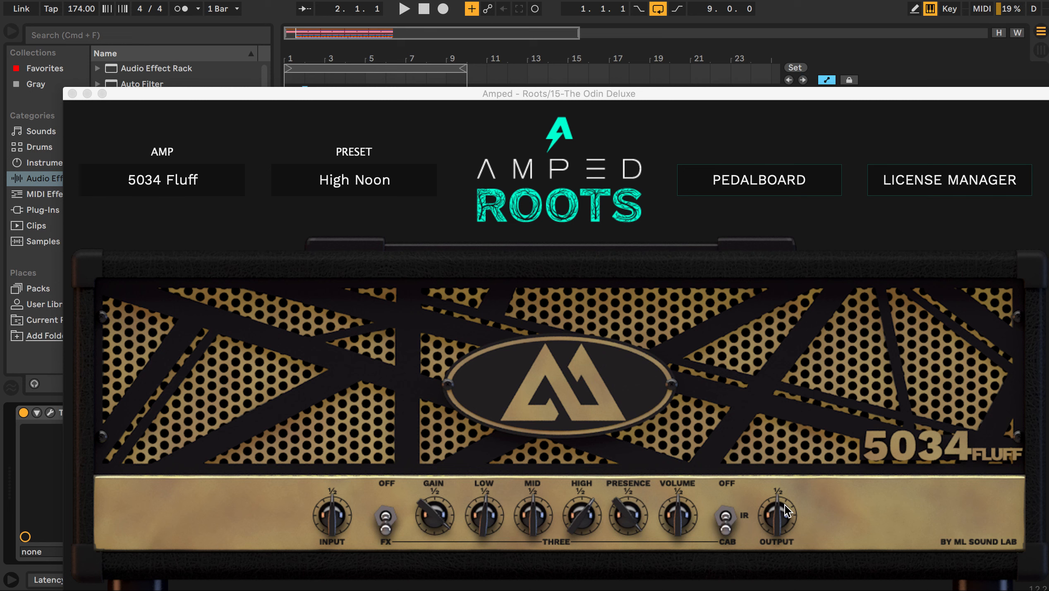
left_click(727, 184)
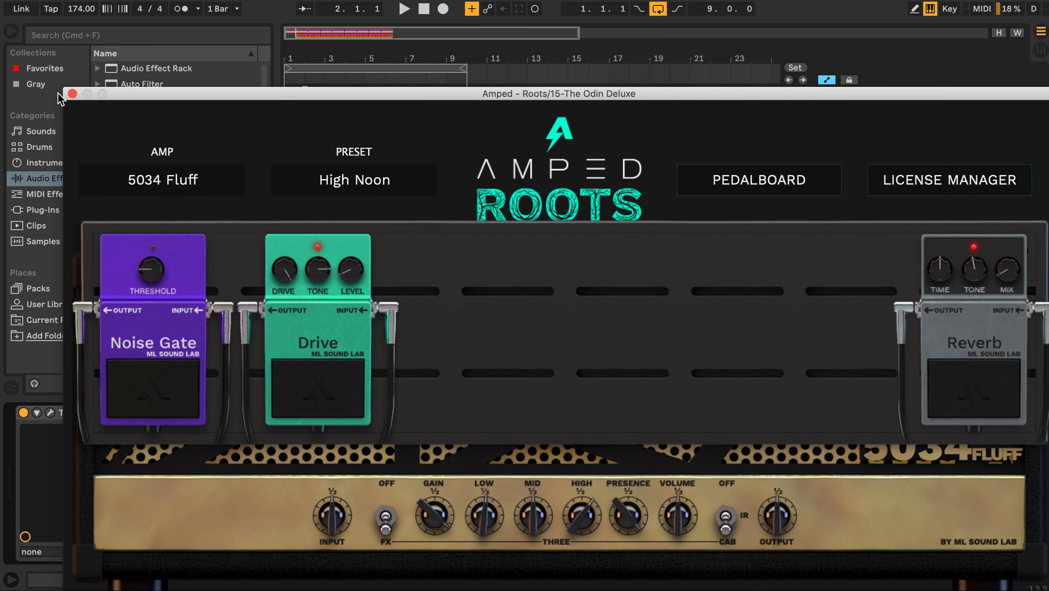
left_click(73, 93)
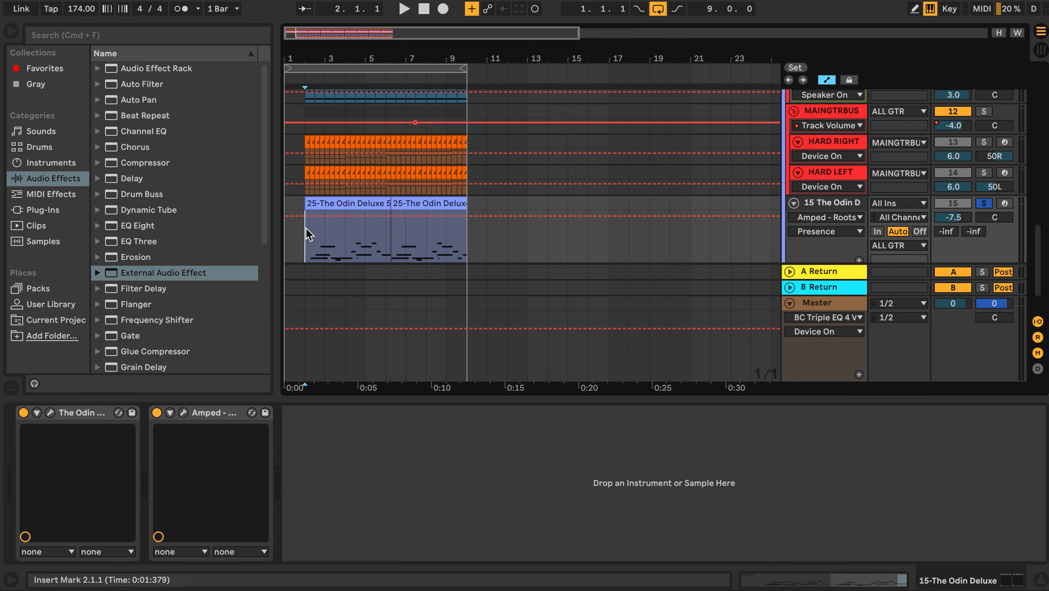
key("space")
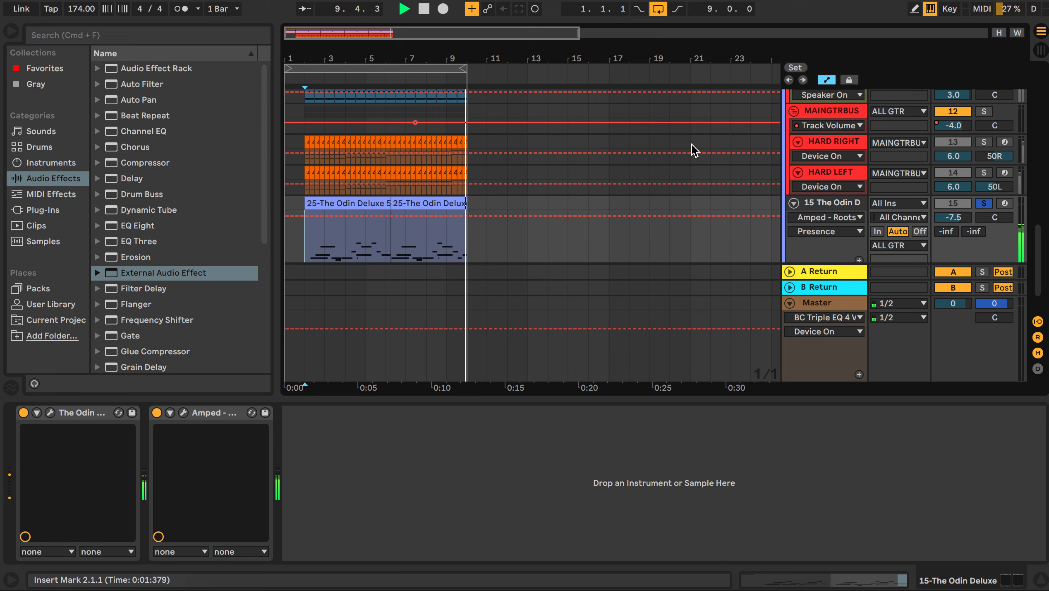
key("space")
Step: Unsolo The Odin Deluxe track and solo the ALL GTR group instead
scroll(890, 205, "up", 3)
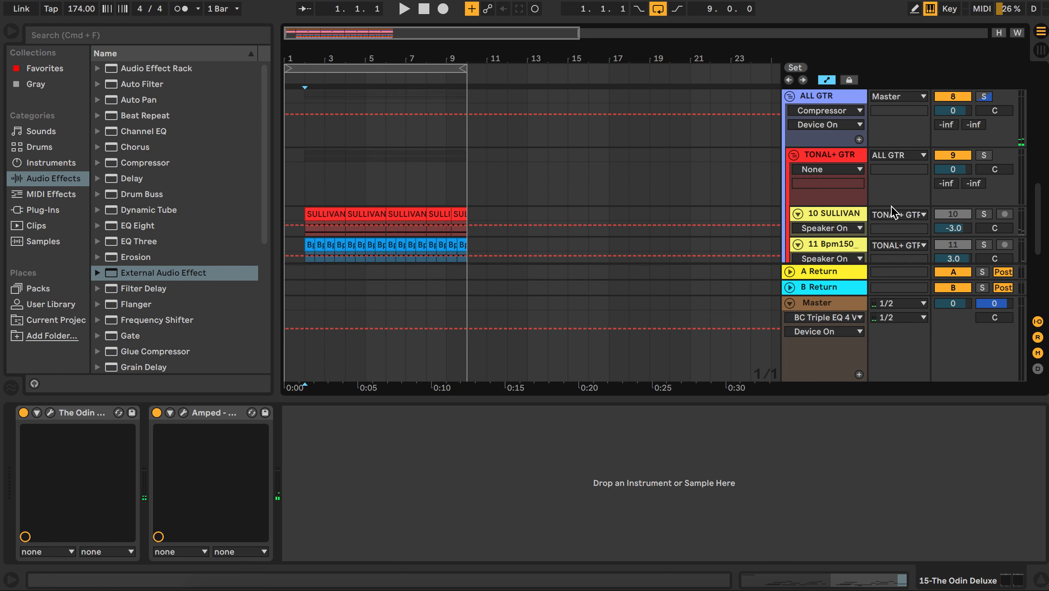
scroll(891, 206, "down", 3)
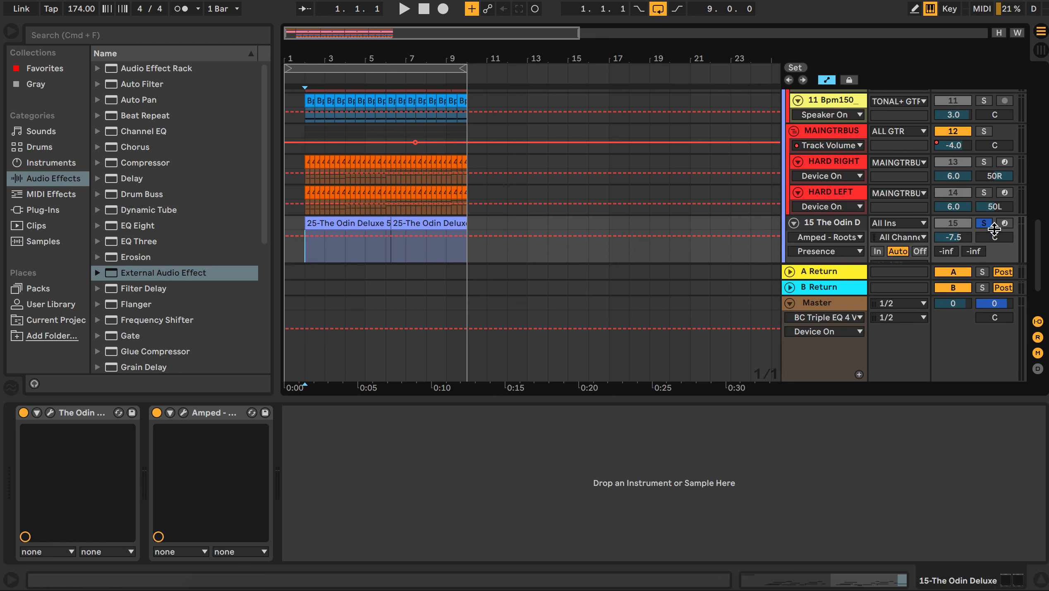
left_click(984, 223)
left_click(985, 223)
scroll(815, 172, "up", 3)
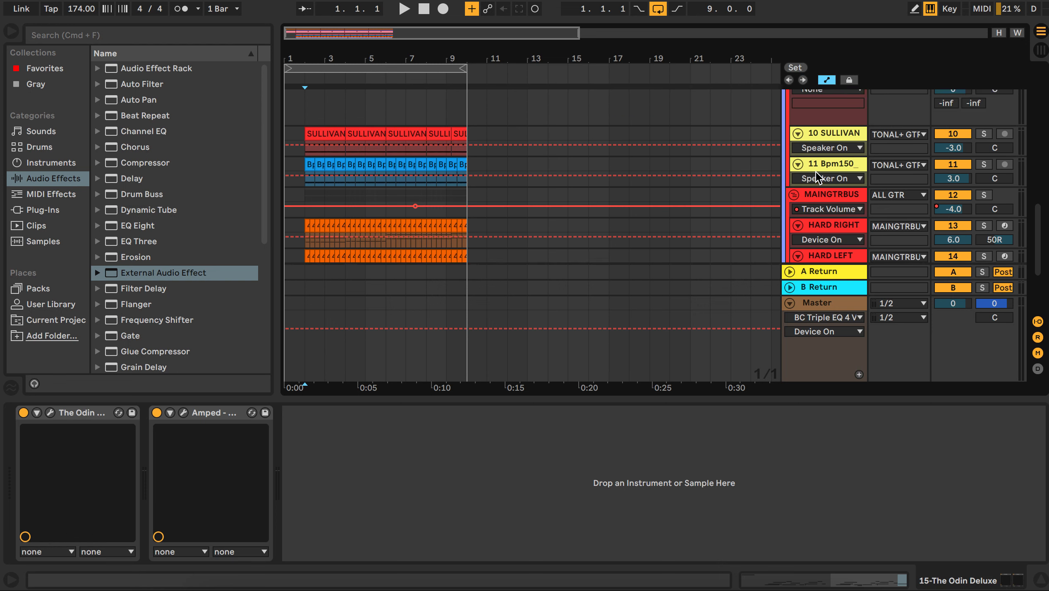
scroll(816, 172, "down", 1)
scroll(815, 172, "up", 2)
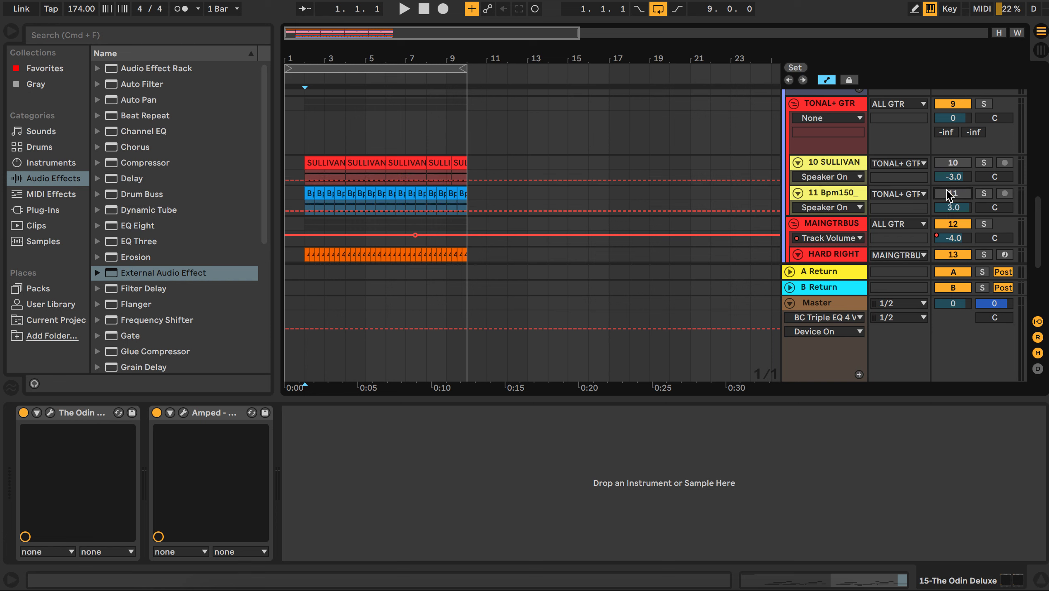
scroll(946, 189, "up", 2)
scroll(946, 190, "up", 2)
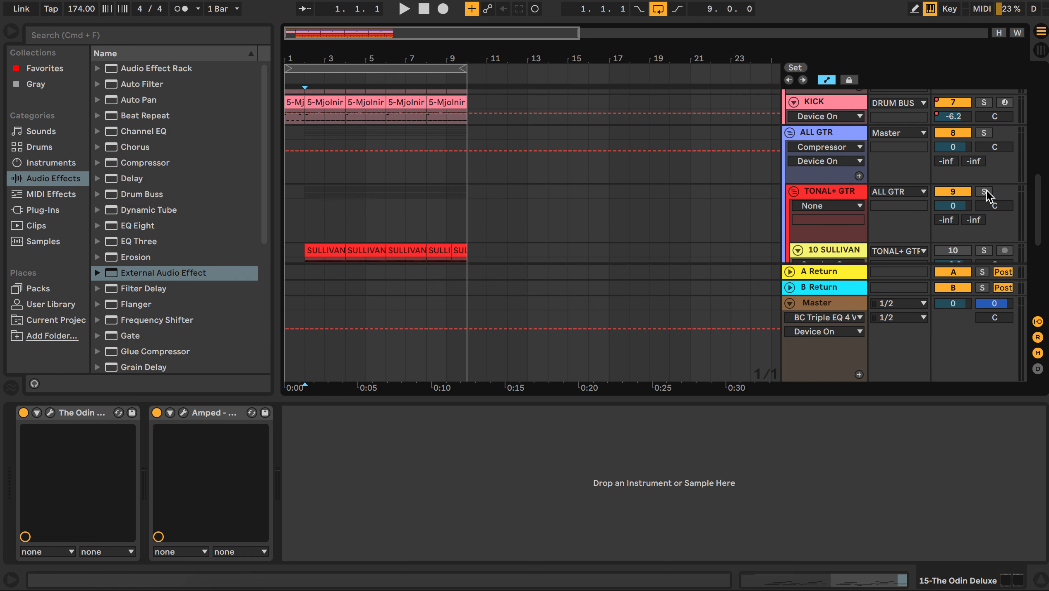
scroll(986, 185, "up", 1)
scroll(786, 174, "down", 6)
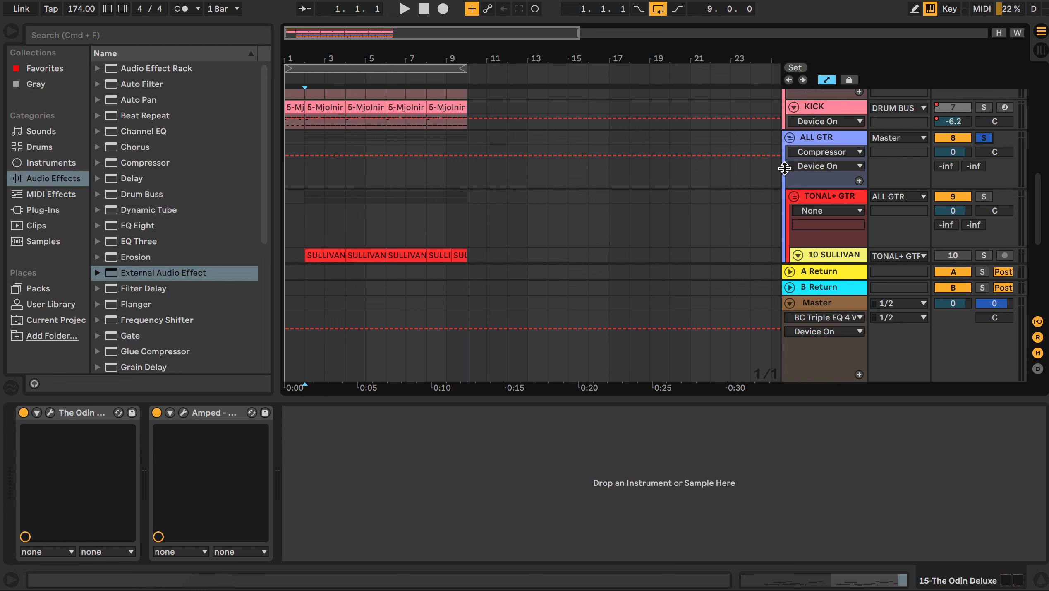
Step: Select the TONAL+ GTR group and play the soloed guitars from bar 2
left_click(310, 103)
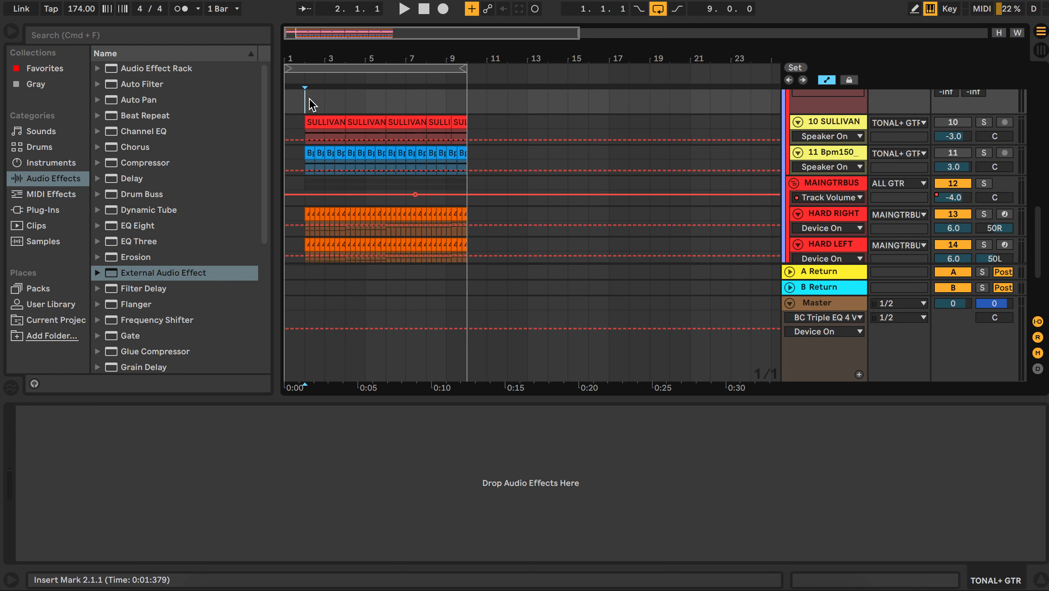
key("space")
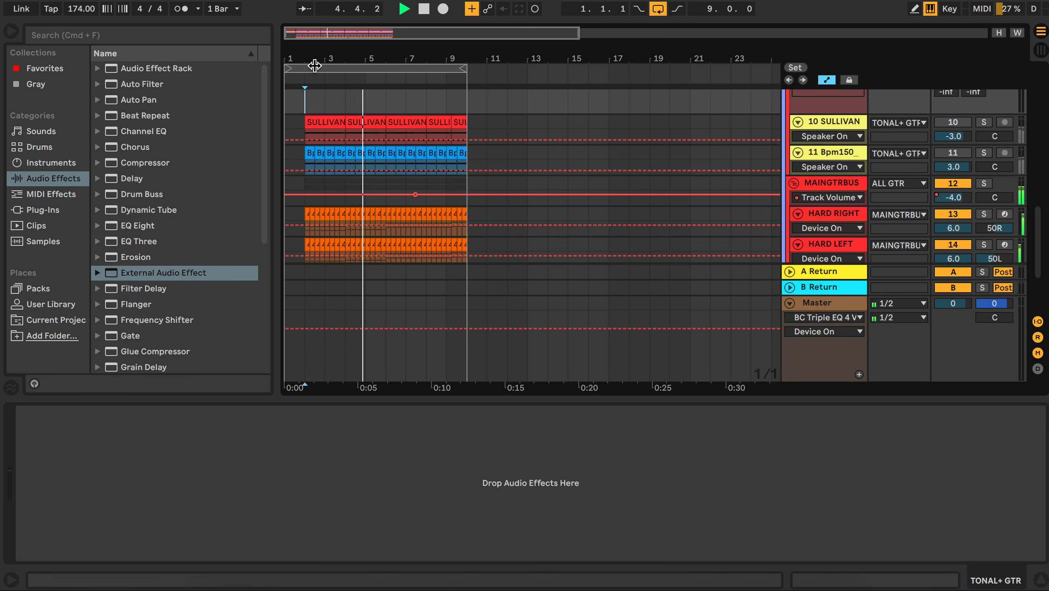
scroll(306, 157, "down", 3)
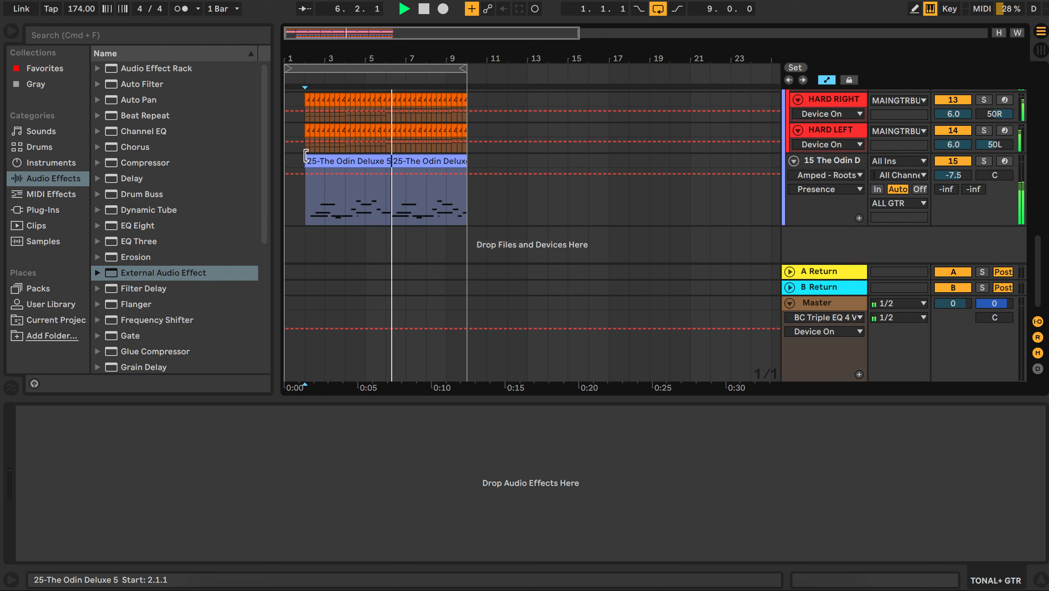
scroll(306, 156, "up", 3)
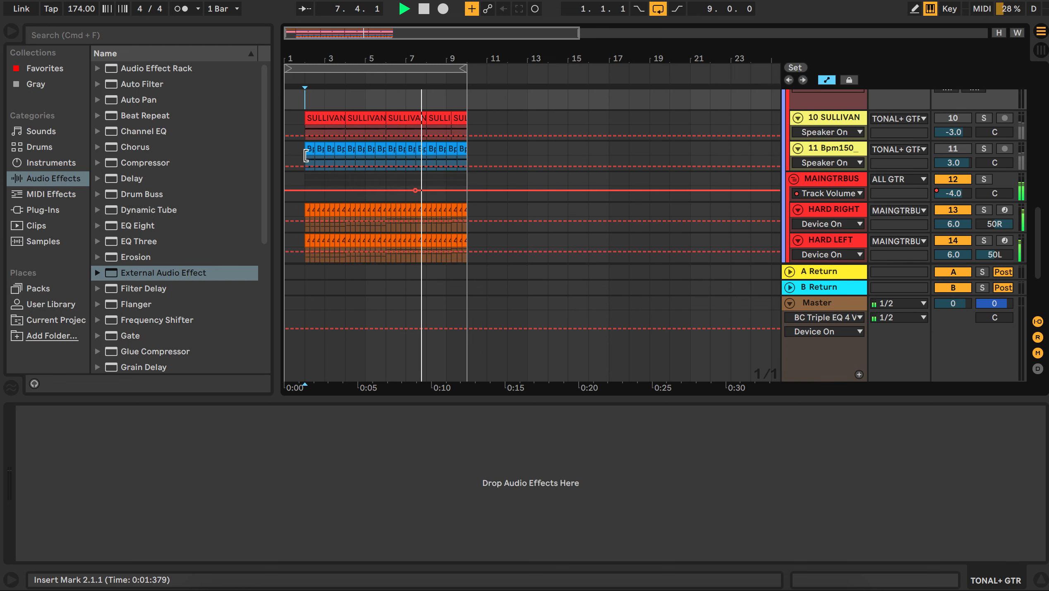
scroll(307, 155, "up", 1)
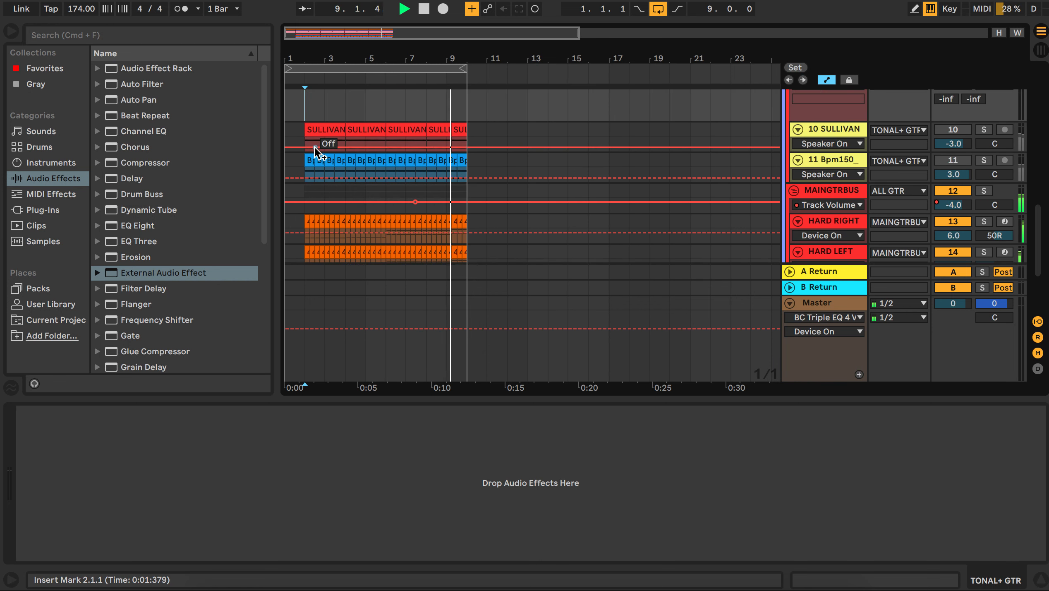
key("space")
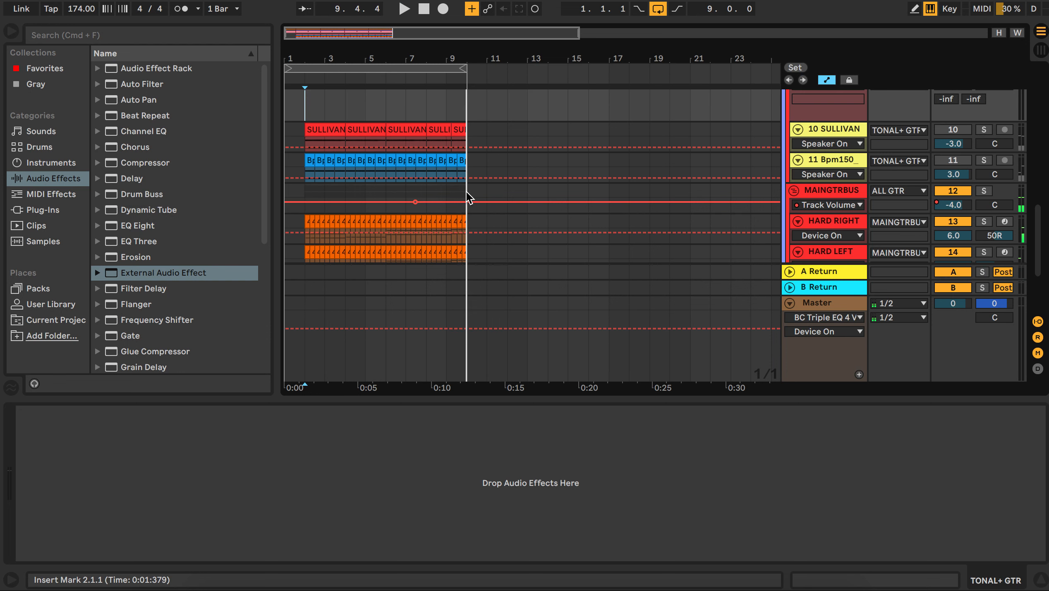
Step: Zoom into the SULLIVAN_KING guitar clips and open the first clip's settings and the 10 SULLIVAN track's devices
scroll(467, 193, "up", 10)
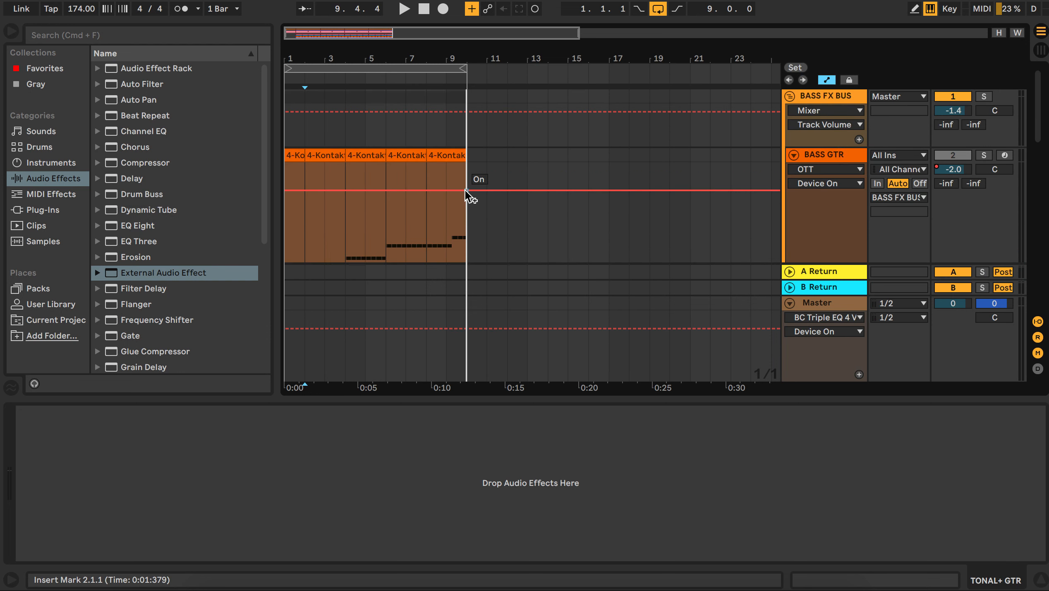
scroll(464, 190, "down", 10)
scroll(465, 191, "down", 3)
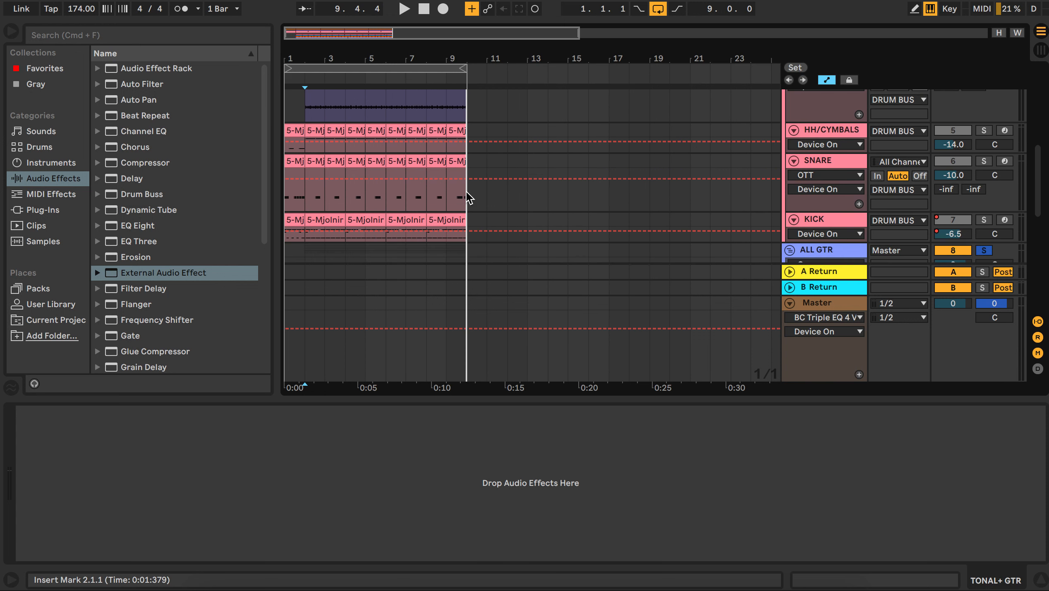
scroll(464, 172, "down", 6)
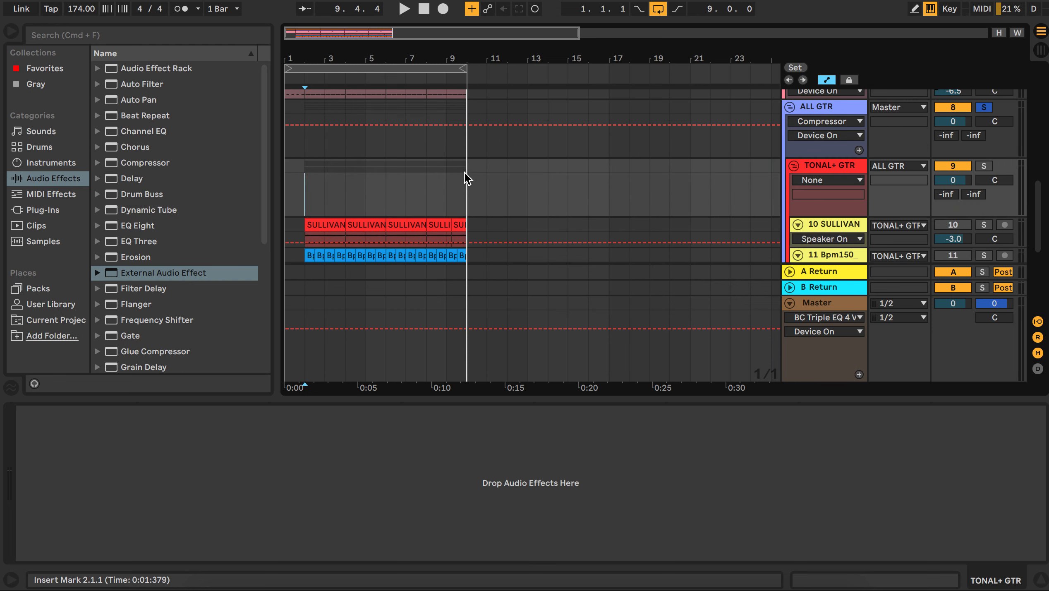
scroll(464, 172, "up", 1)
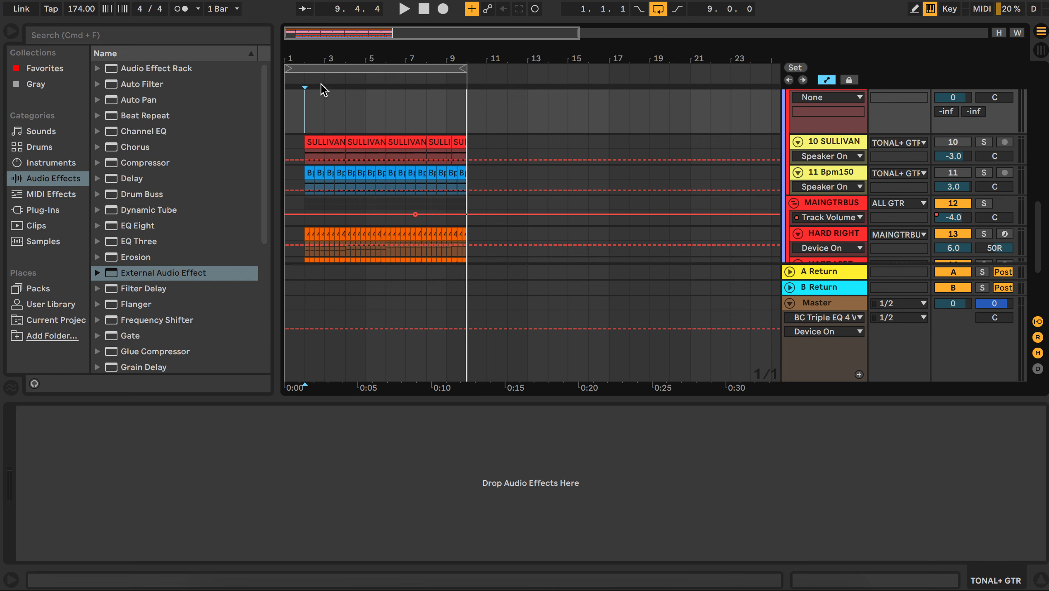
left_click_drag(316, 65, 355, 133)
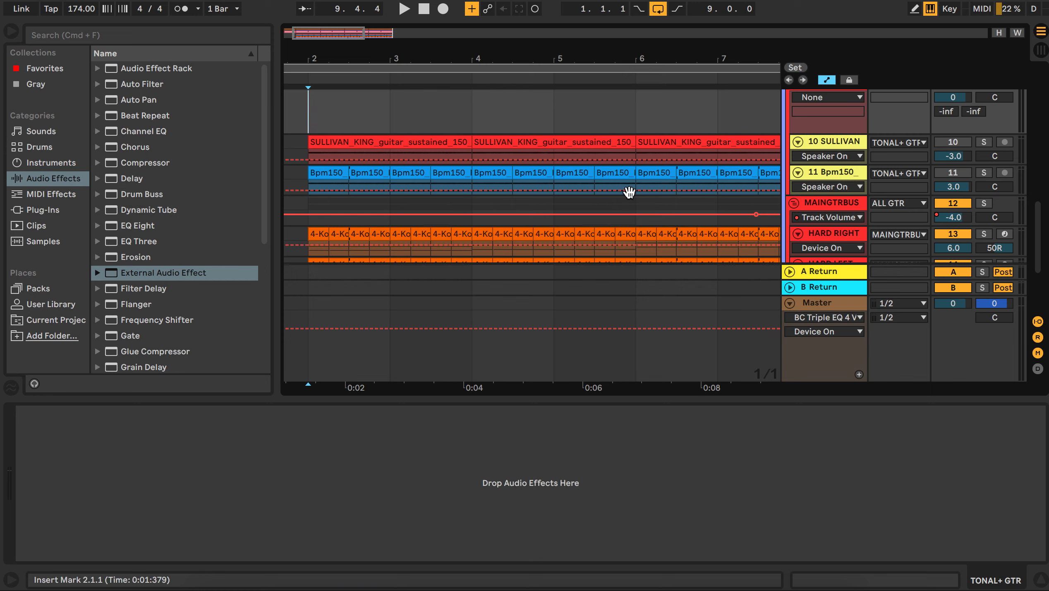
left_click(340, 146)
double_click(340, 146)
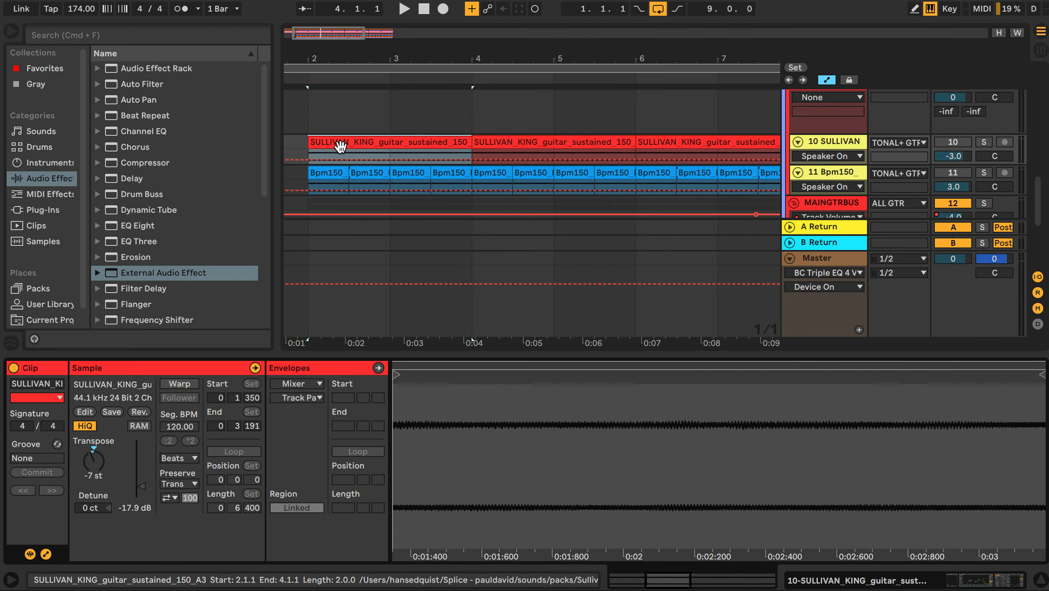
double_click(825, 145)
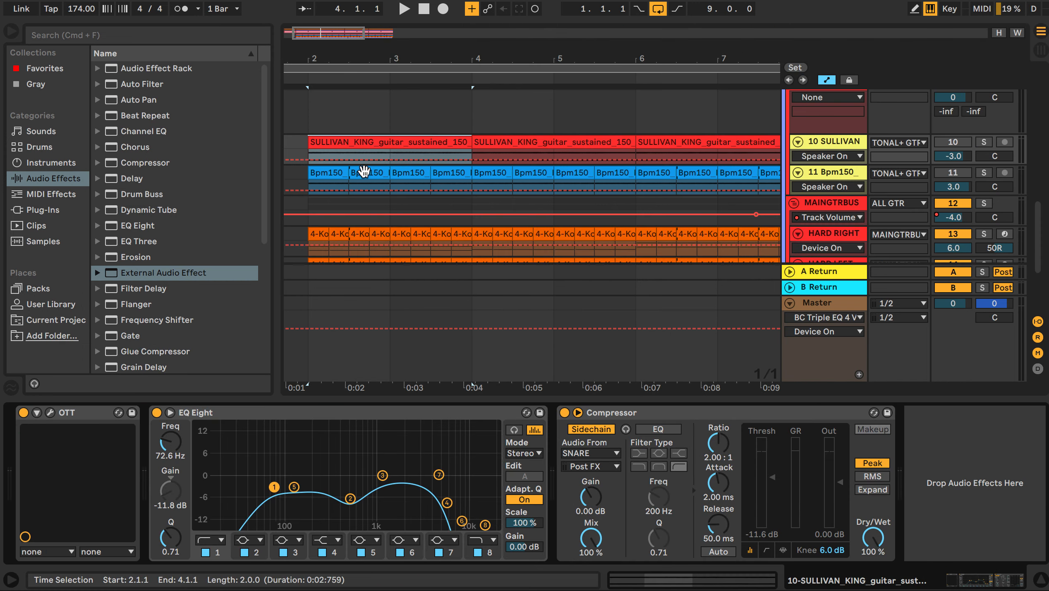
Step: Inspect the transpose setting of each SULLIVAN_KING guitar clip in turn
double_click(355, 142)
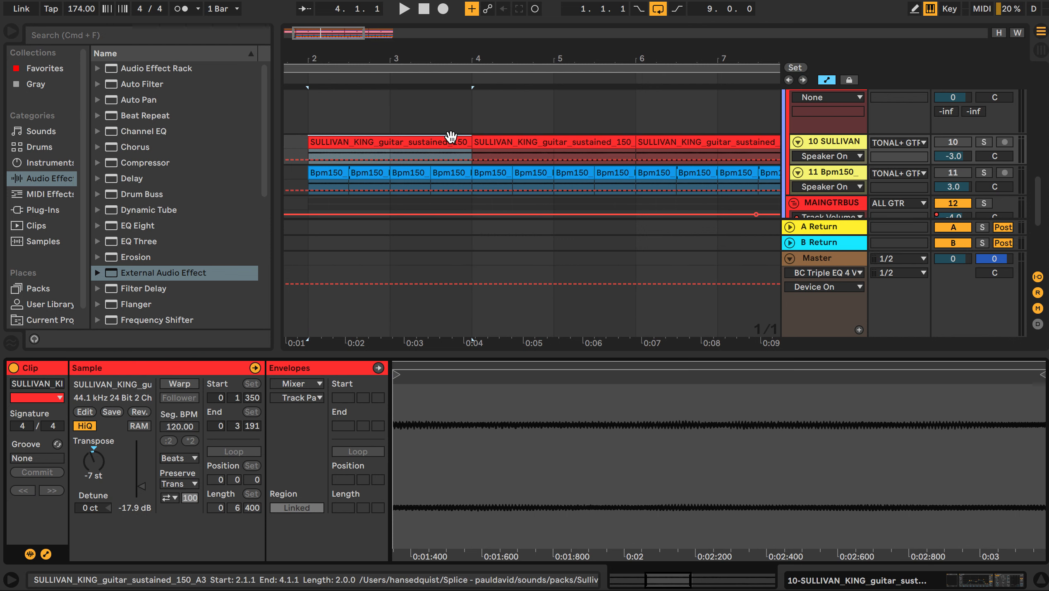
left_click(496, 143)
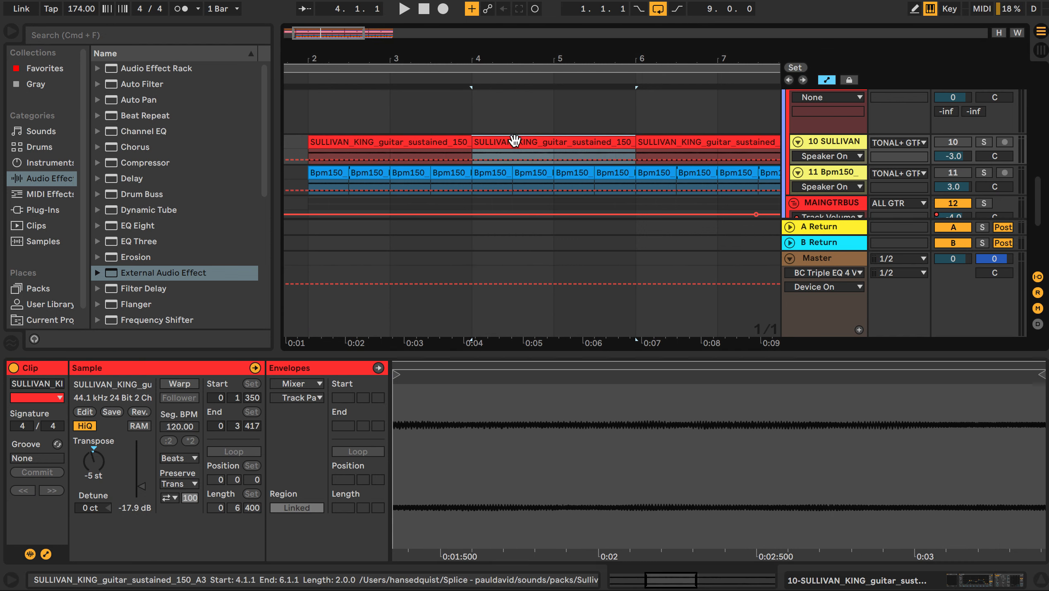
left_click(679, 140)
left_click_drag(453, 51, 325, 53)
scroll(315, 182, "down", 2)
scroll(316, 184, "down", 5)
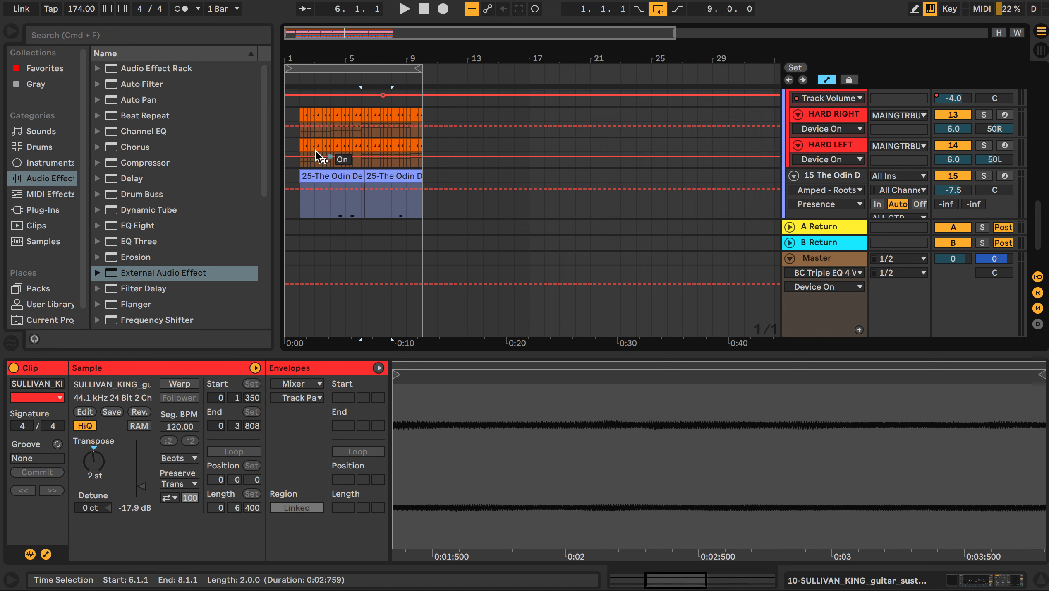
Step: Select the Bpm150 guitar clip and zoom the arrangement onto bars 1 to 9
scroll(400, 132, "up", 3)
scroll(401, 132, "up", 2)
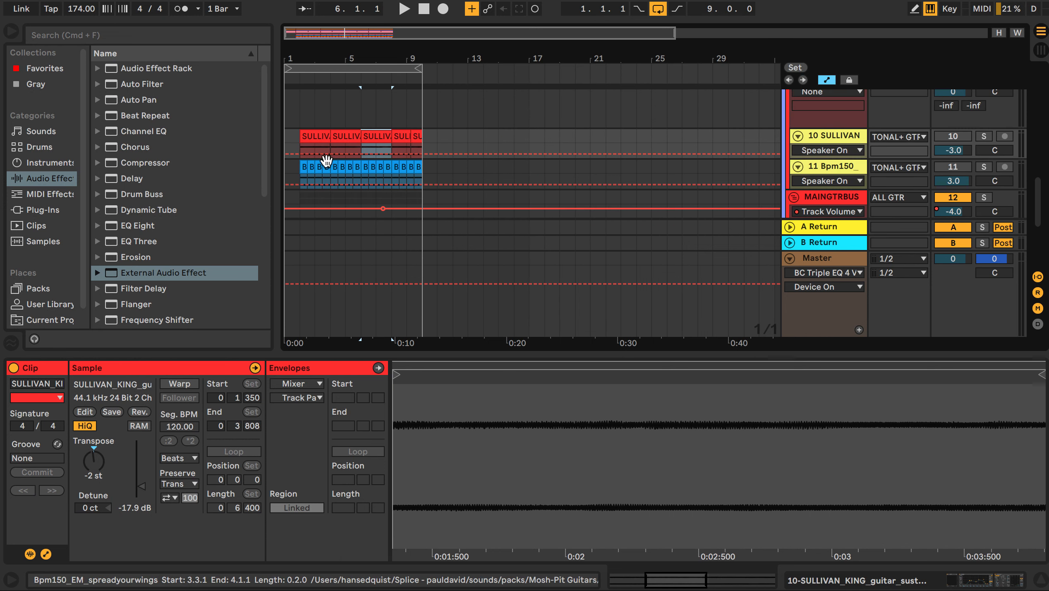
left_click(299, 177)
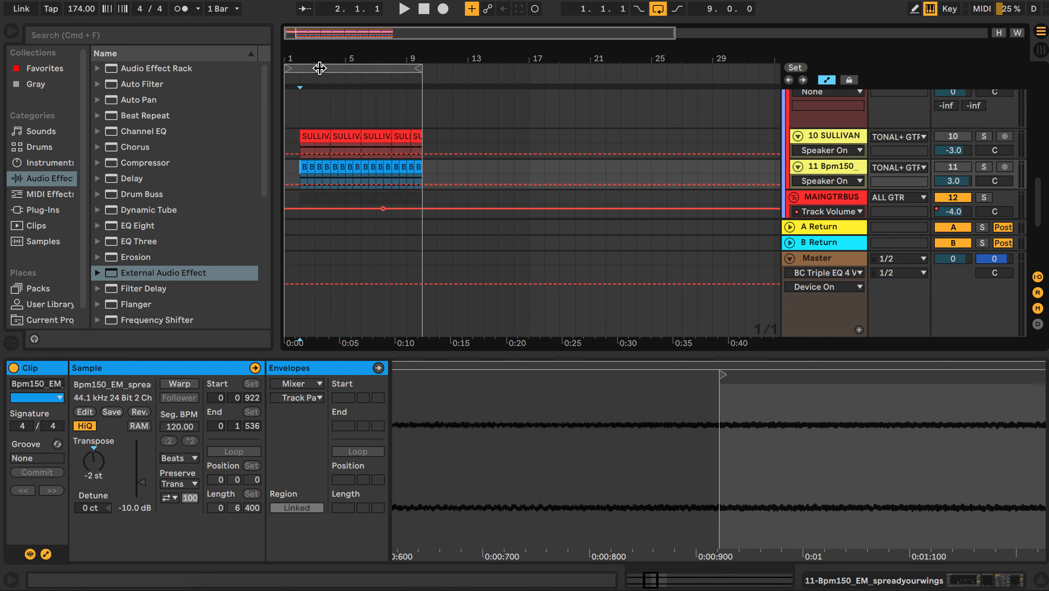
mouse_move(308, 61)
left_mouse_down()
mouse_move(347, 100)
mouse_move(415, 59)
left_mouse_up()
scroll(766, 156, "up", 5)
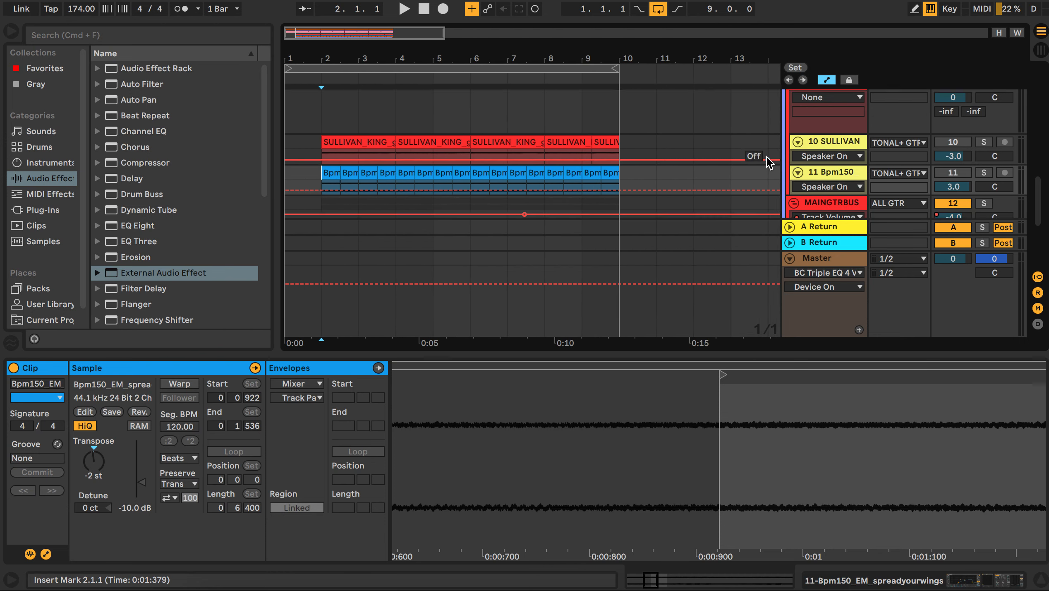
scroll(766, 156, "down", 2)
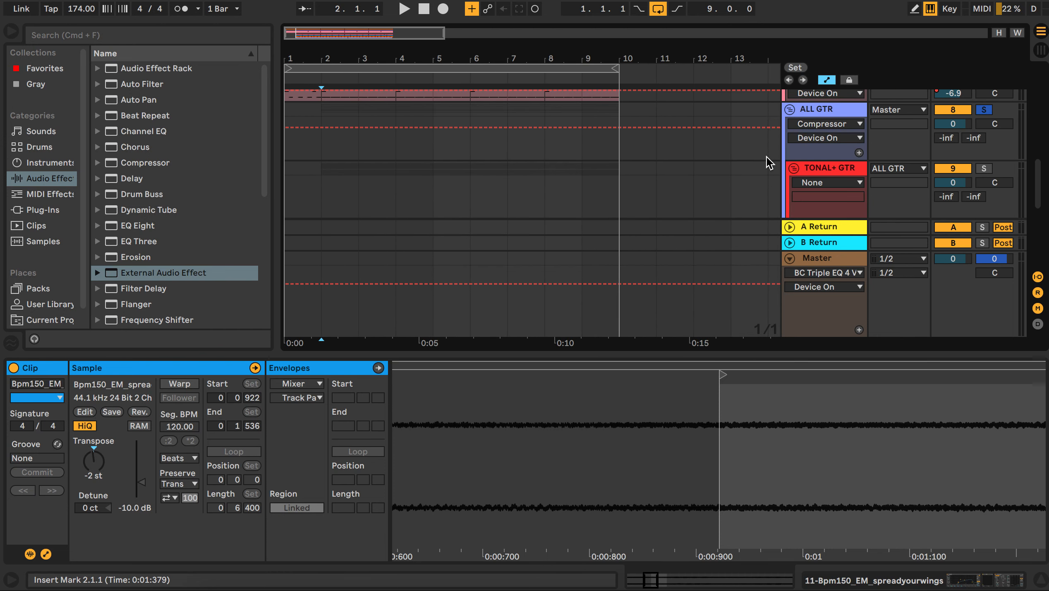
scroll(981, 110, "down", 5)
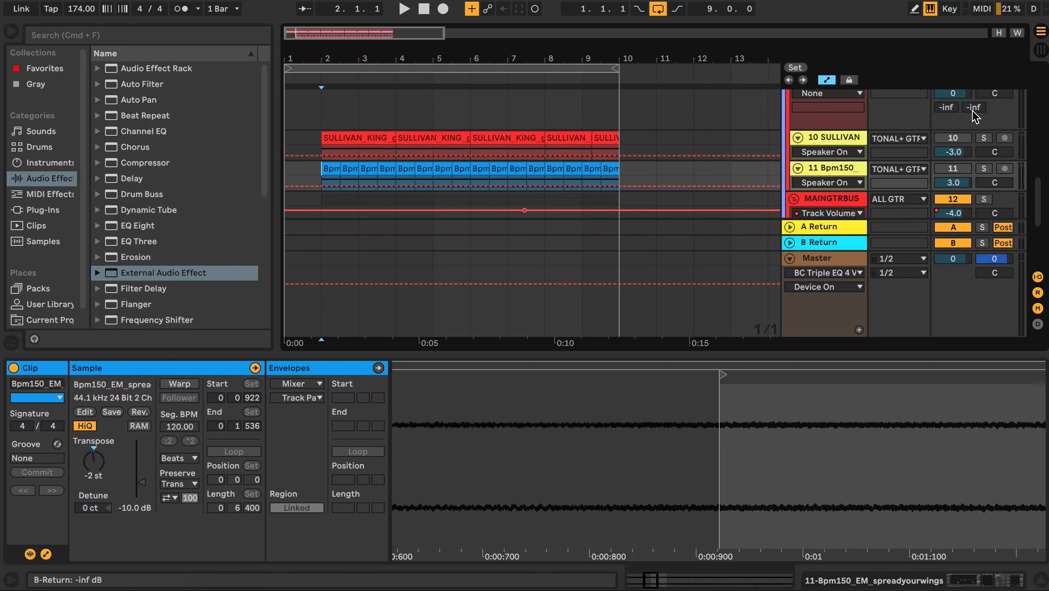
Step: Solo the 10 SULLIVAN guitar track and play it from bar 2
left_click(953, 138)
left_click(983, 138)
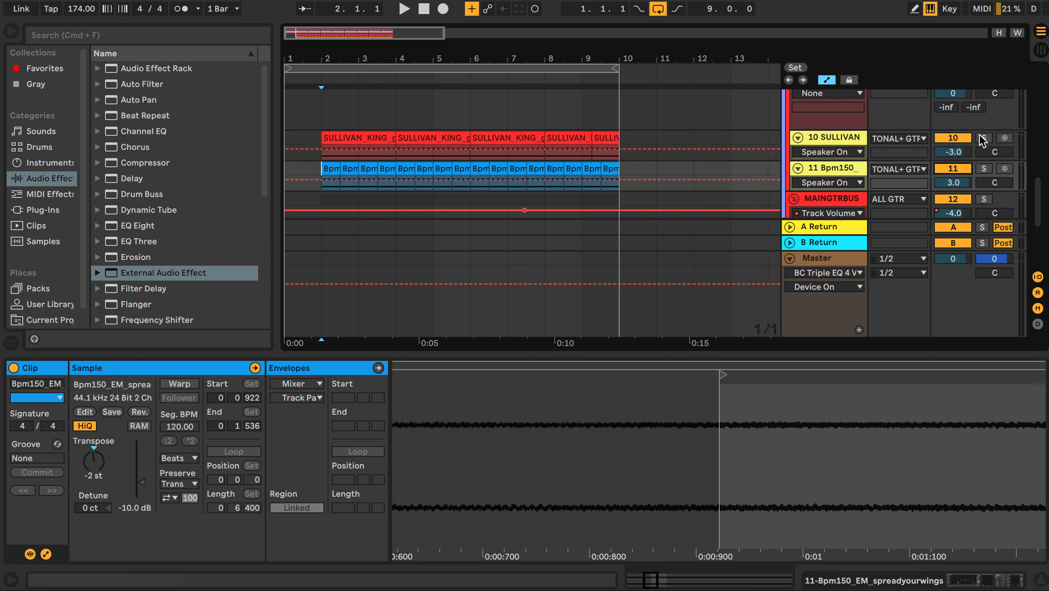
left_click(321, 109)
key("space")
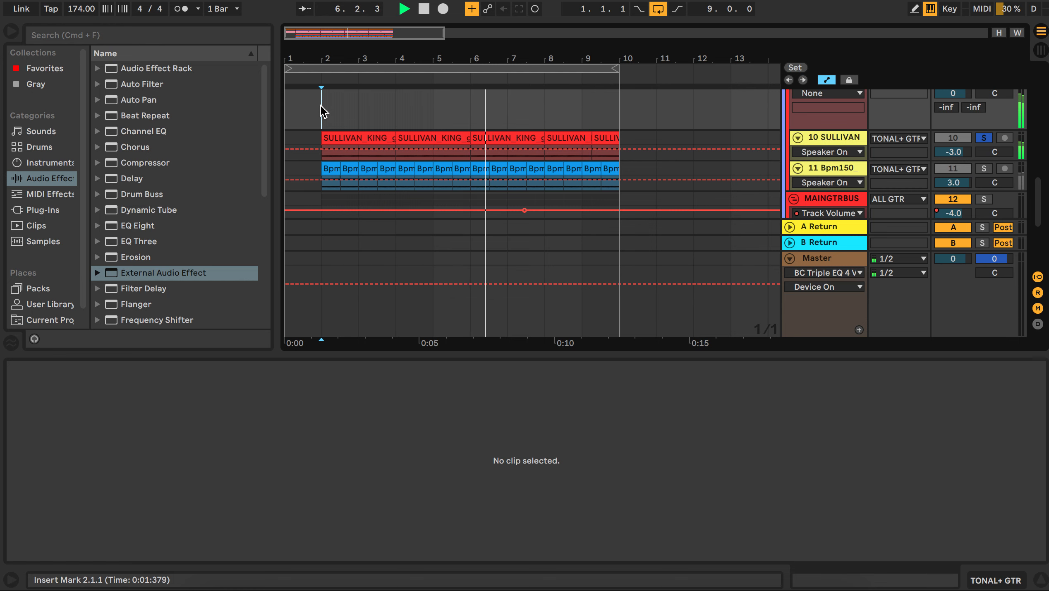
Step: Move the solo from the 10 SULLIVAN track to the 11 Bpm150 track
left_click(324, 111)
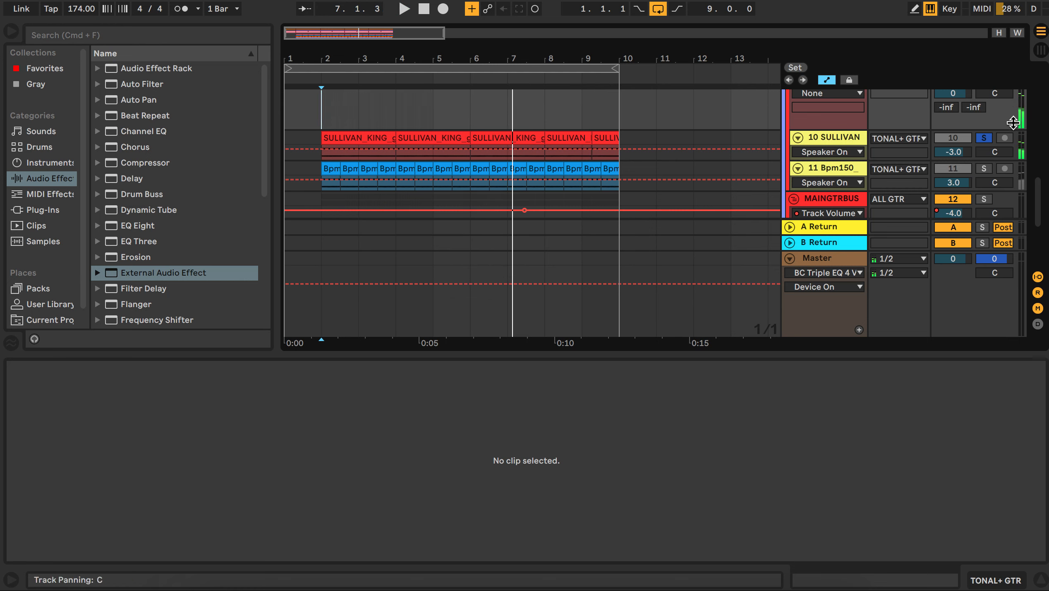
left_click(984, 169)
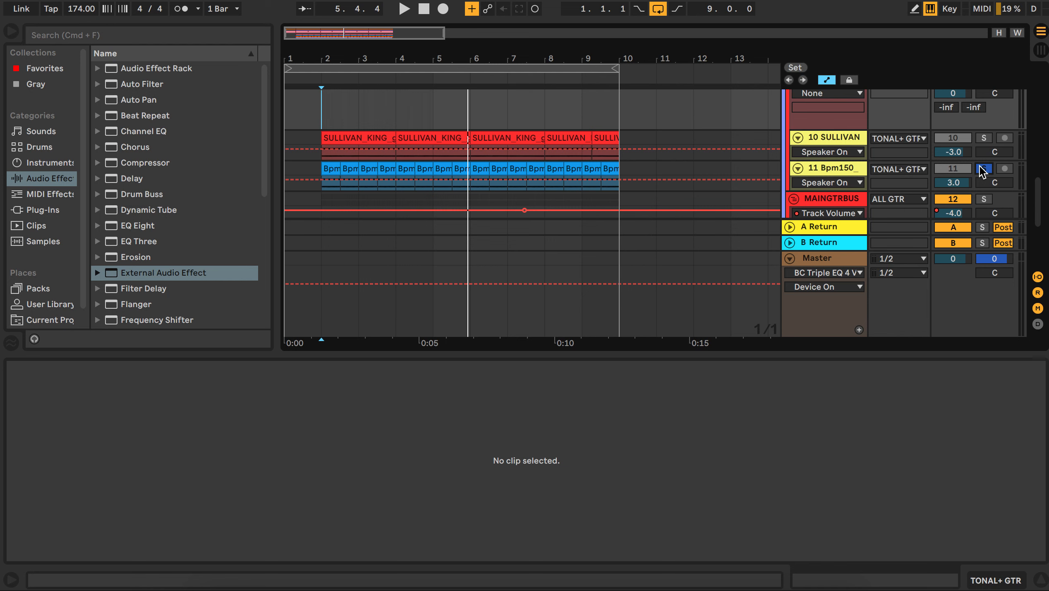
Step: Unsolo the 11 Bpm150 track and solo the TONAL+ GTR group
scroll(703, 195, "down", 6)
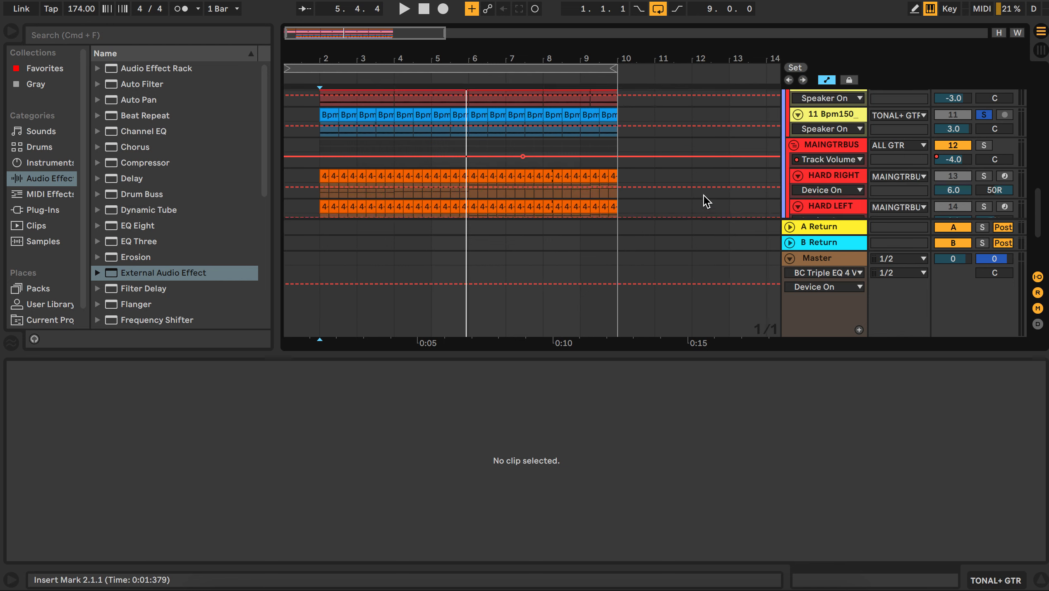
scroll(703, 195, "up", 3)
scroll(702, 193, "down", 1)
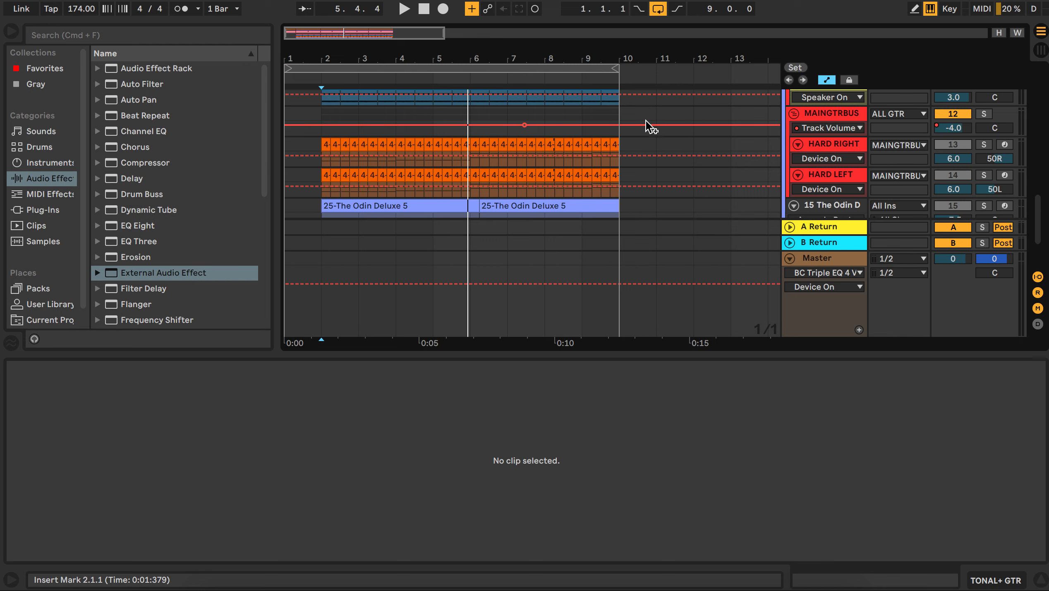
scroll(537, 163, "down", 2)
scroll(537, 163, "up", 5)
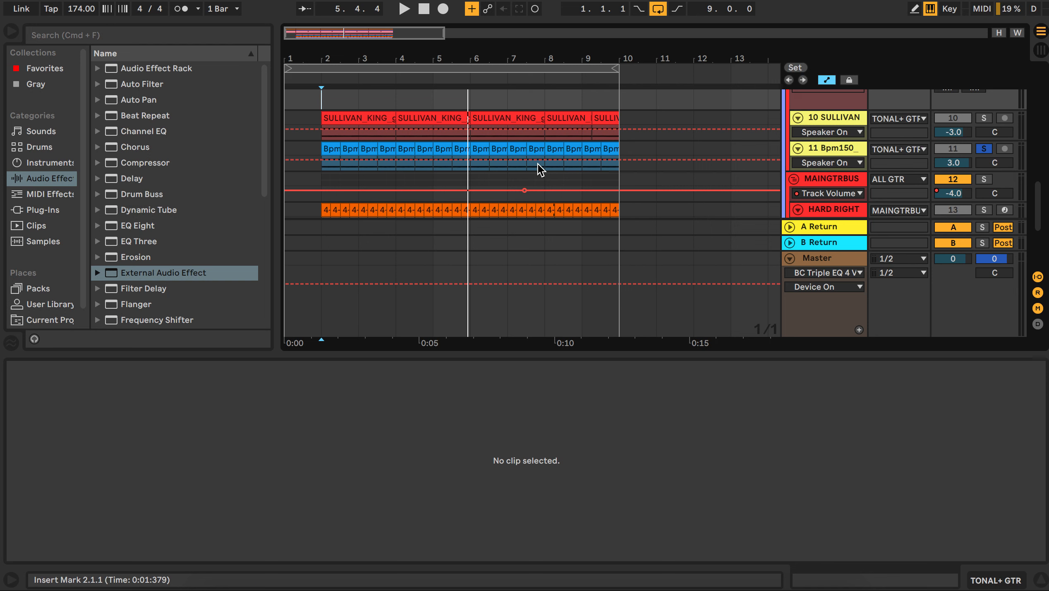
left_click(984, 189)
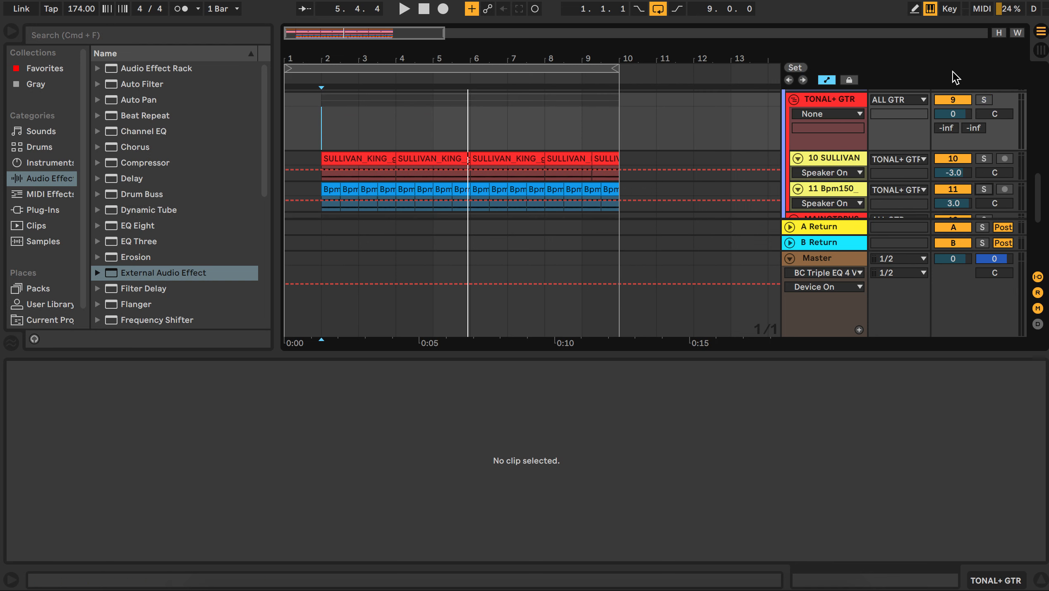
left_click(981, 101)
left_click(982, 103)
Step: Play the soloed TONAL+ GTR group from bar 2
left_click(328, 129)
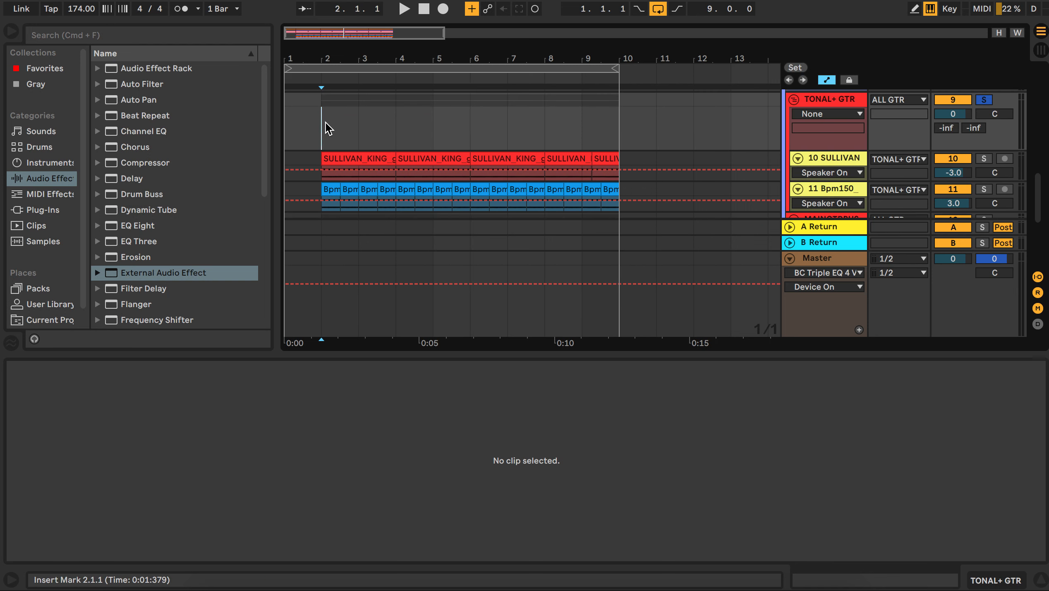
scroll(326, 124, "down", 5)
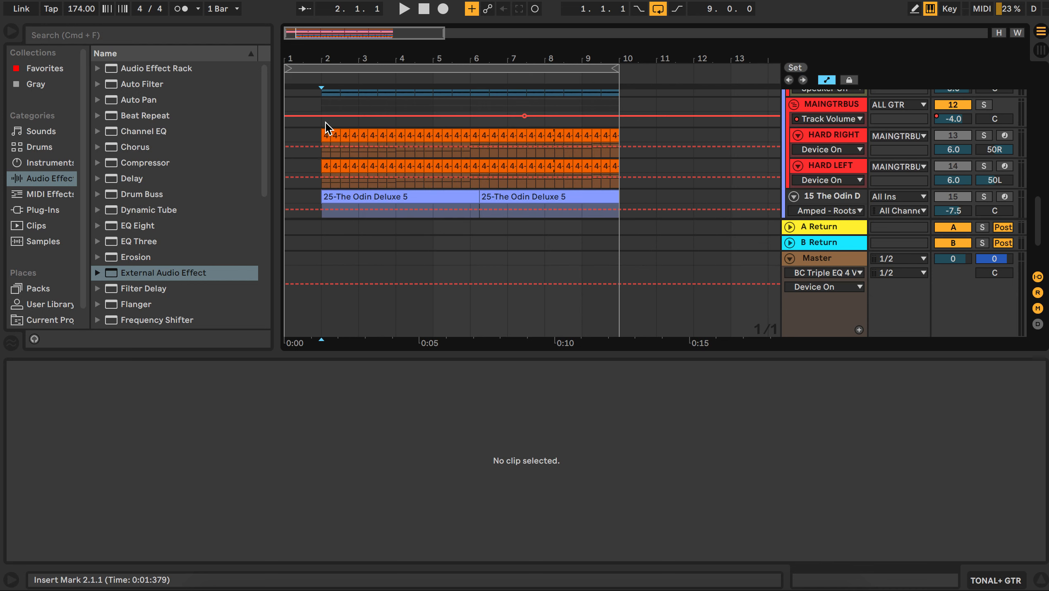
scroll(326, 122, "up", 1)
key("space")
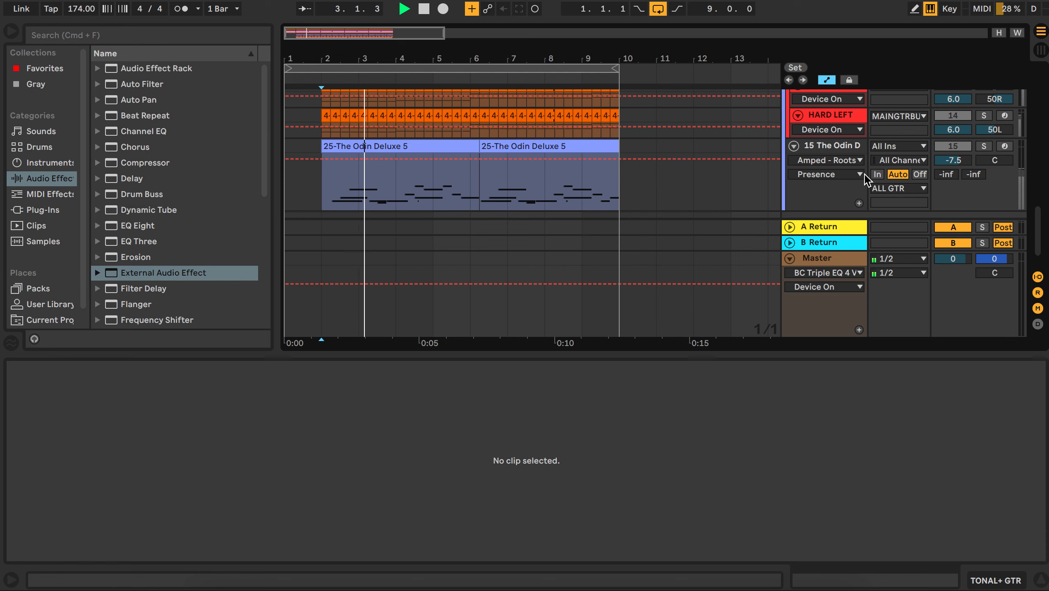
Step: Switch the solo from the TONAL+ GTR group to the ALL GTR group while listening, then stop playback
scroll(864, 174, "up", 4)
left_click(984, 127)
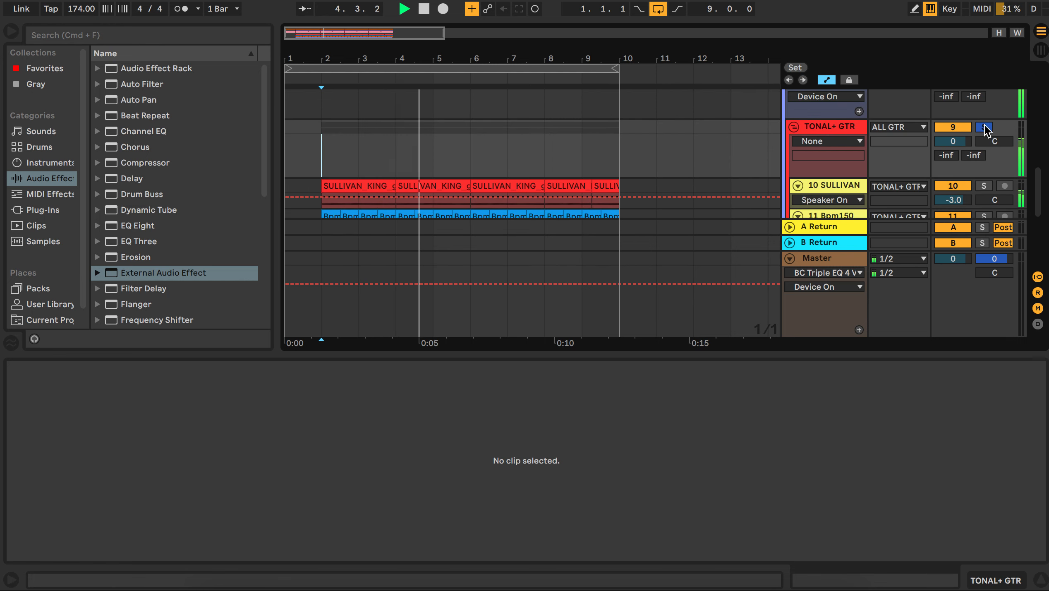
scroll(984, 129, "up", 3)
left_click(984, 126)
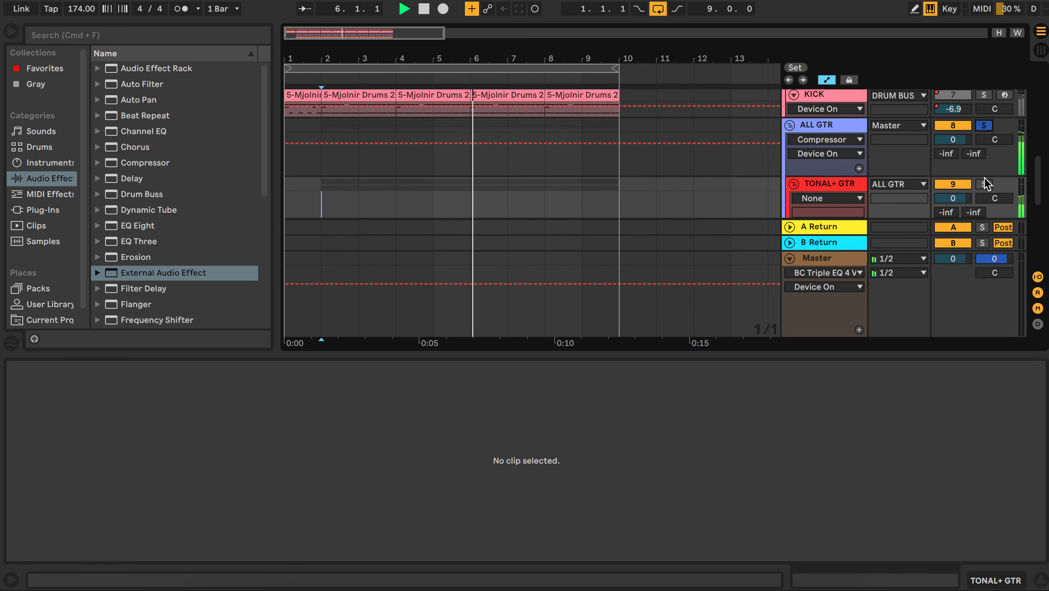
scroll(606, 171, "down", 6)
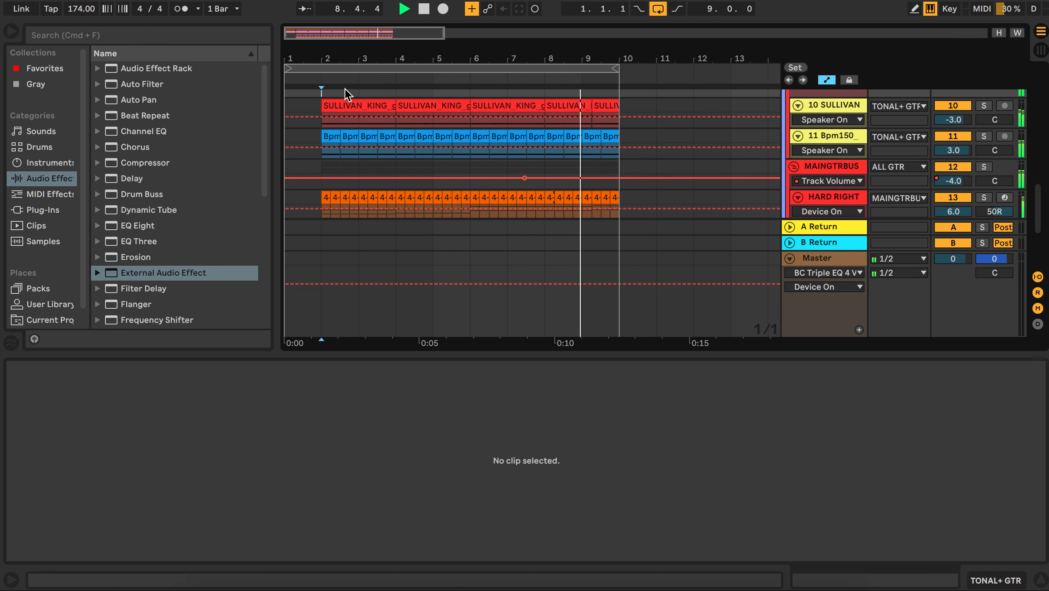
key("space")
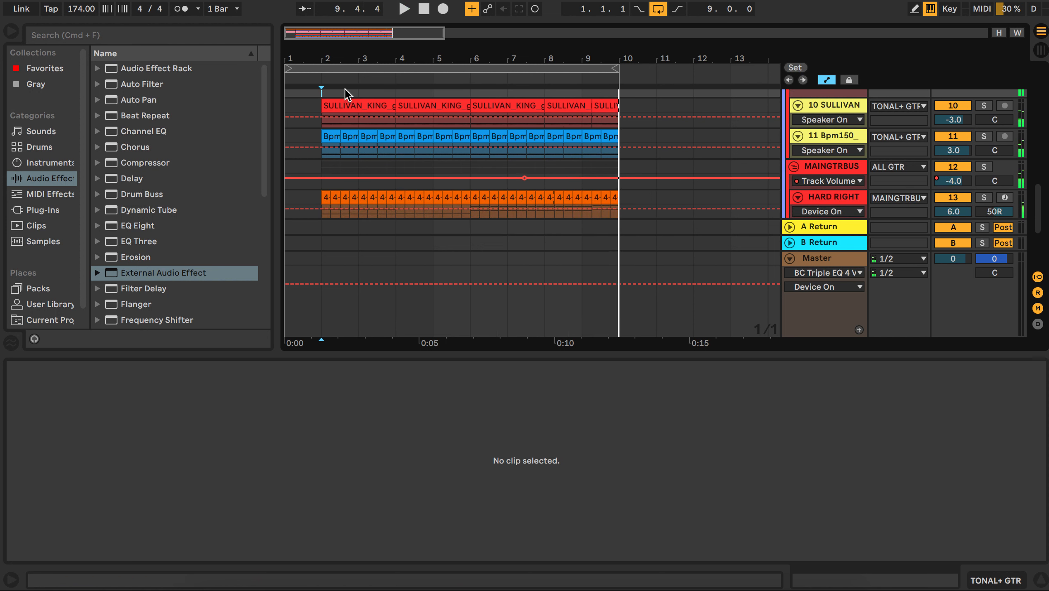
Step: Zoom out, select the Master track and inspect its BC Triple EQ 4 plugin window before closing it
scroll(383, 128, "up", 6)
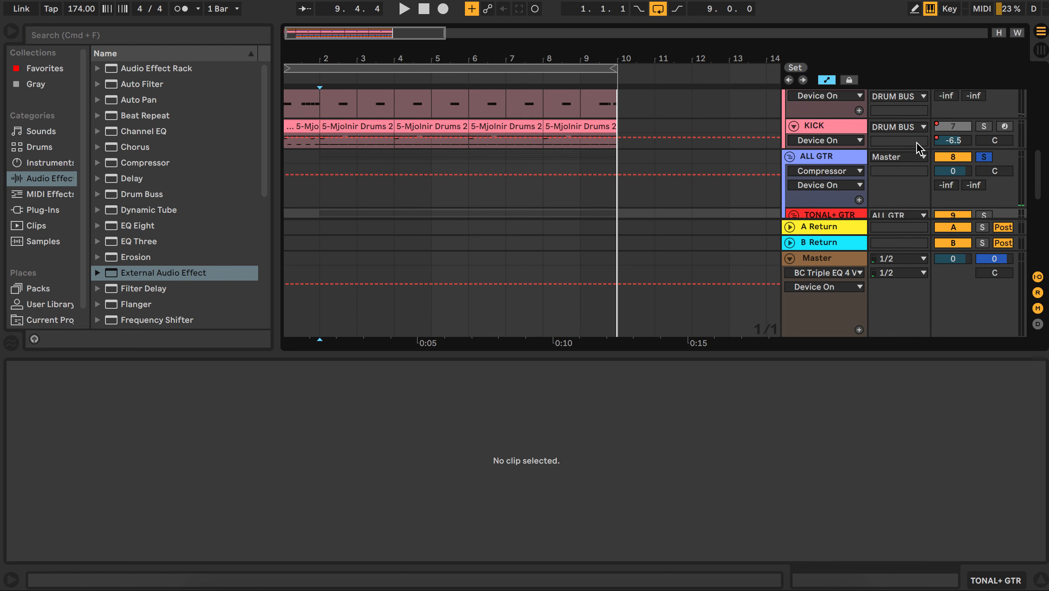
scroll(449, 155, "up", 5)
scroll(449, 153, "left", 1)
left_click_drag(357, 57, 356, 54)
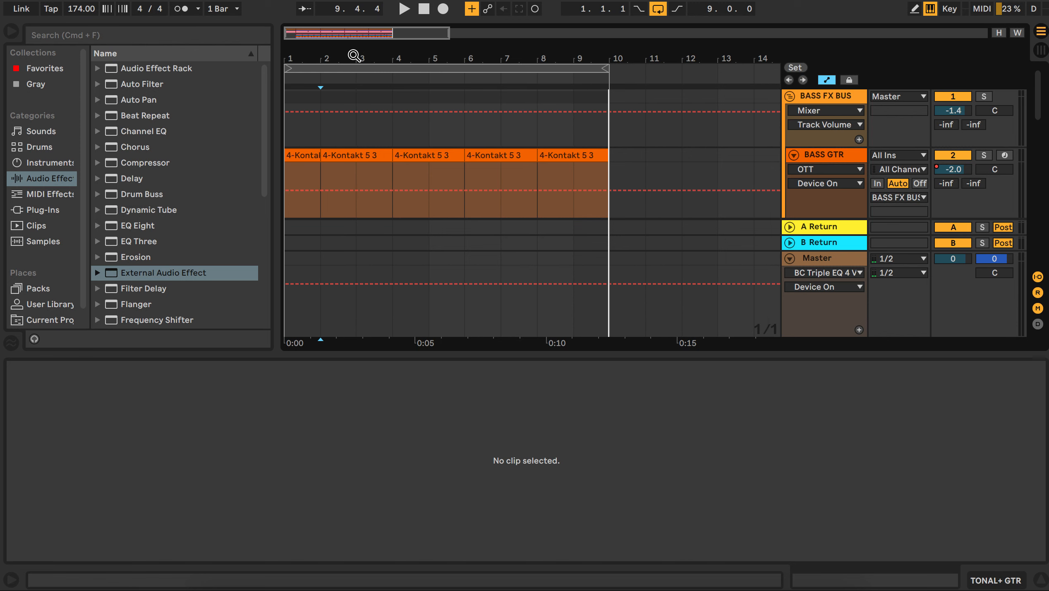
left_click(290, 137)
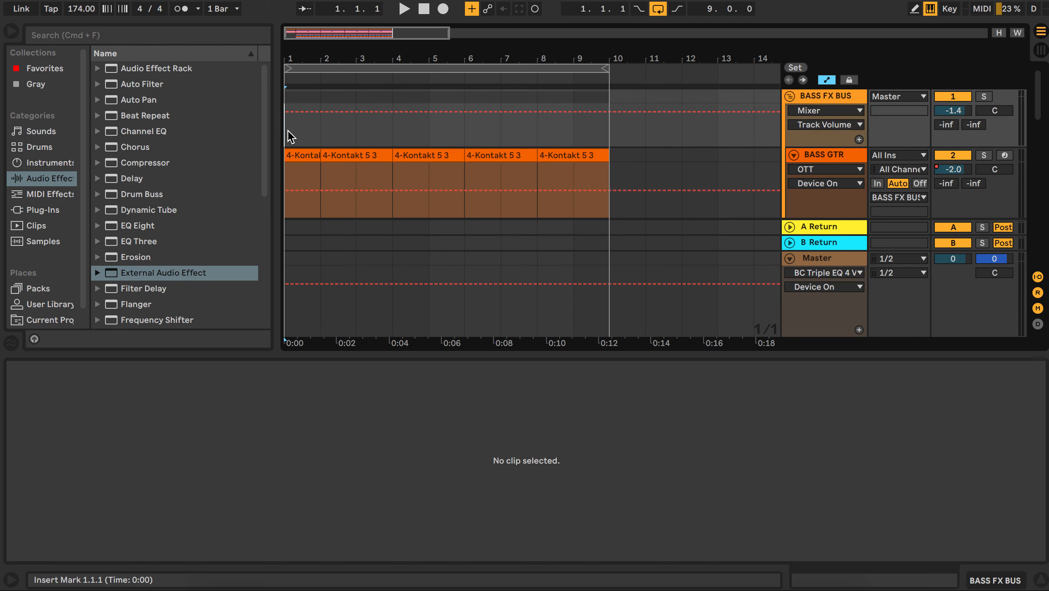
left_click(807, 260)
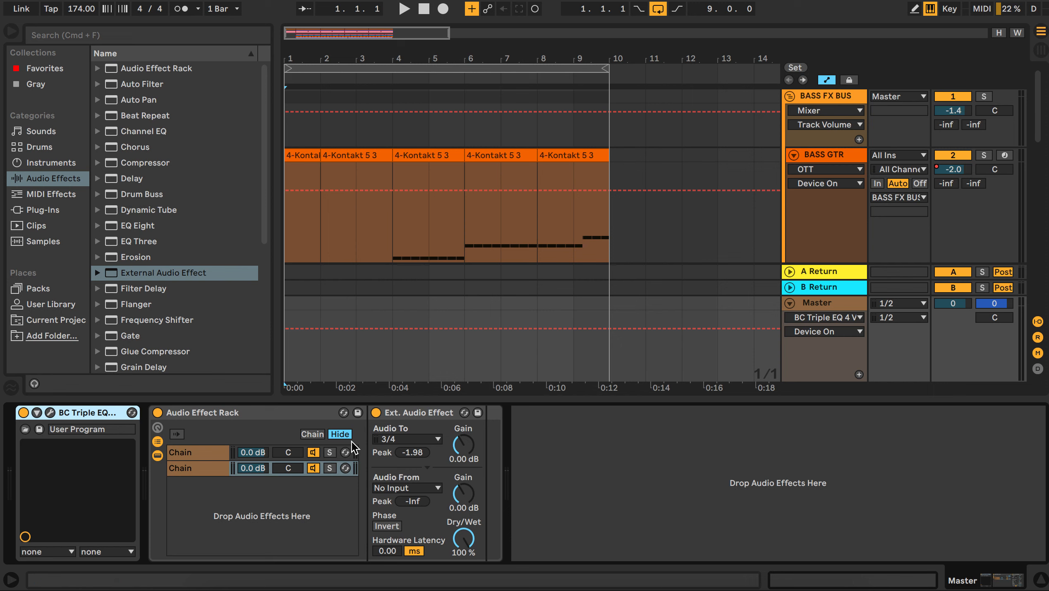
left_click(50, 413)
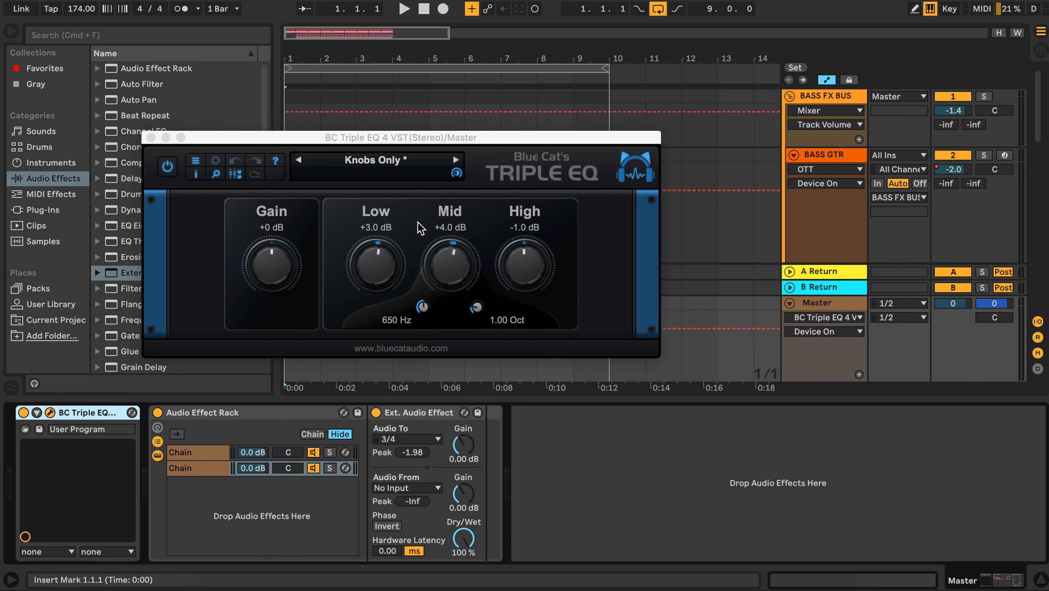
left_click(151, 137)
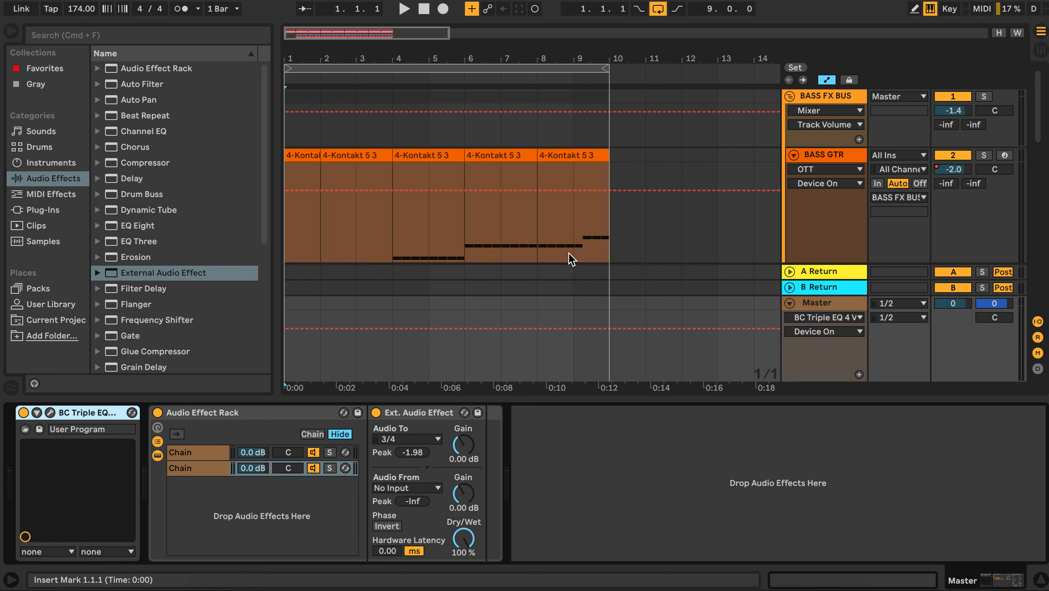
Step: Play the arrangement from bar 1 and stop it
scroll(569, 252, "down", 10)
scroll(569, 253, "up", 10)
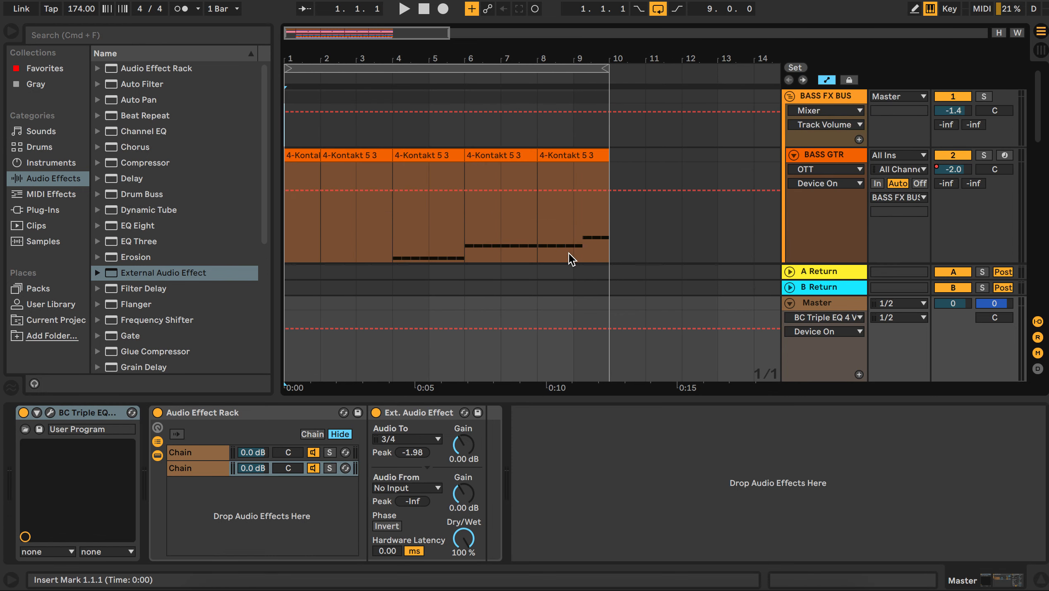
left_click(290, 134)
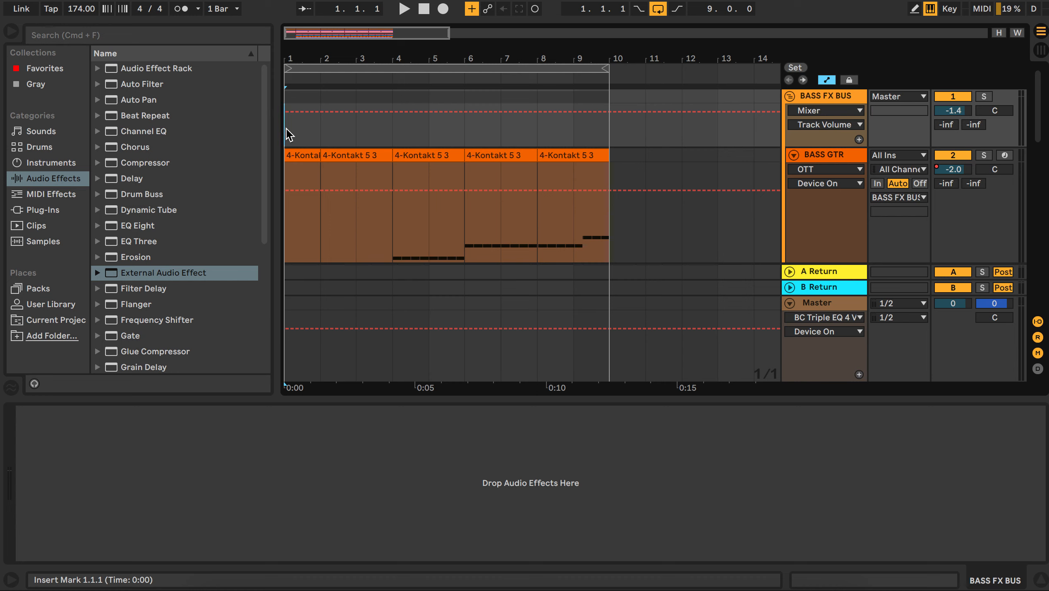
key("space")
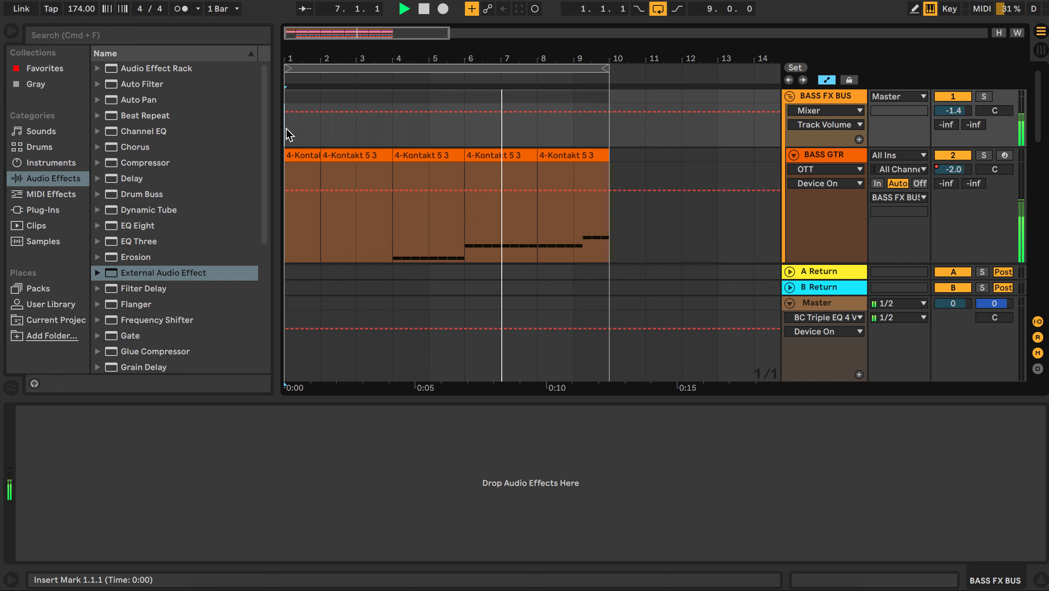
scroll(430, 195, "down", 10)
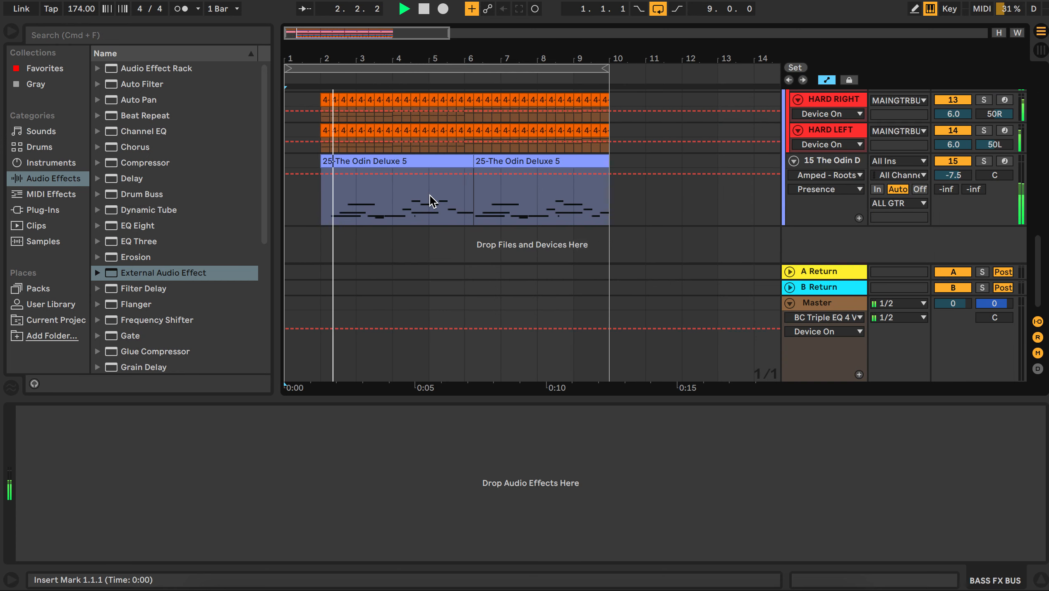
key("space")
Step: Play the BASS GTR track briefly from bar 4
scroll(456, 289, "up", 10)
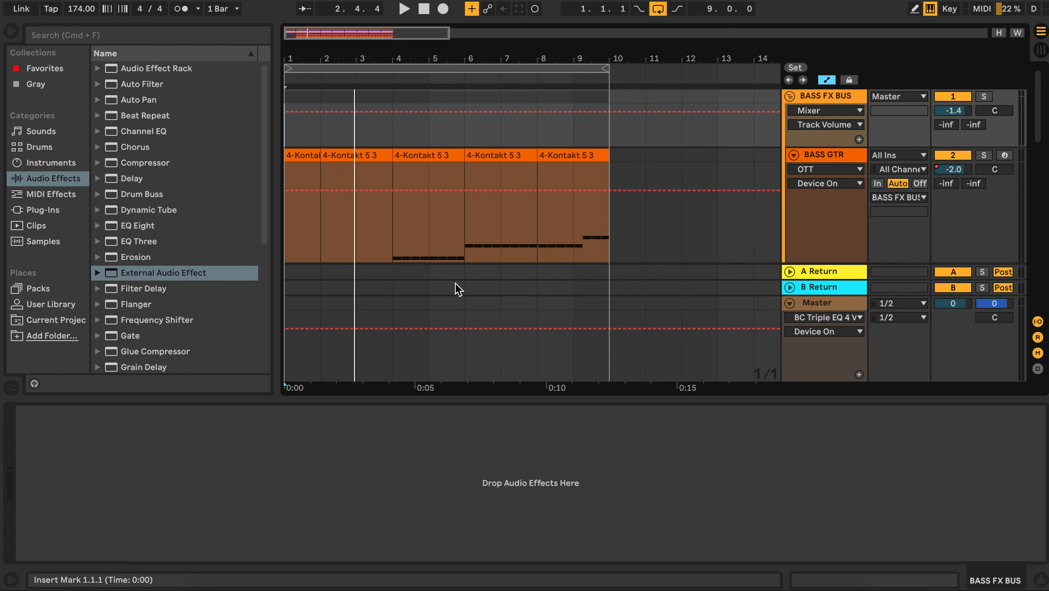
left_click(391, 244)
key("space")
key("space")
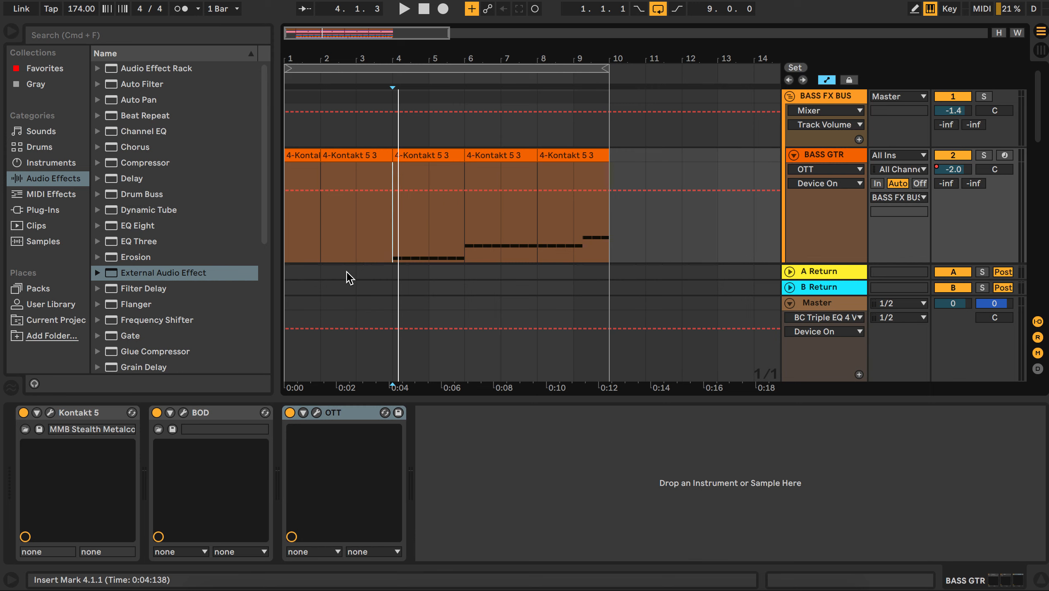
Step: Select the first SULLIVAN_KING clip and view the 10 SULLIVAN track's EQ Eight and Compressor devices
scroll(693, 264, "up", 10)
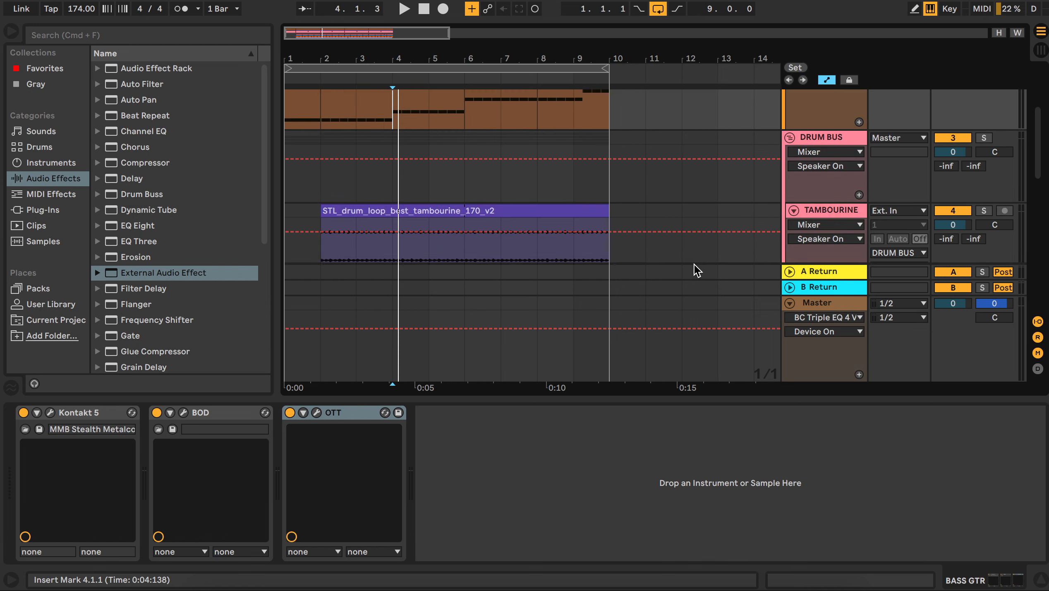
scroll(694, 265, "down", 5)
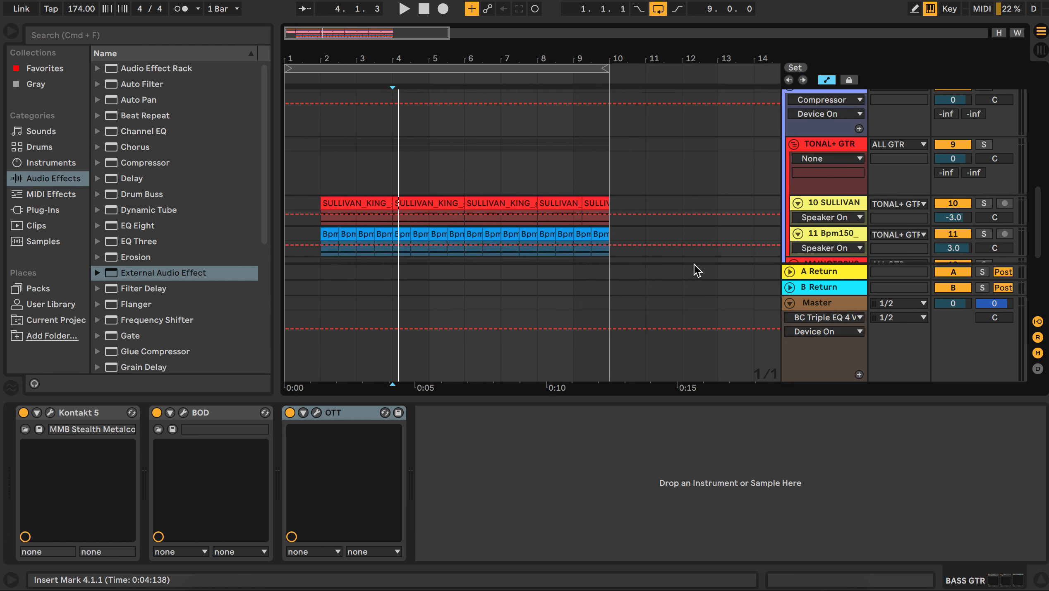
left_click(322, 134)
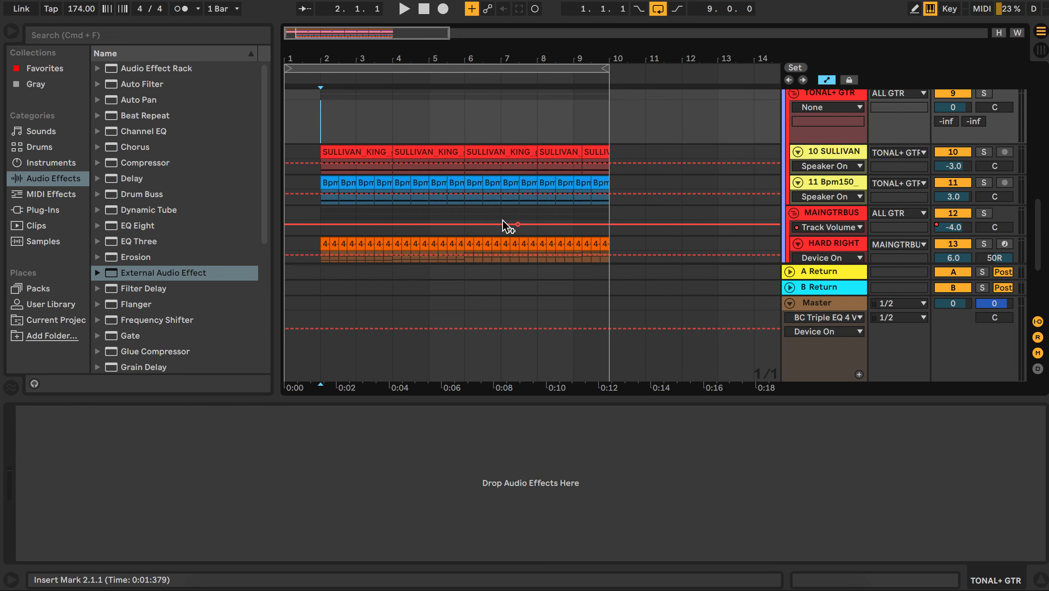
left_click(365, 152)
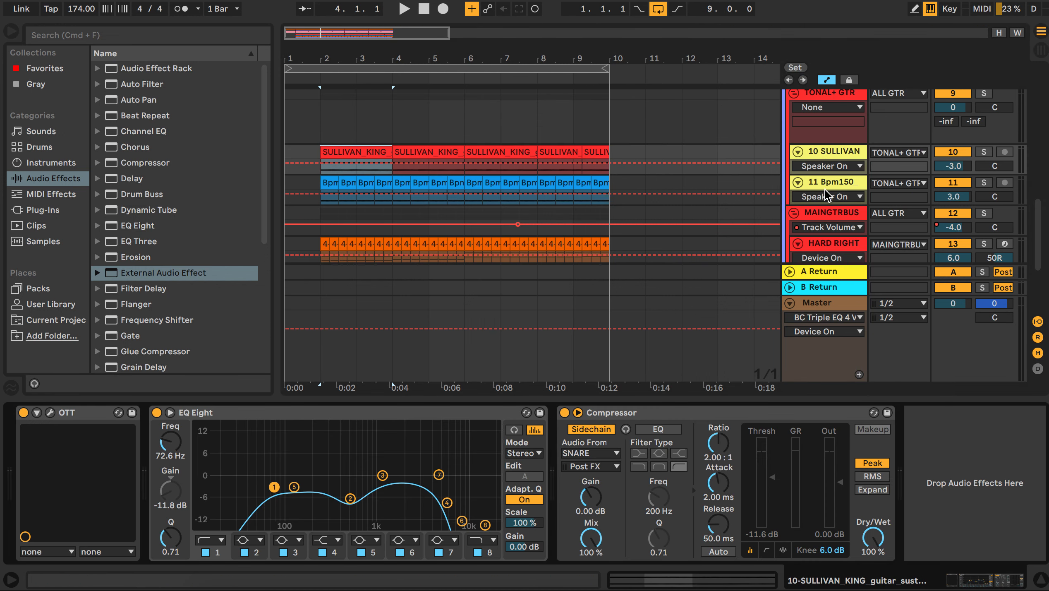
left_click(825, 186)
left_click(817, 152)
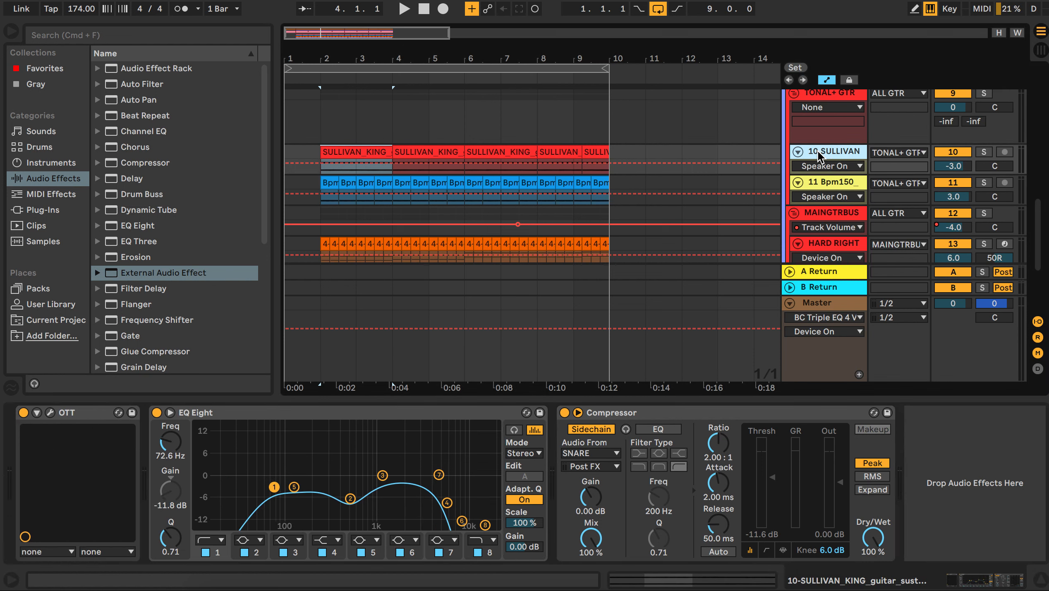